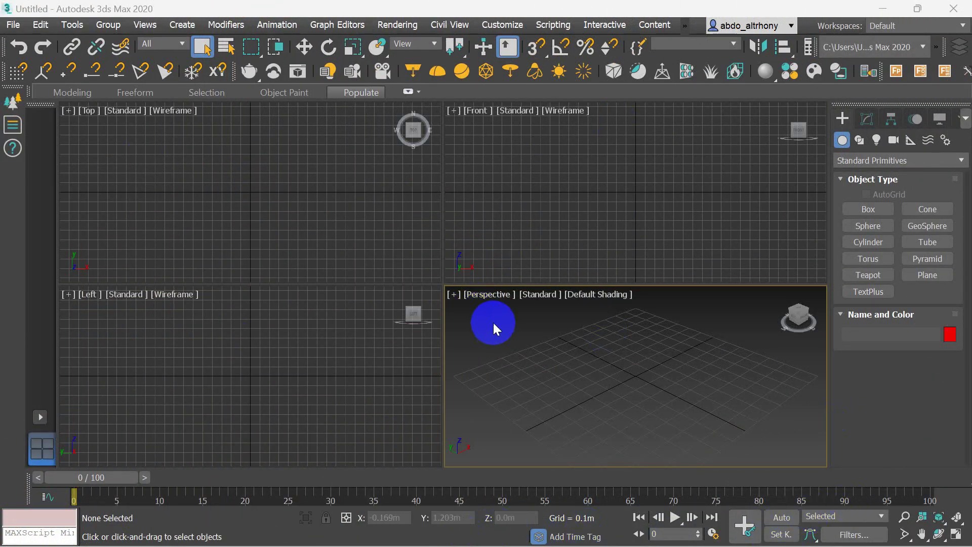
- Make V-Ray 6 Hotfix 3 the active renderer in Render Setup
click(398, 24)
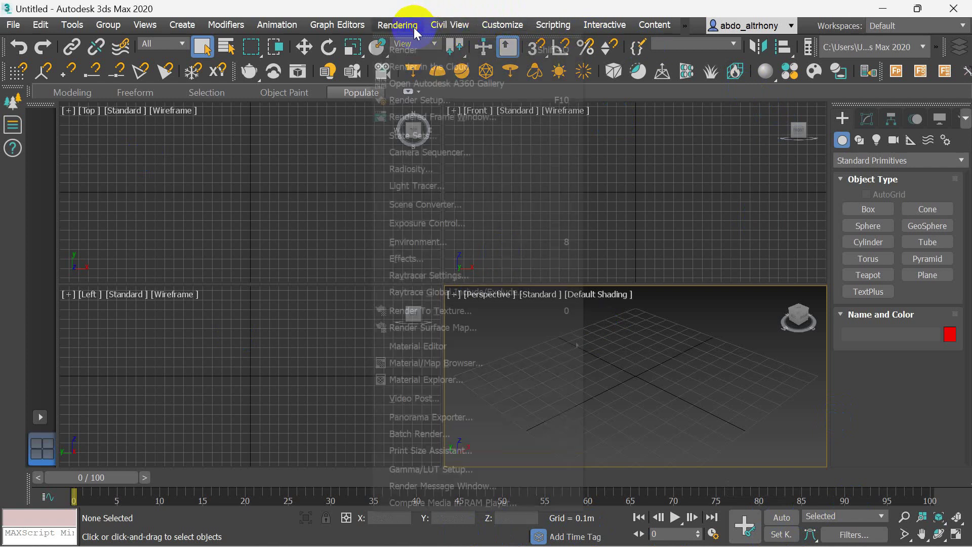
click(421, 96)
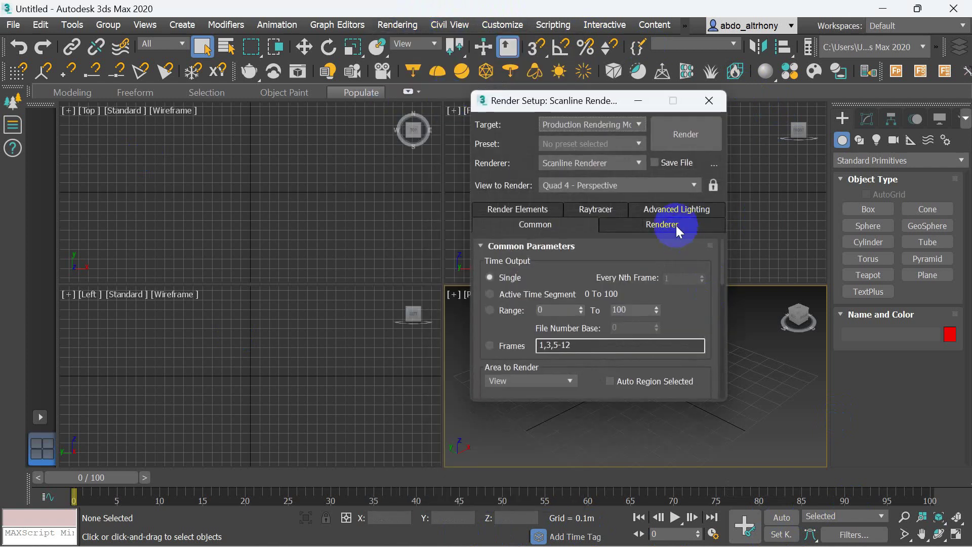
click(639, 163)
click(609, 241)
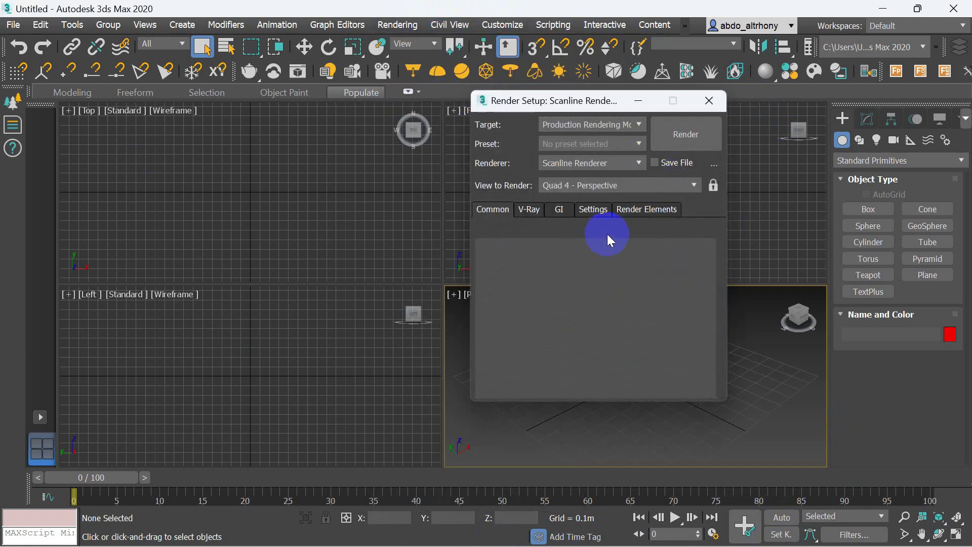
- Enable refractive GI caustics, set light cache subdivisions to 800, and close Render Setup
click(559, 215)
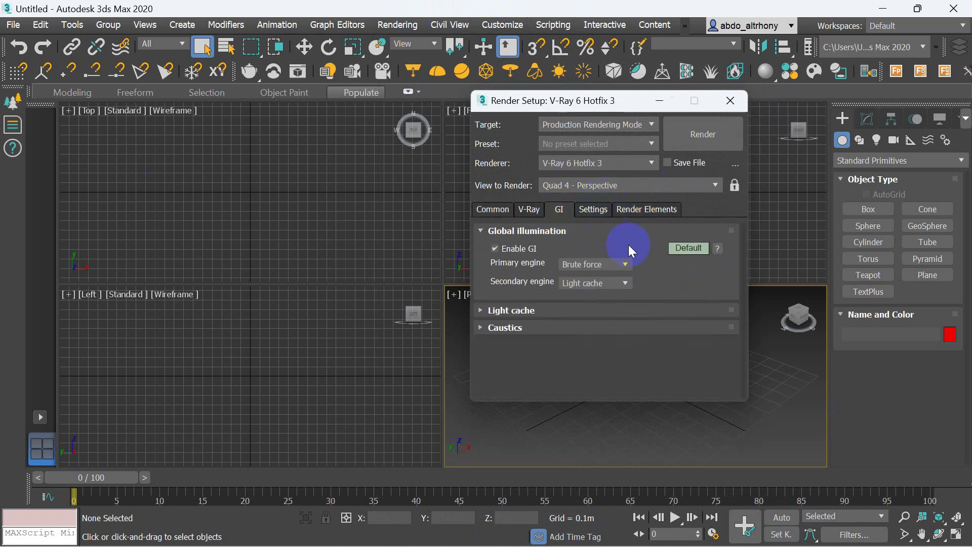
click(689, 248)
click(575, 347)
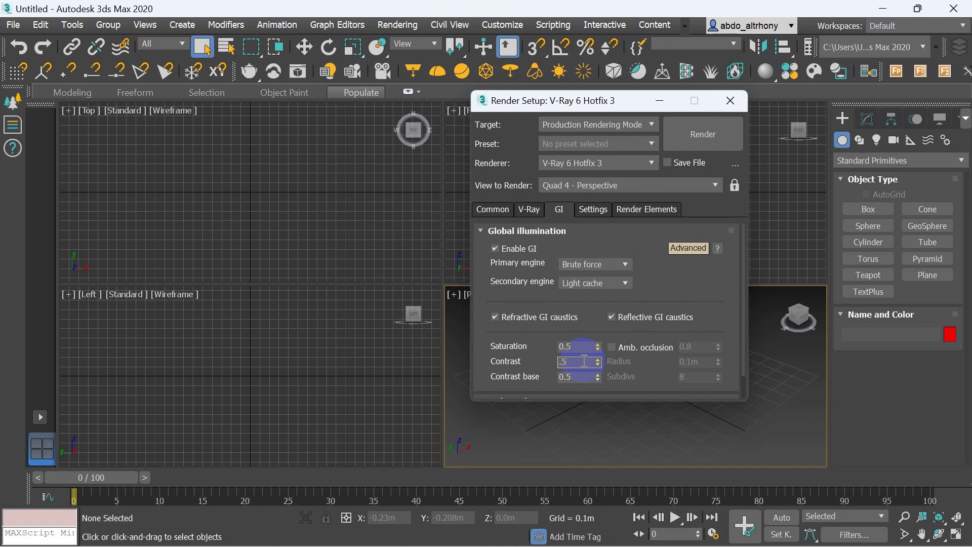
click(577, 317)
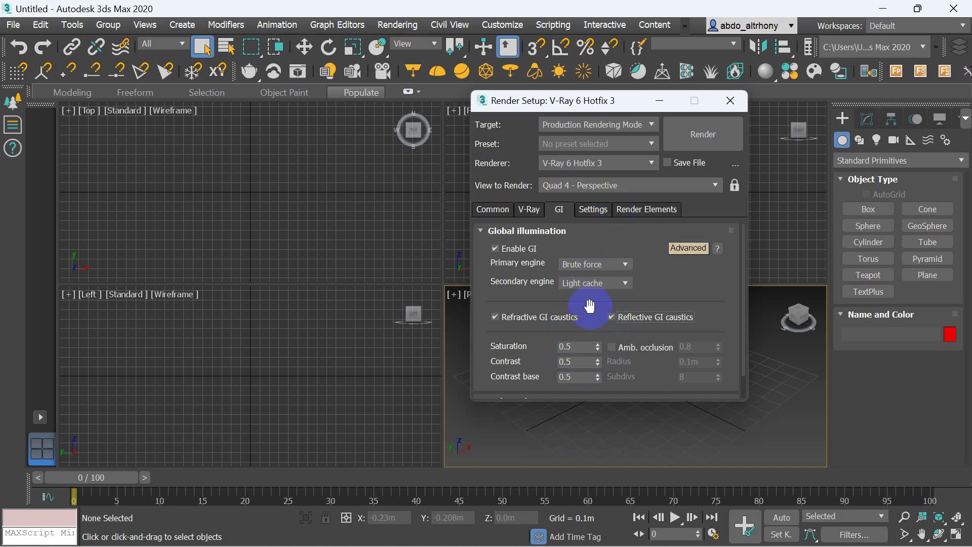
scroll(588, 304, down, 2)
click(479, 372)
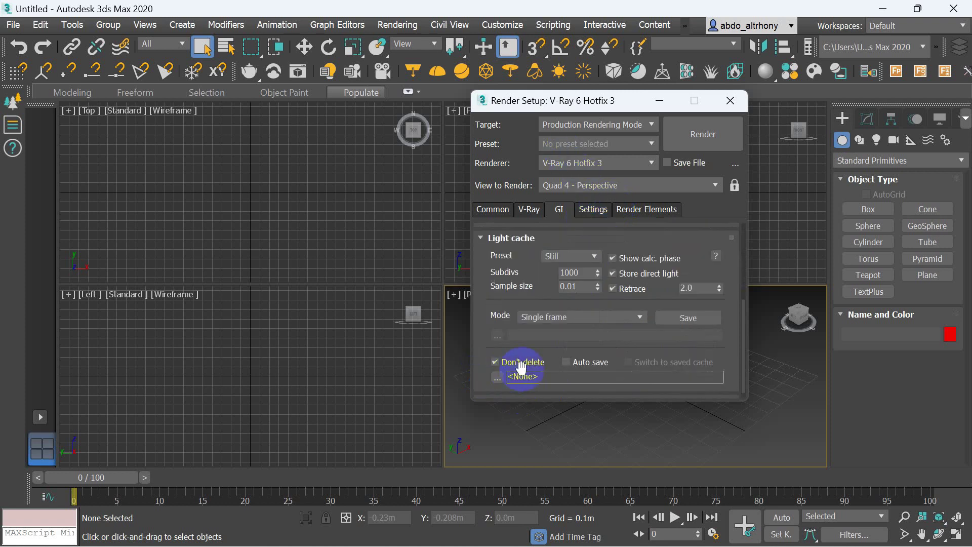
double_click(578, 273)
text(800)
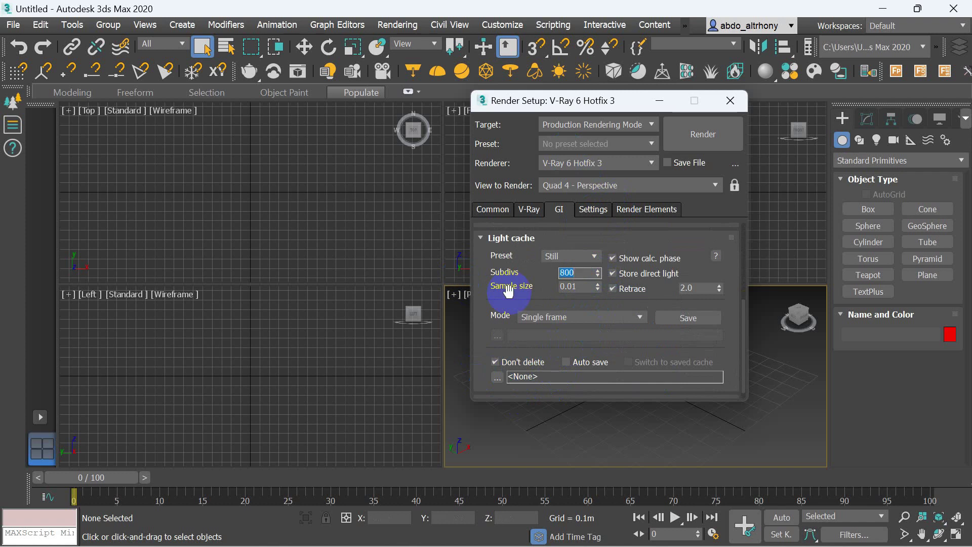
click(730, 100)
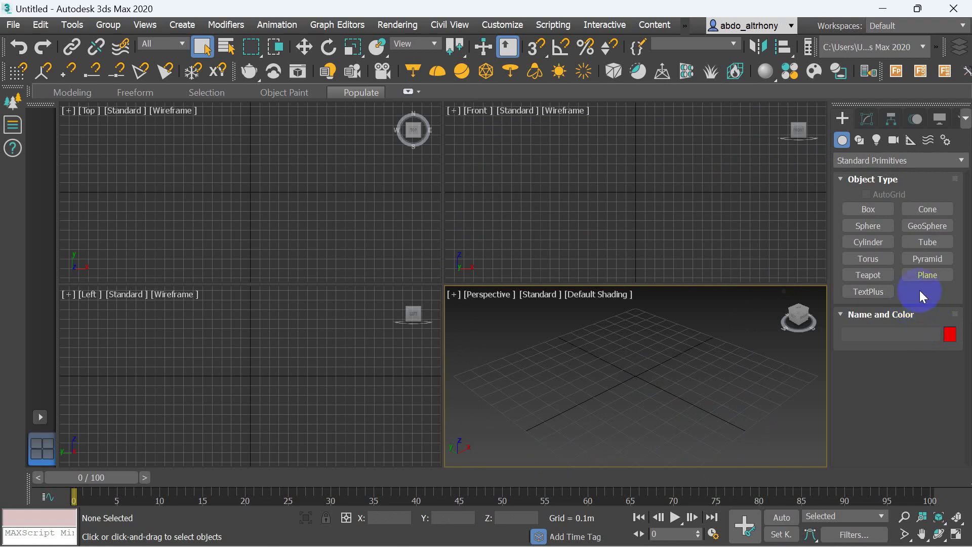
- Place a VRayPlane floor in the Perspective view, then return to Standard Primitives
click(895, 162)
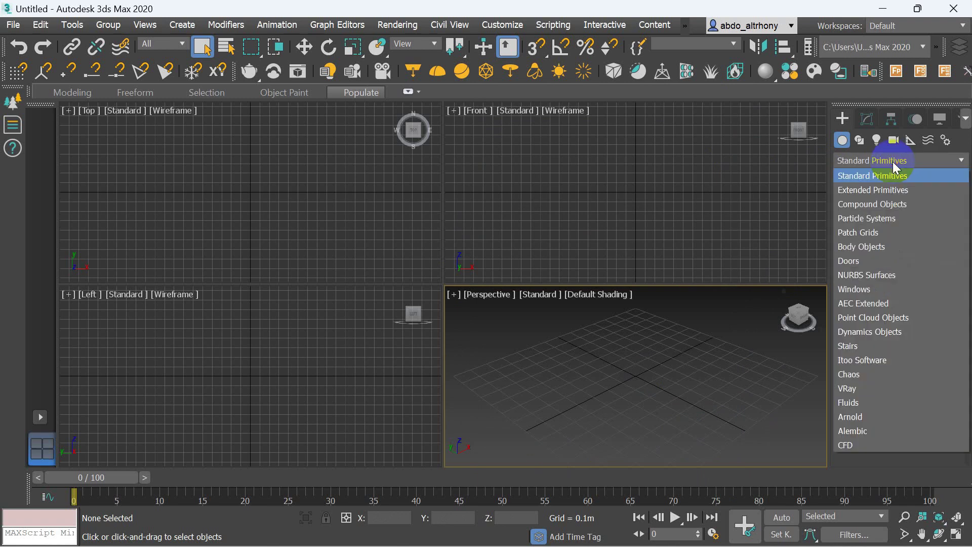
click(885, 388)
click(884, 257)
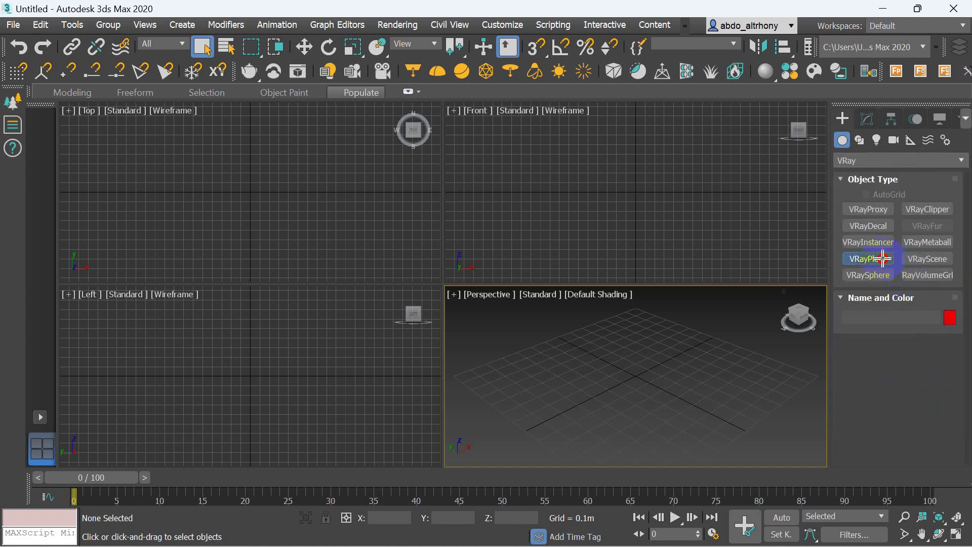
click(711, 400)
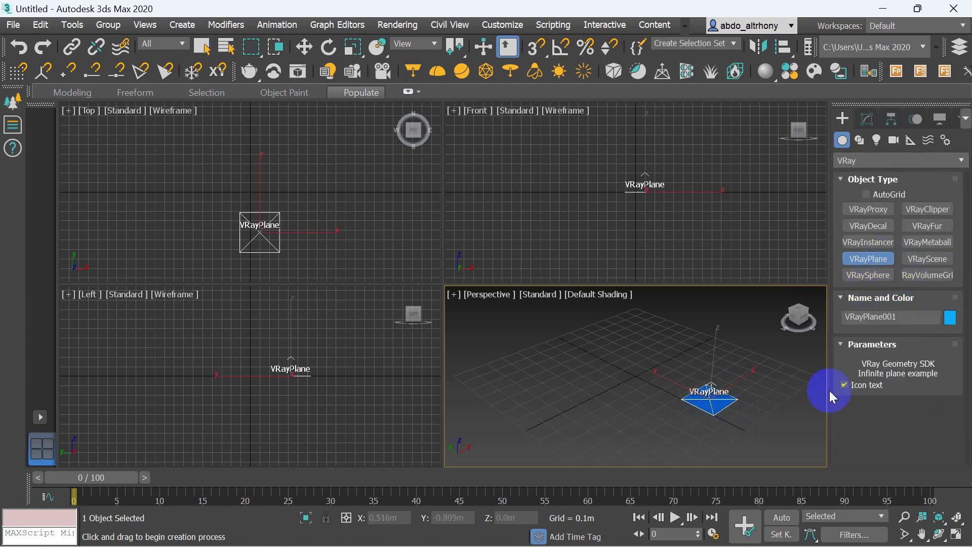
click(851, 161)
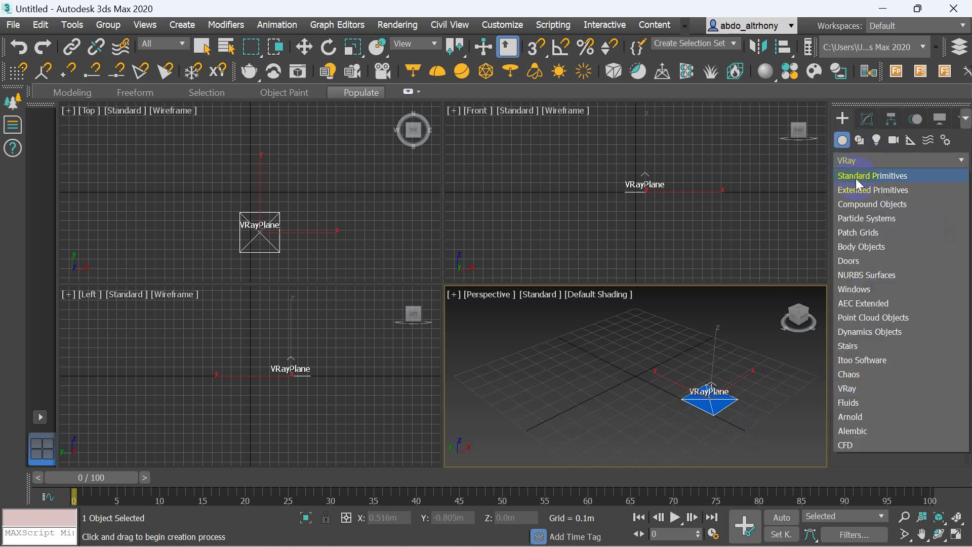
click(858, 177)
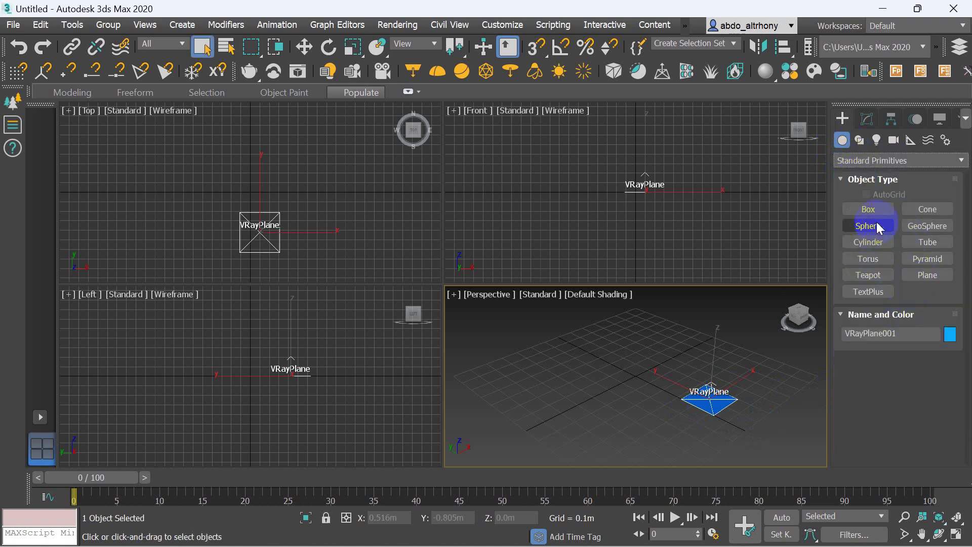
click(872, 209)
- Draw a thin slab box and, with AutoGrid on, place a 0.132m teapot on top
mouse_move(627, 308)
mouse_down()
mouse_move(551, 476)
mouse_move(537, 482)
mouse_up()
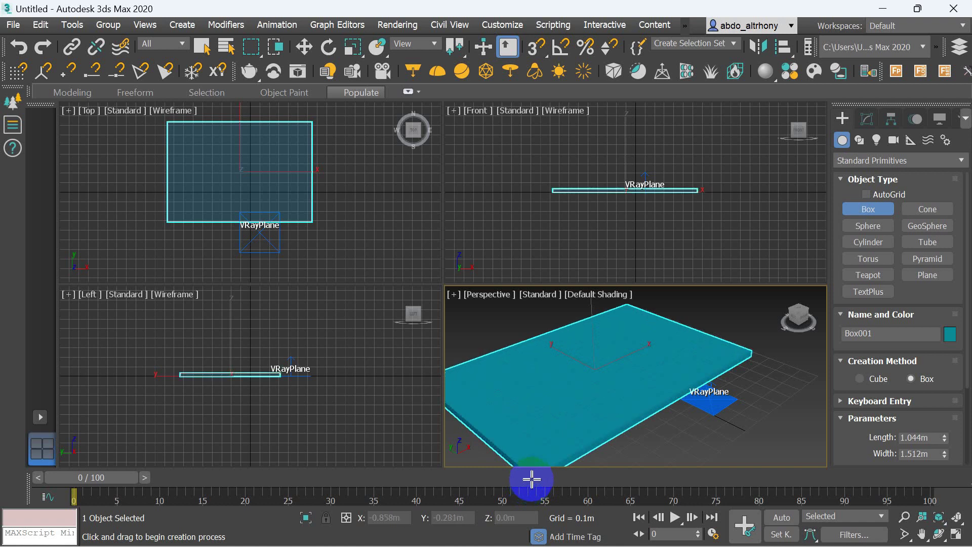
click(886, 215)
click(879, 275)
click(878, 197)
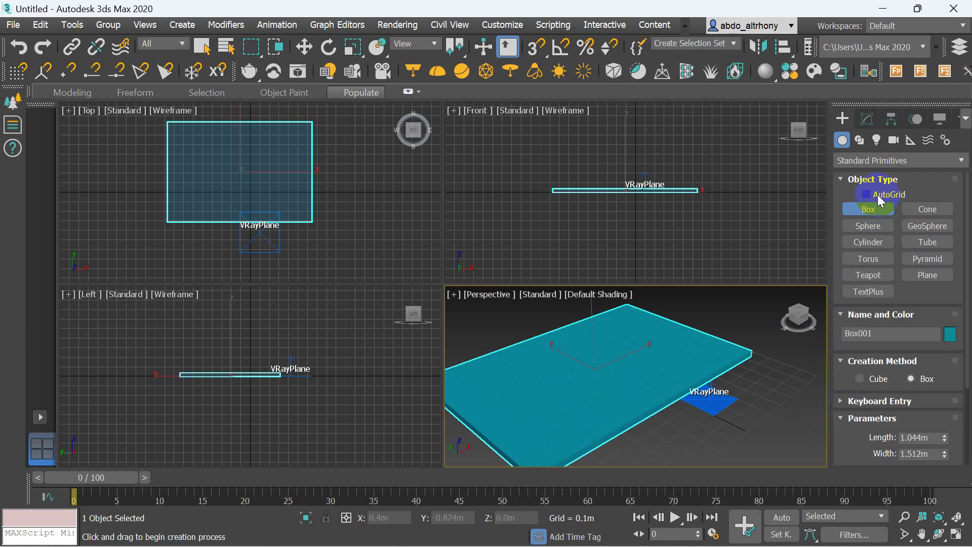
click(868, 275)
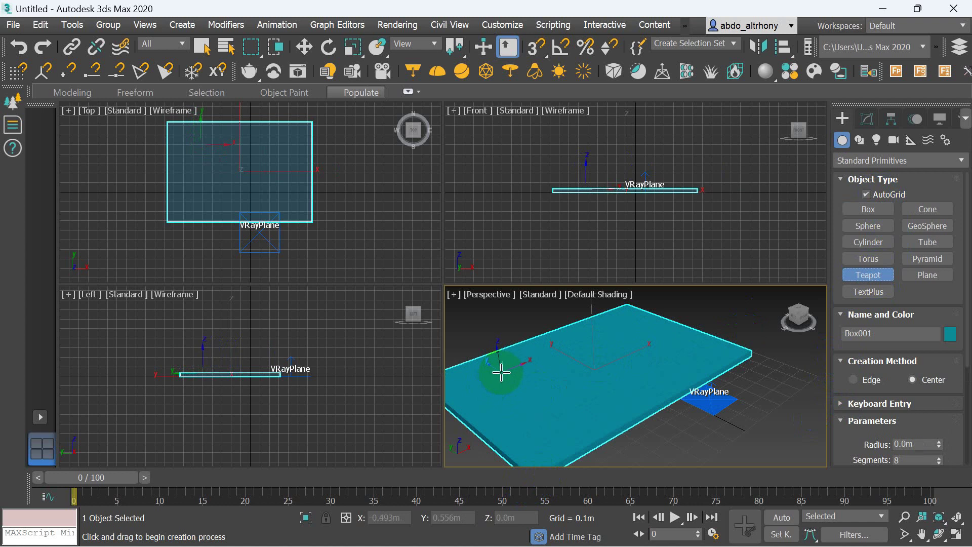
drag(506, 371, 514, 379)
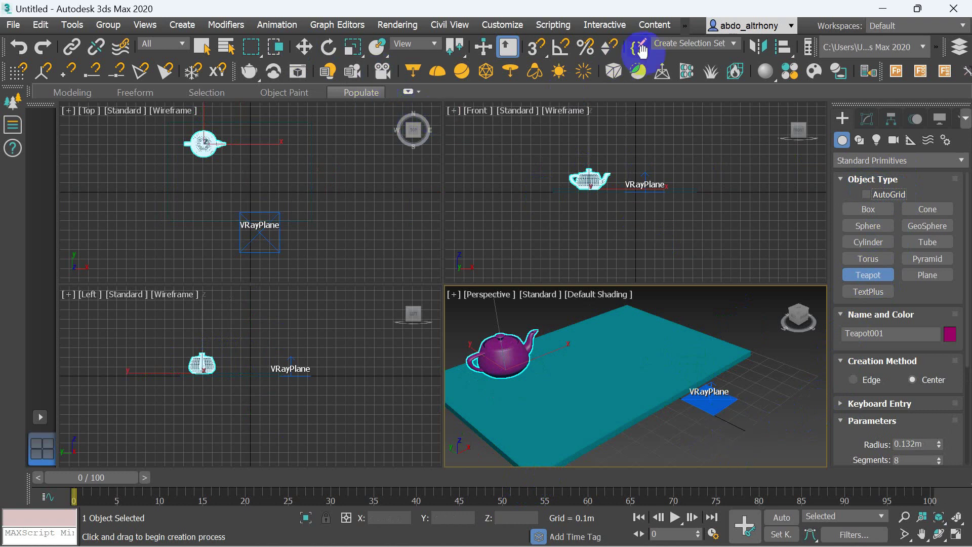
- Create a VRayPhysicalCamera in the Top view aimed at the teapot, then raise it in the Front view
click(893, 141)
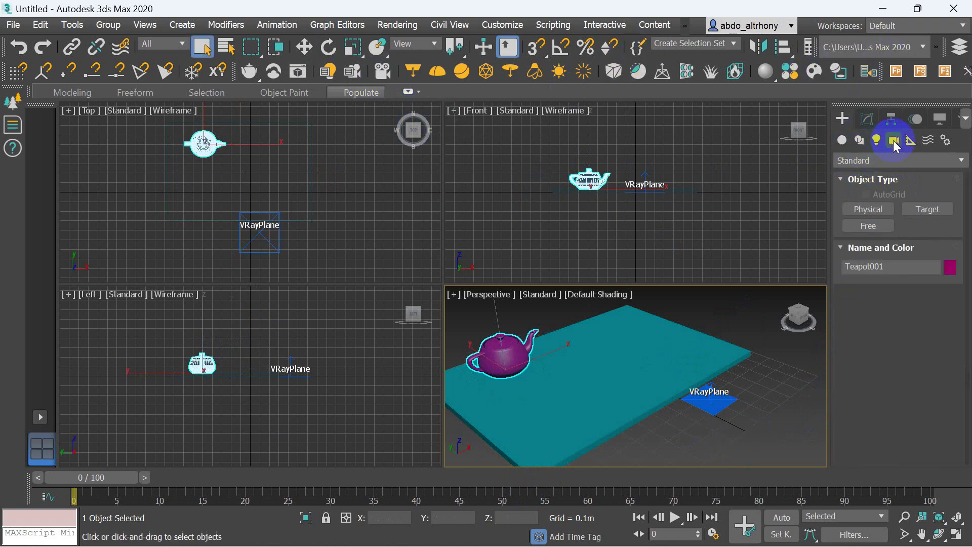
click(916, 160)
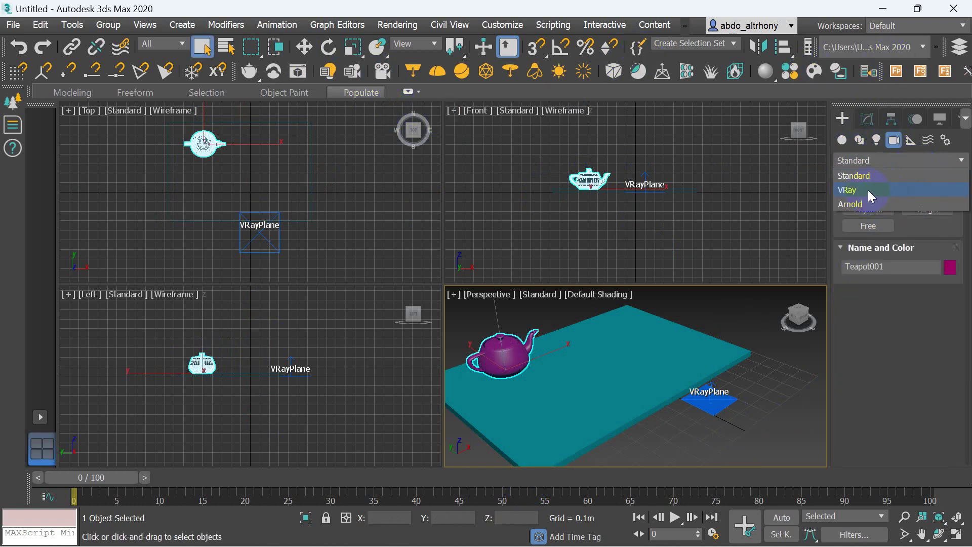
click(861, 190)
click(930, 213)
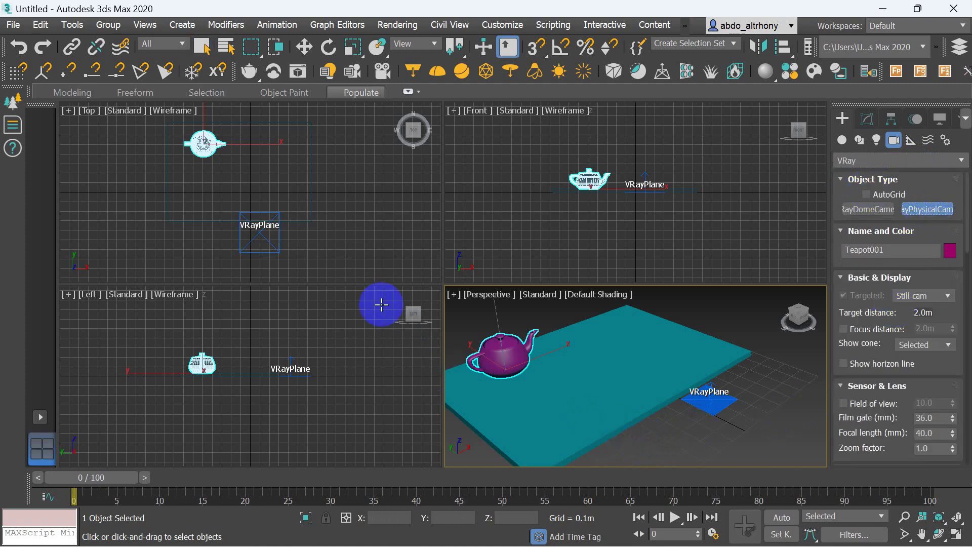
scroll(240, 191, down, 2)
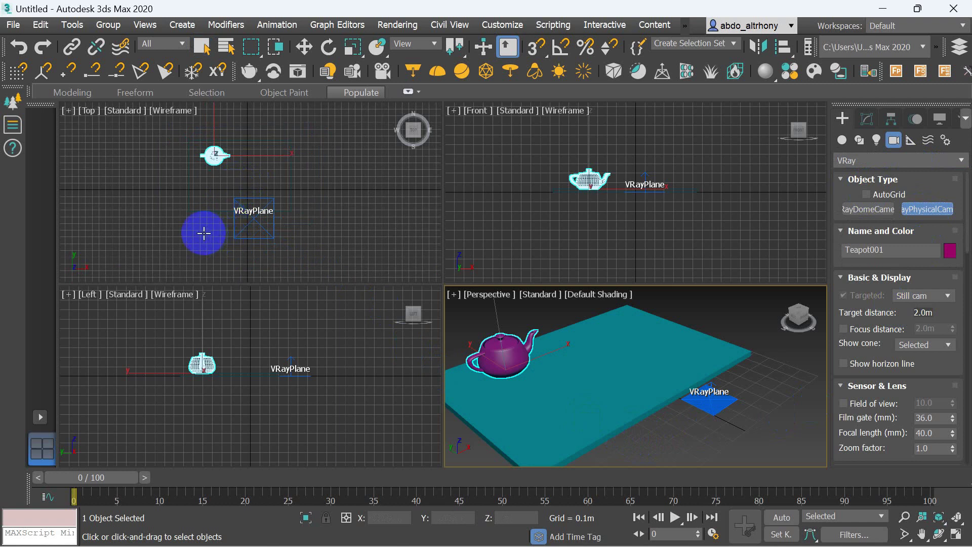
drag(294, 246, 215, 163)
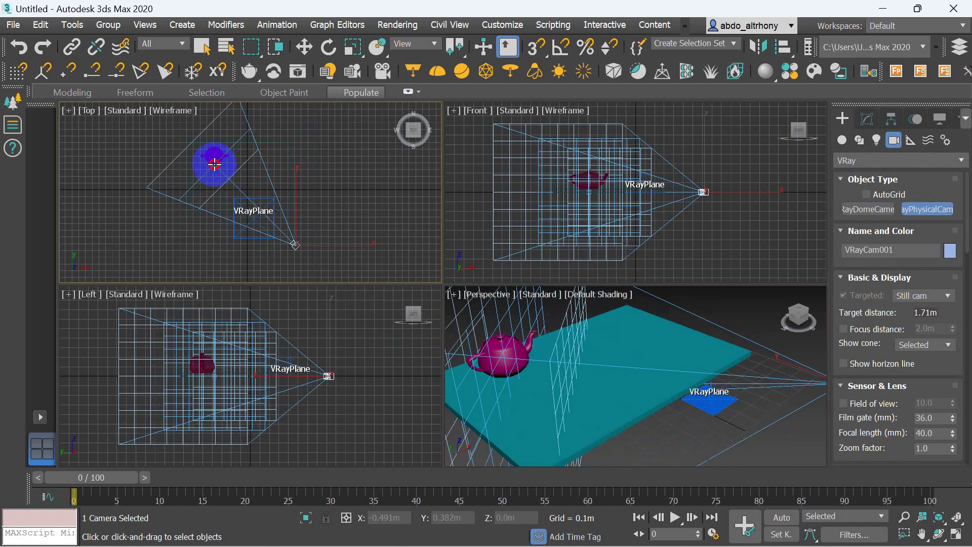
click(304, 47)
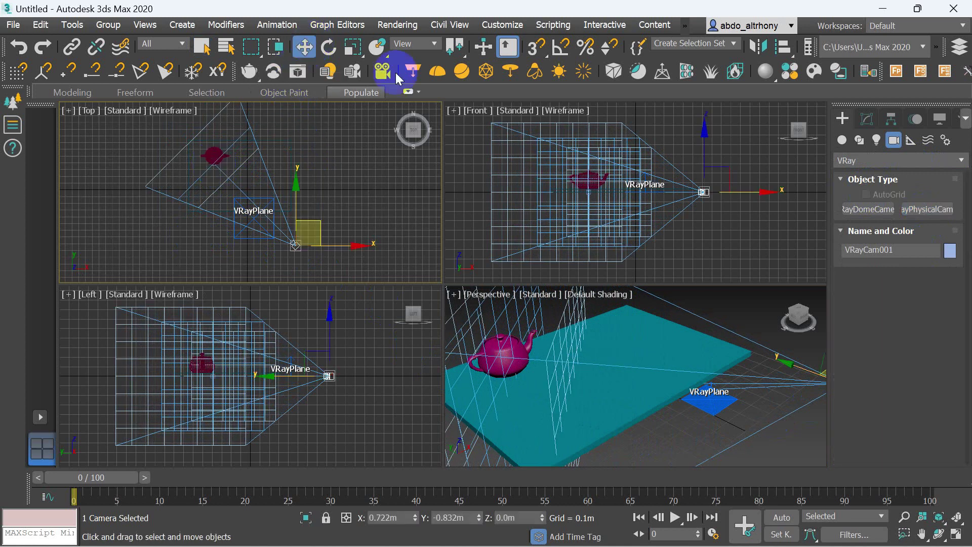
drag(704, 137, 708, 110)
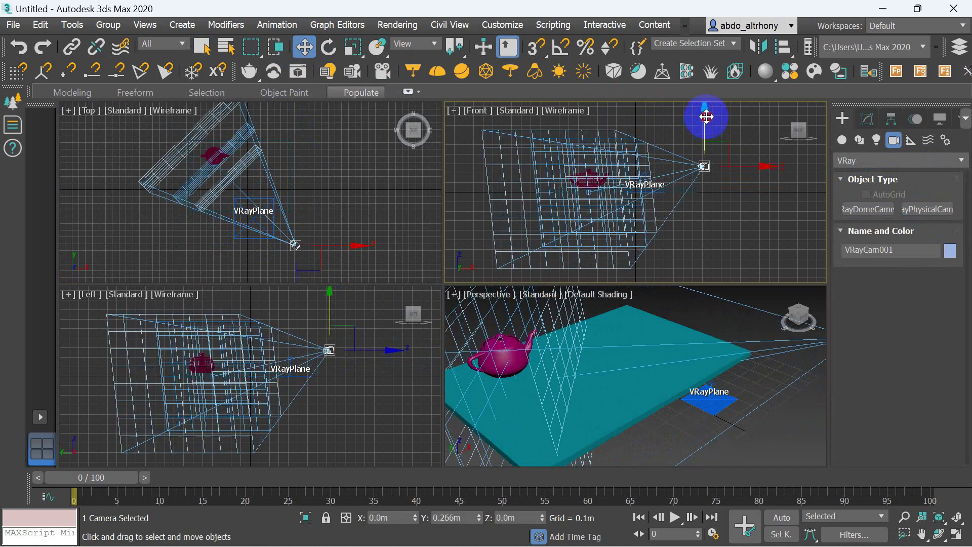
- Switch the Perspective pane to VRayCam001 and truck the camera to recentre the teapot
click(504, 322)
click(494, 294)
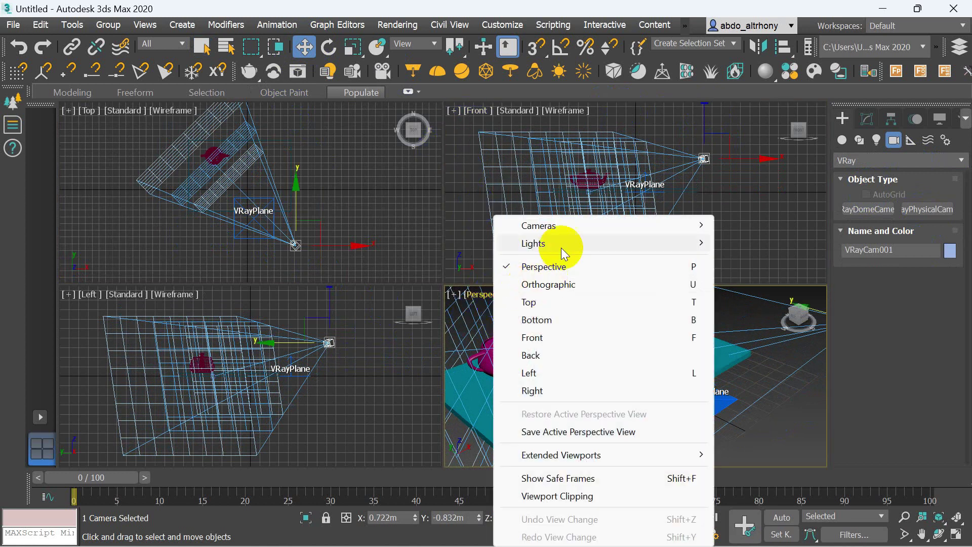
mouse_move(539, 226)
click(770, 224)
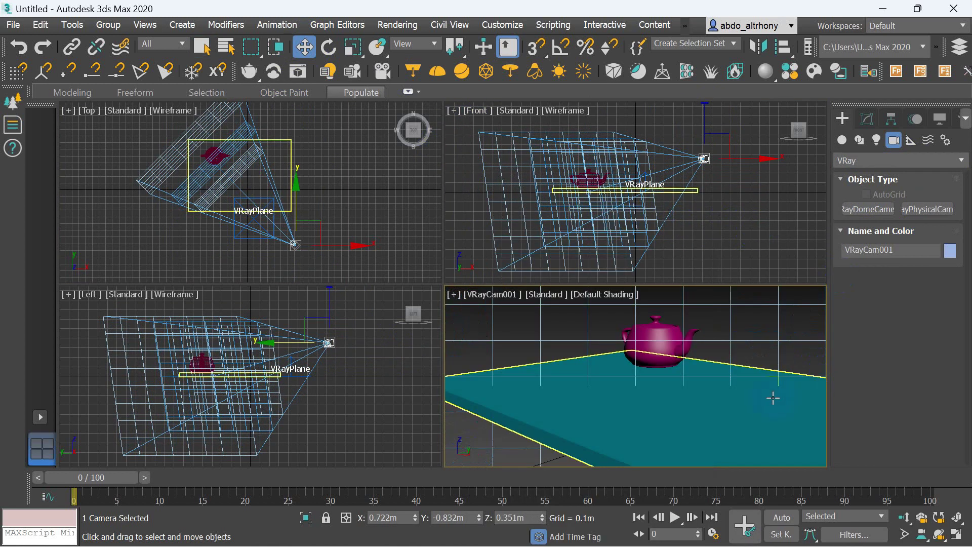
click(922, 534)
drag(695, 415, 661, 422)
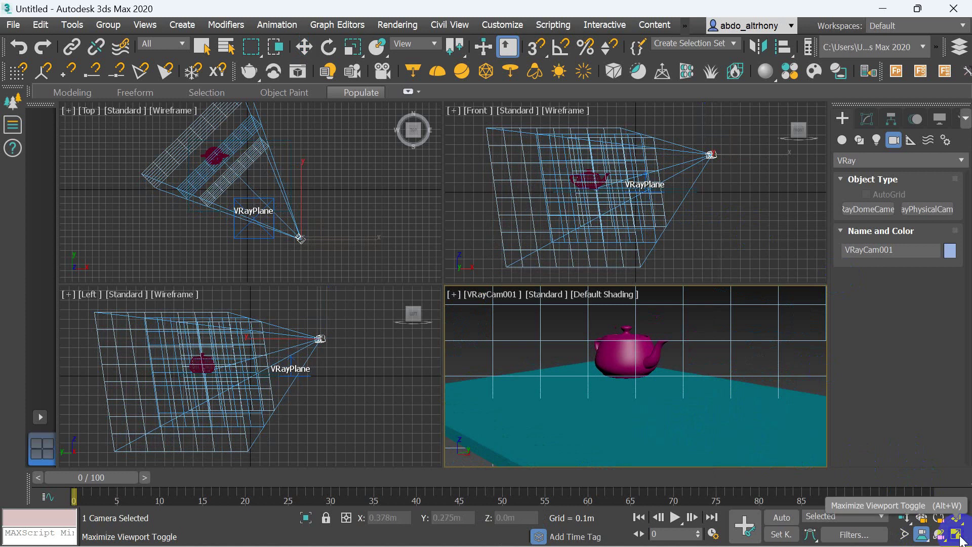
click(958, 536)
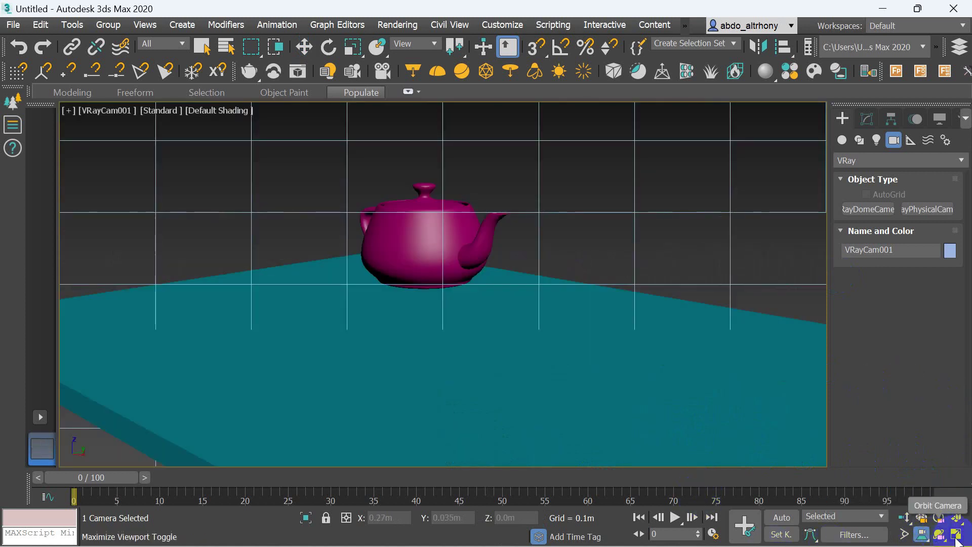
click(956, 536)
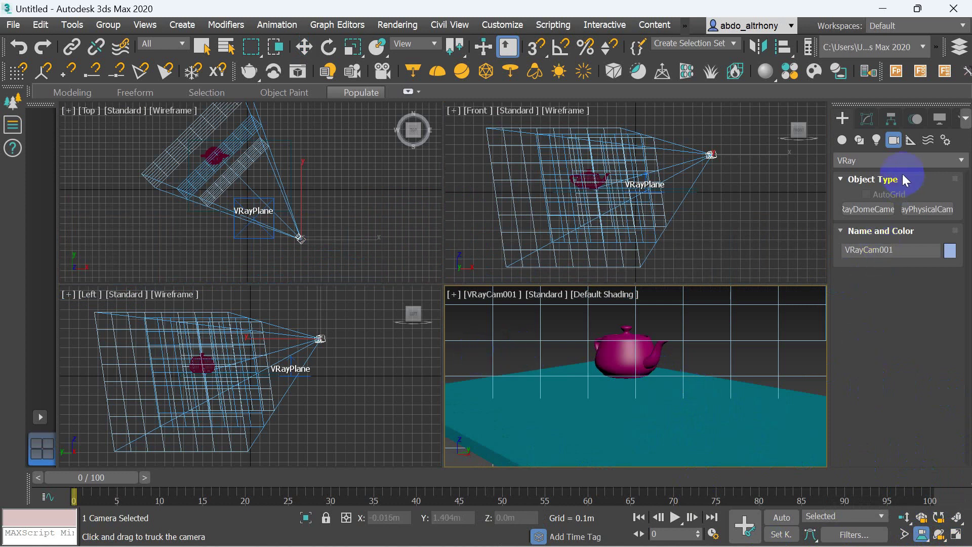
- Place a VRaySun in the Top view aimed at the scene, accepting the VRaySky environment
click(877, 140)
click(916, 160)
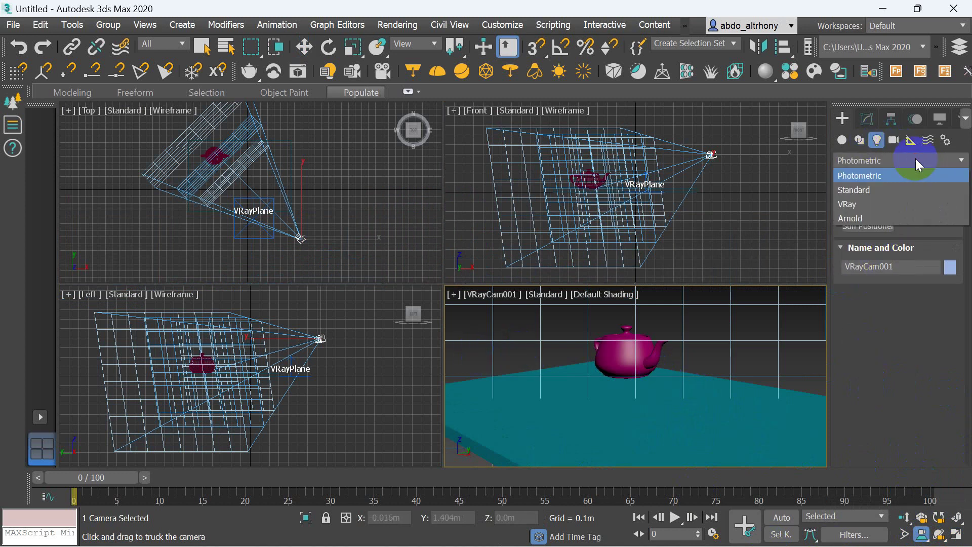
click(874, 203)
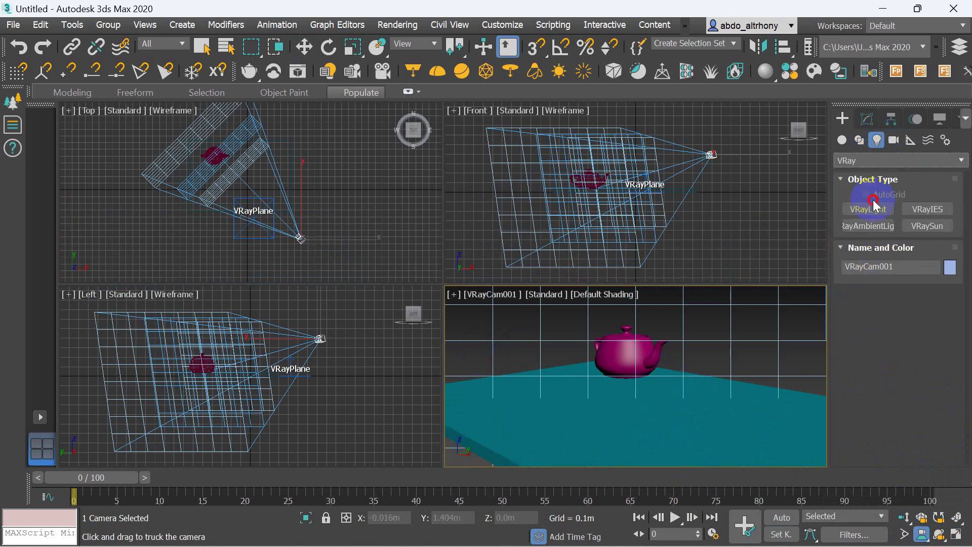
click(933, 236)
scroll(347, 235, down, 3)
scroll(294, 238, down, 3)
scroll(203, 235, down, 2)
drag(145, 266, 288, 234)
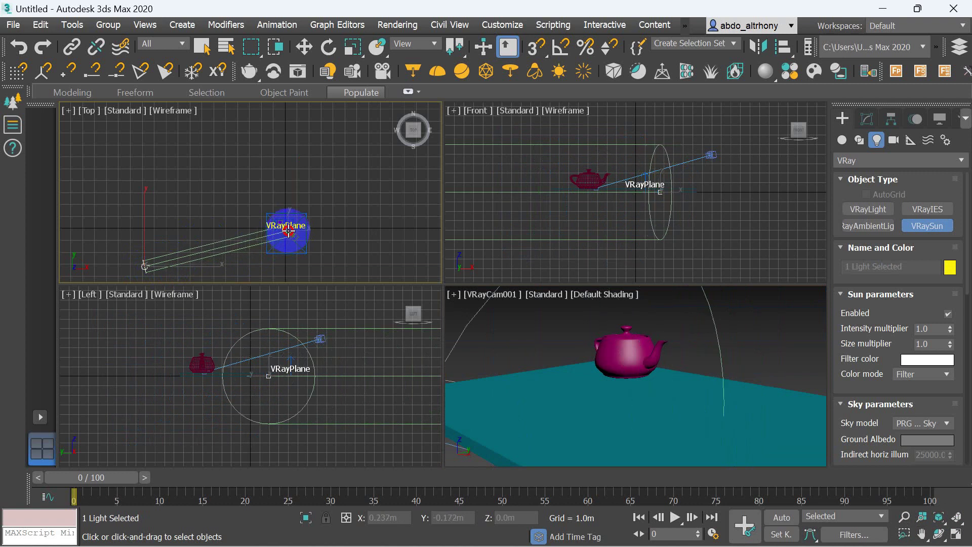
drag(288, 234, 289, 233)
click(530, 331)
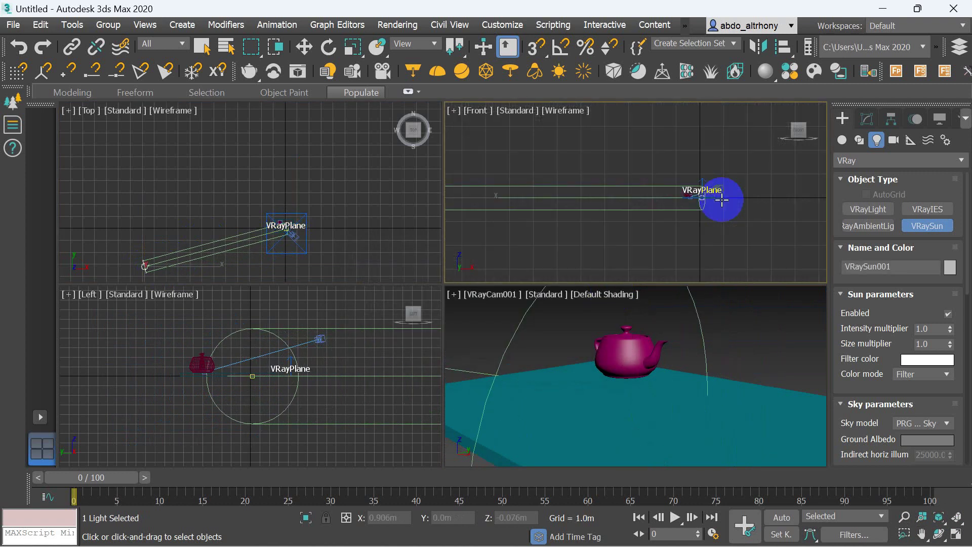
- Raise the sun high above the scene and bring up the Slate Material Editor
click(305, 48)
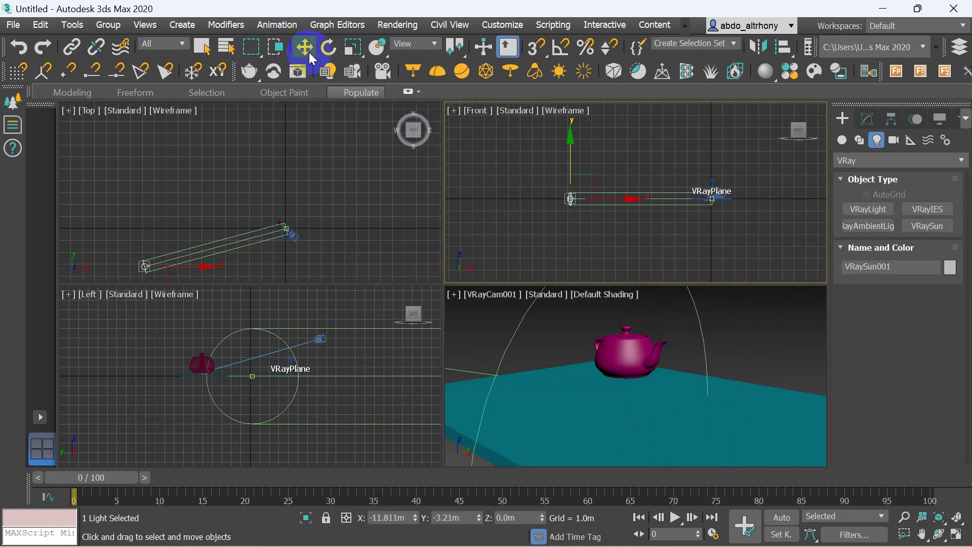
mouse_move(571, 157)
mouse_down()
mouse_move(576, 91)
mouse_move(644, 2)
mouse_up()
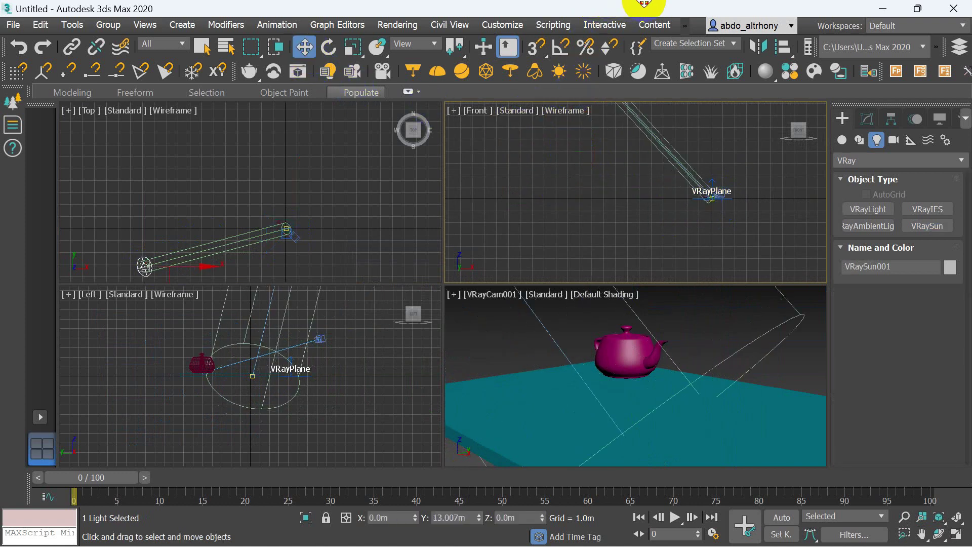
click(681, 421)
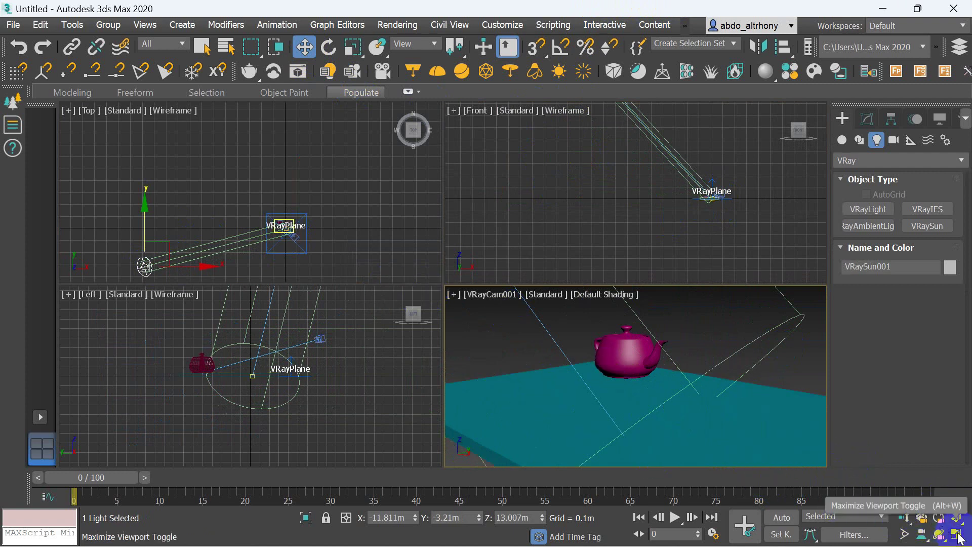
click(957, 535)
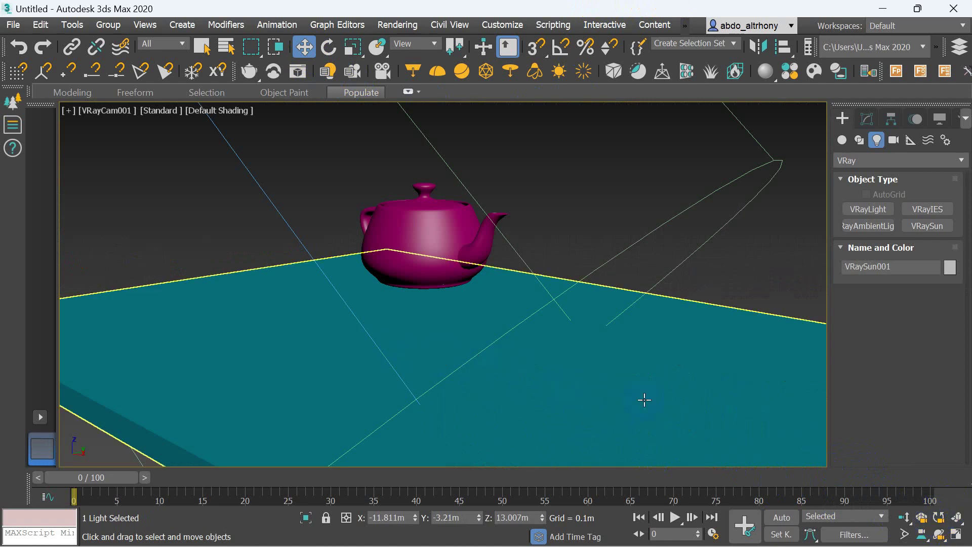
click(958, 535)
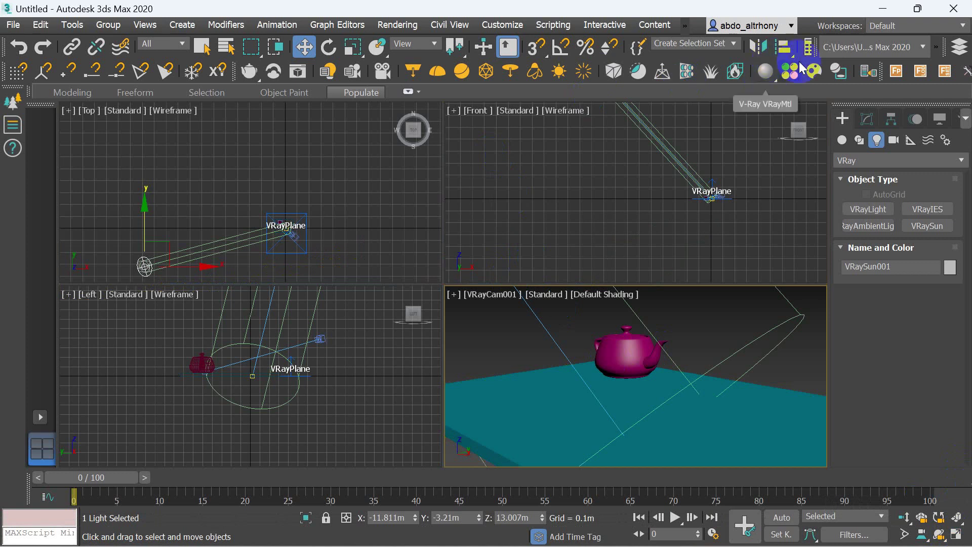
drag(709, 60, 345, 48)
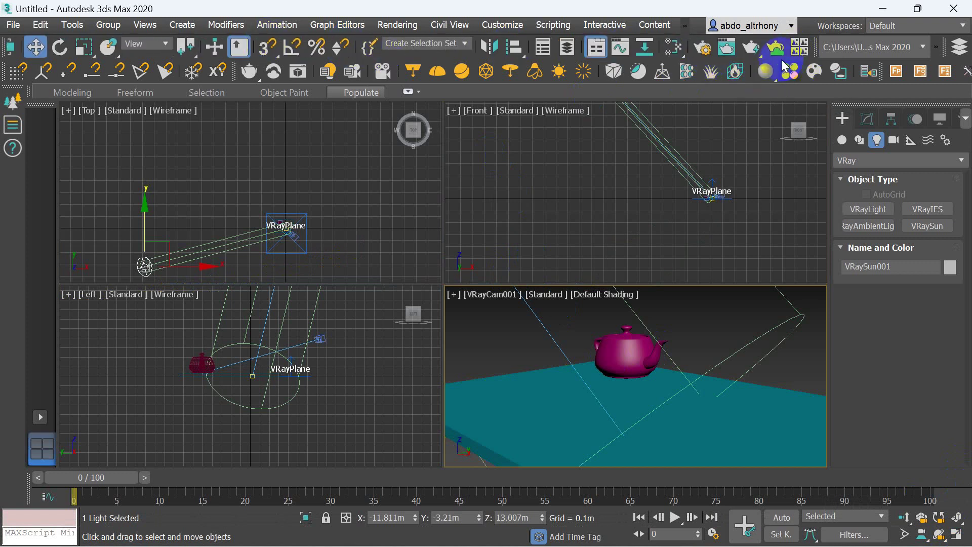
click(680, 51)
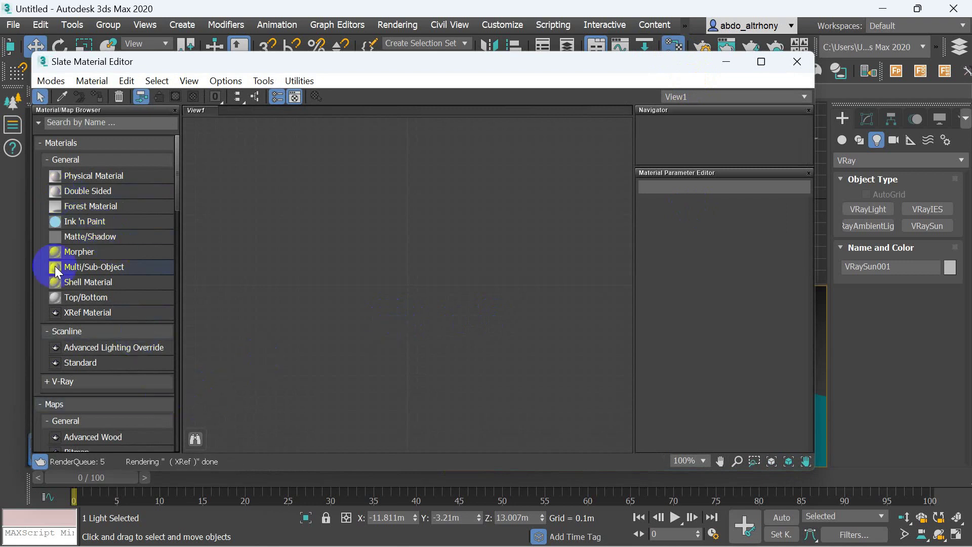
- Add a new VRayMtl, Material #42, to the View1 canvas
click(47, 160)
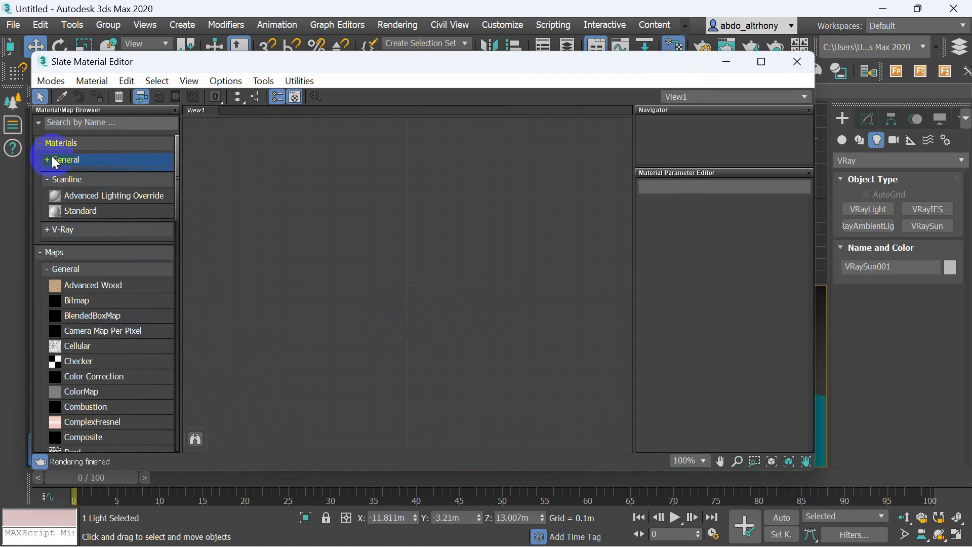
click(53, 230)
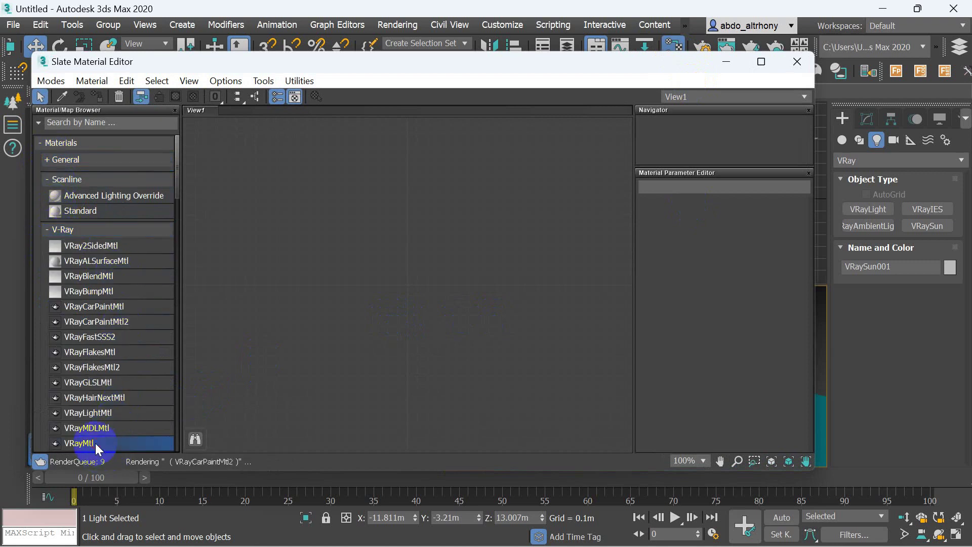
drag(95, 442, 380, 369)
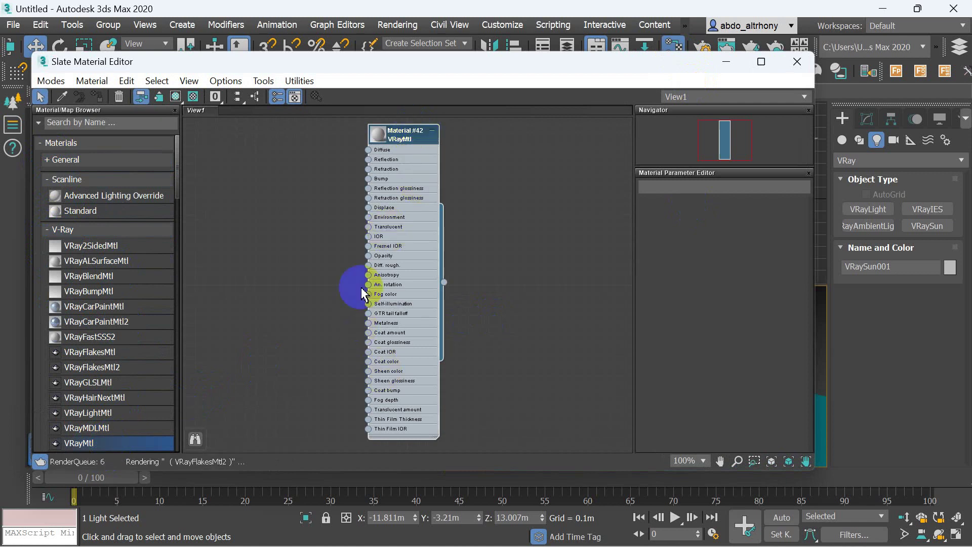
- Add a Tiles map node and wire it into Material #42's Diffuse socket
scroll(363, 293, down, 3)
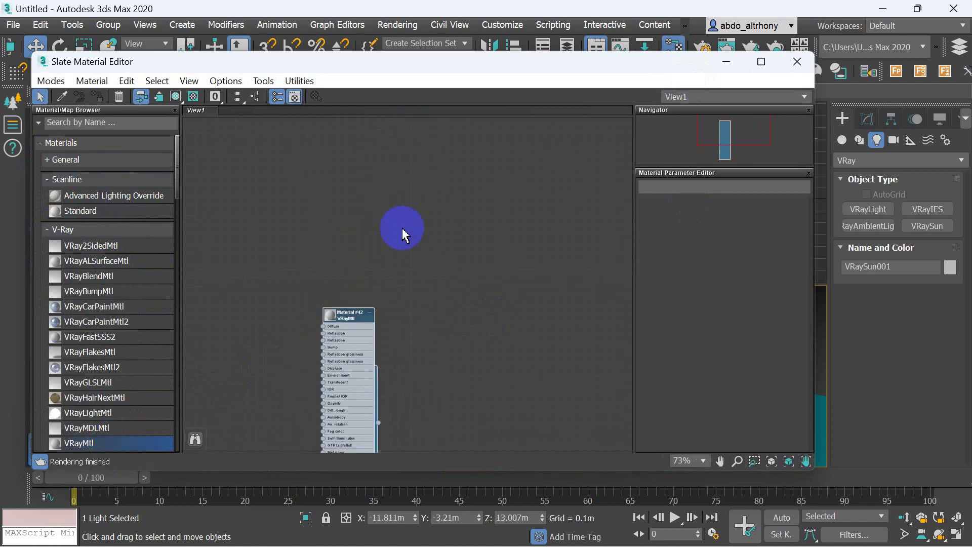
scroll(126, 254, down, 3)
scroll(120, 276, down, 5)
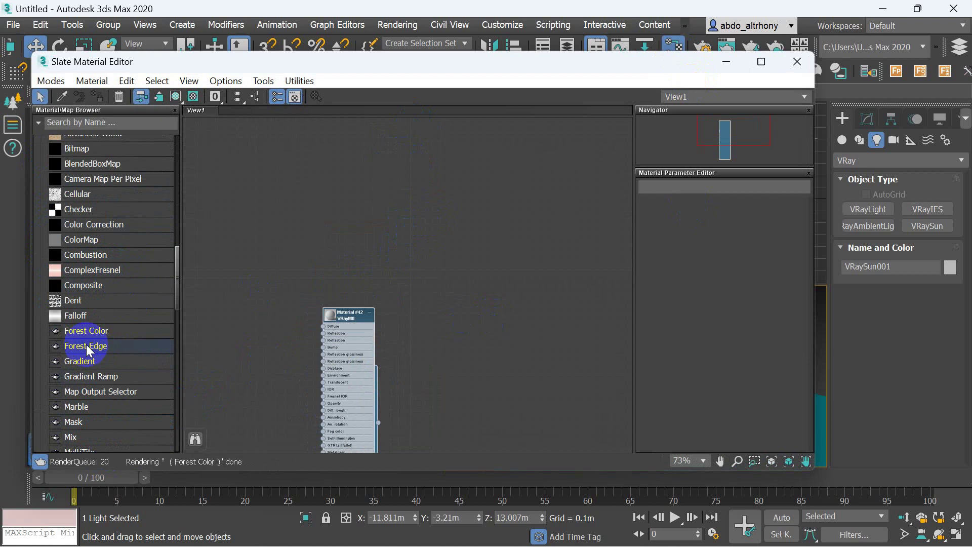
scroll(110, 398, down, 2)
scroll(111, 398, down, 1)
scroll(113, 400, down, 2)
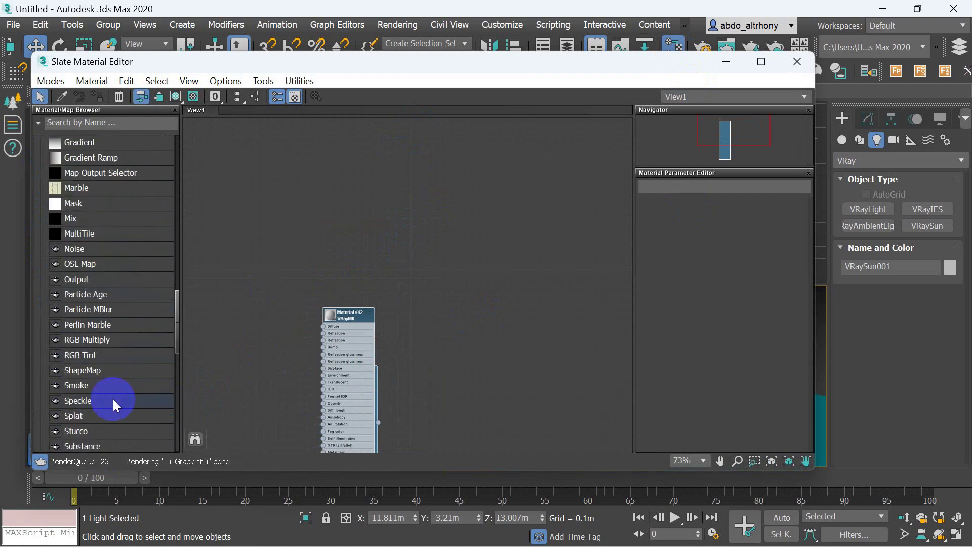
scroll(114, 399, down, 1)
scroll(113, 400, down, 3)
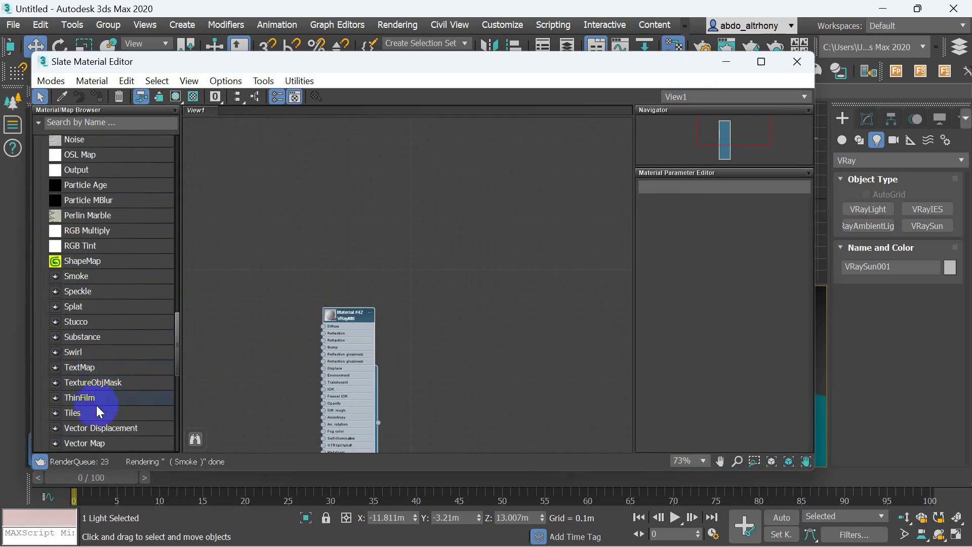
drag(96, 414, 296, 344)
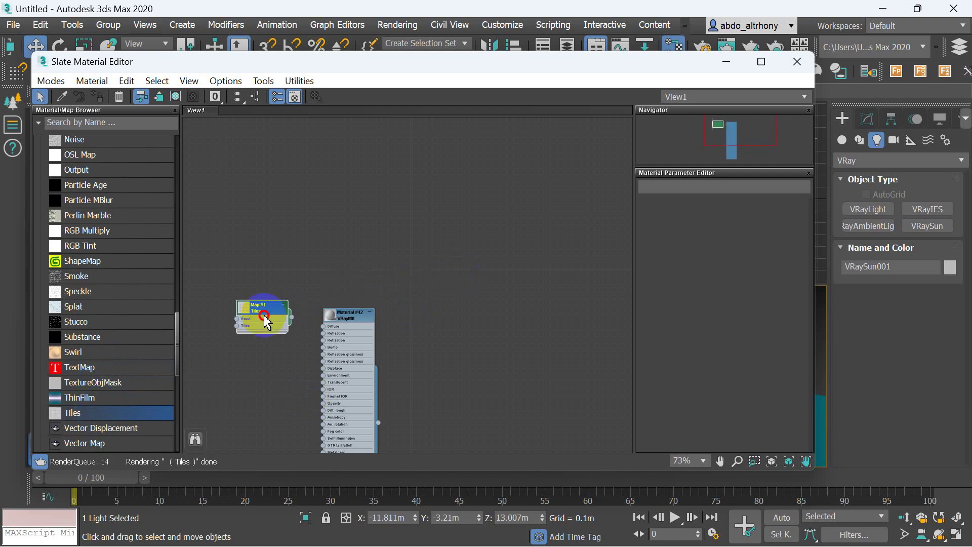
scroll(288, 355, up, 2)
scroll(271, 360, up, 2)
scroll(261, 330, up, 2)
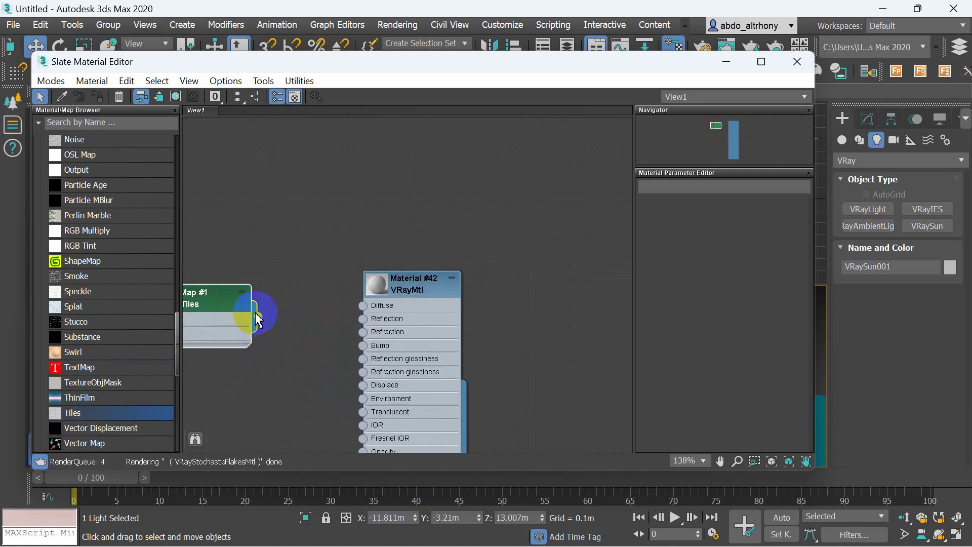
drag(259, 318, 363, 317)
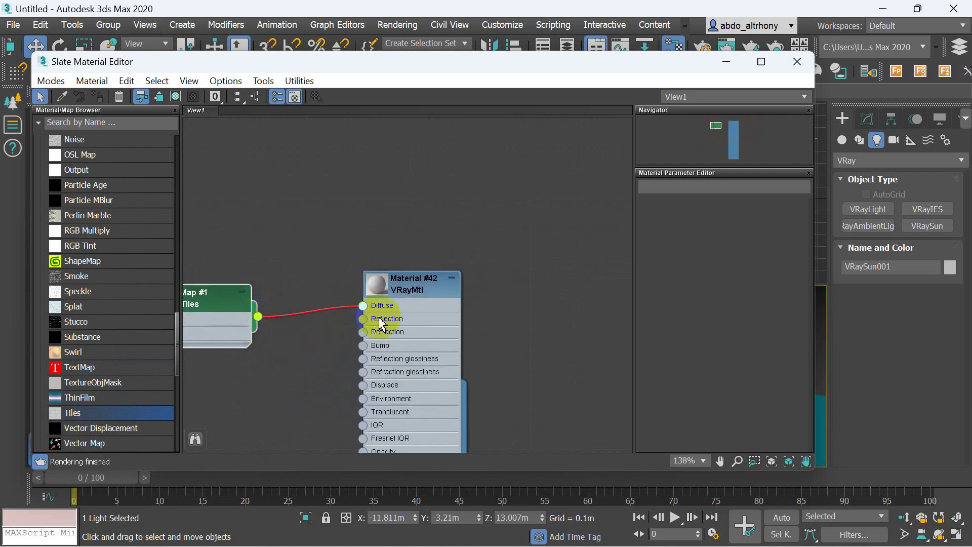
middle_drag(405, 296, 335, 268)
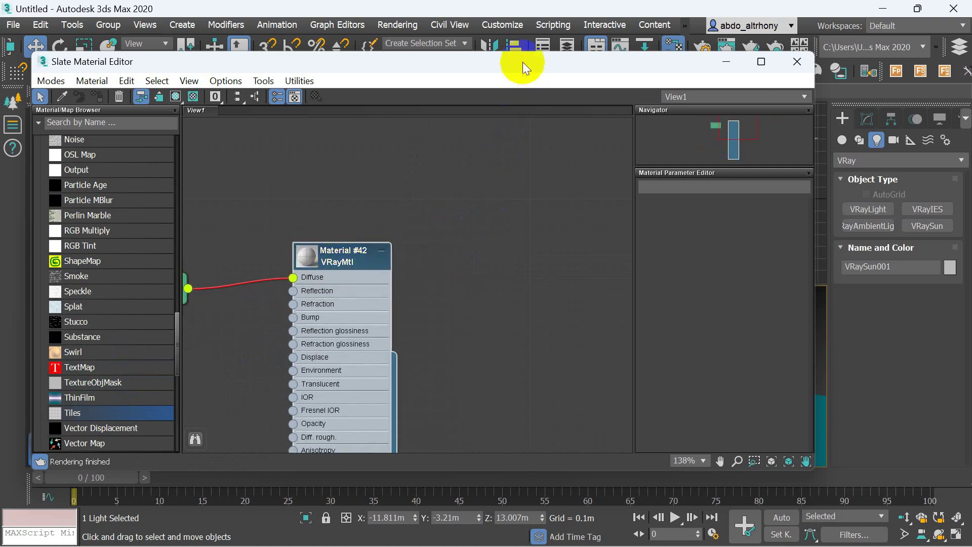
drag(522, 62, 268, 64)
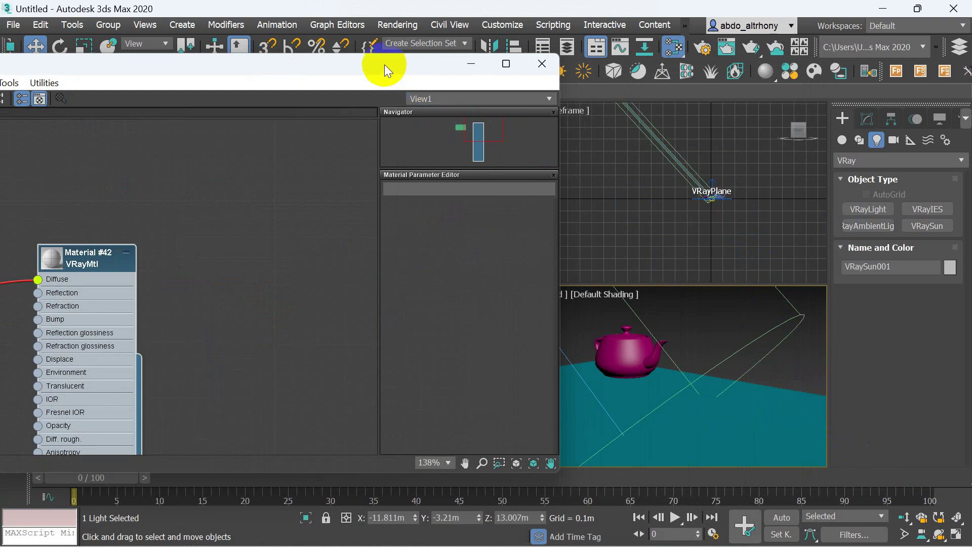
- Move the Slate editor aside and select the VRayPlane floor in the Top view
drag(384, 65, 710, 291)
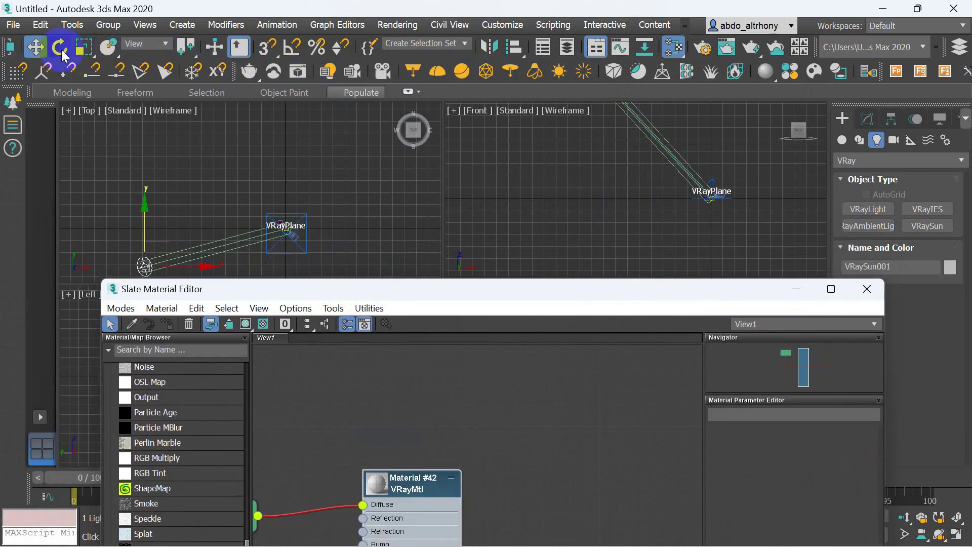
click(403, 236)
scroll(314, 244, down, 3)
scroll(301, 239, up, 3)
middle_drag(320, 129, 299, 154)
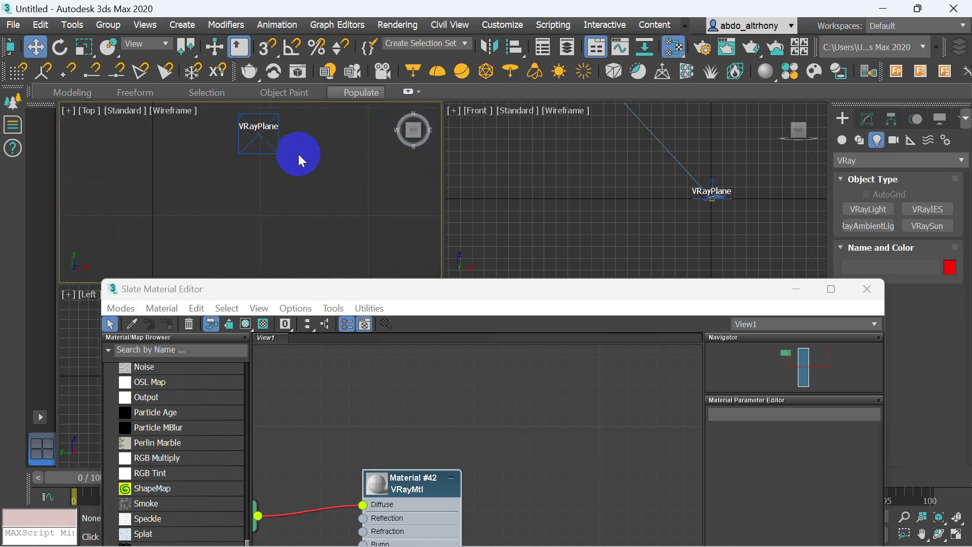
click(275, 144)
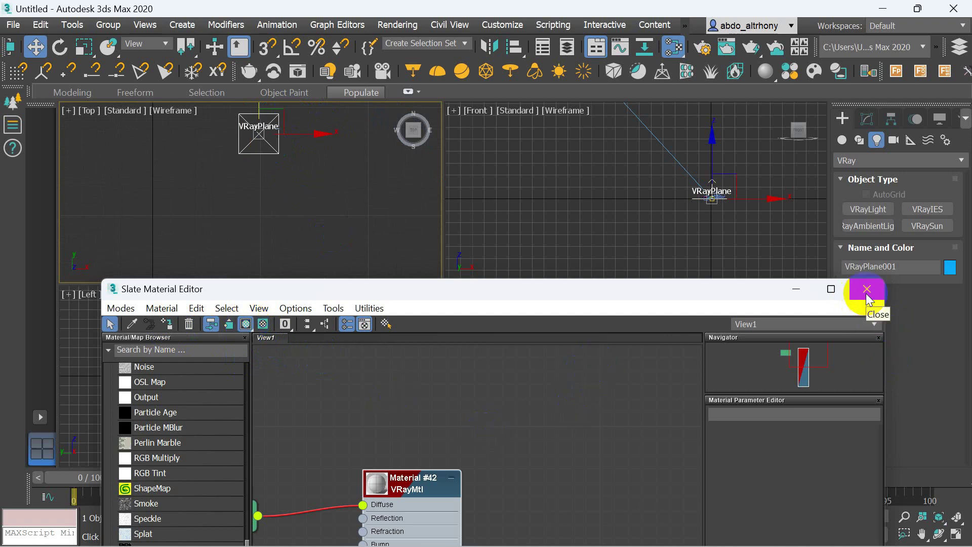
- Bring the Slate editor back over Material #42, close it, and activate the camera view
drag(527, 294, 454, 92)
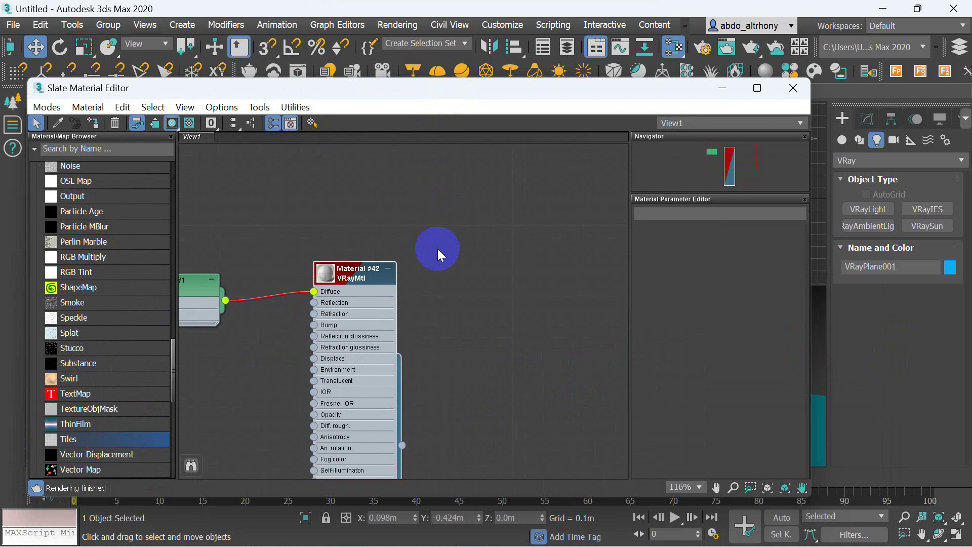
scroll(439, 255, down, 3)
middle_drag(396, 271, 300, 409)
scroll(300, 315, up, 2)
scroll(466, 273, up, 2)
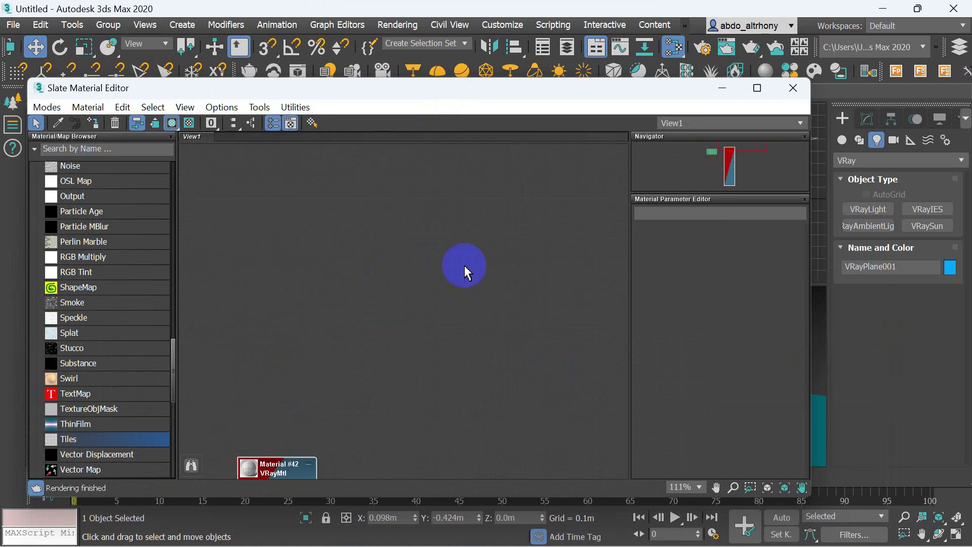
click(794, 87)
right_click(671, 390)
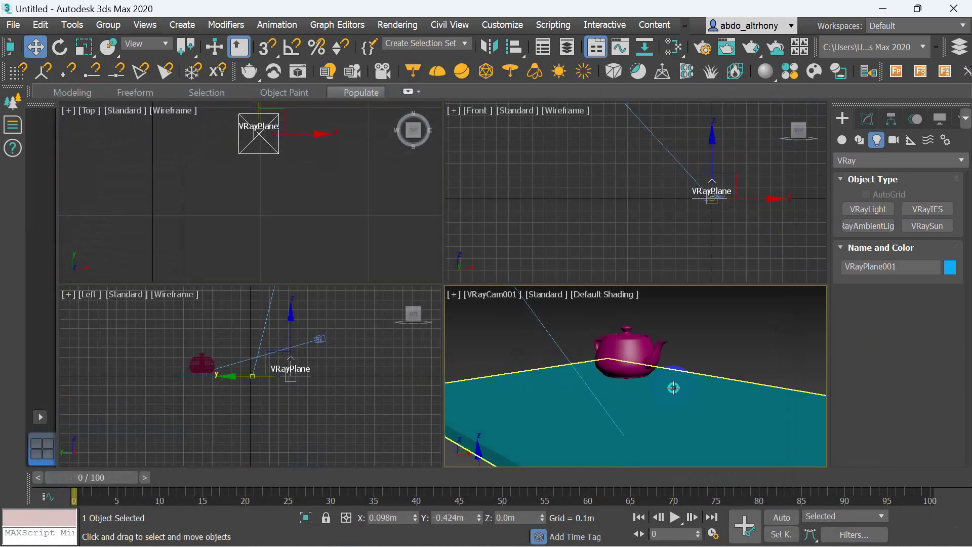
- Maximize the camera view, start a V-Ray test render, and stop it partway
click(958, 536)
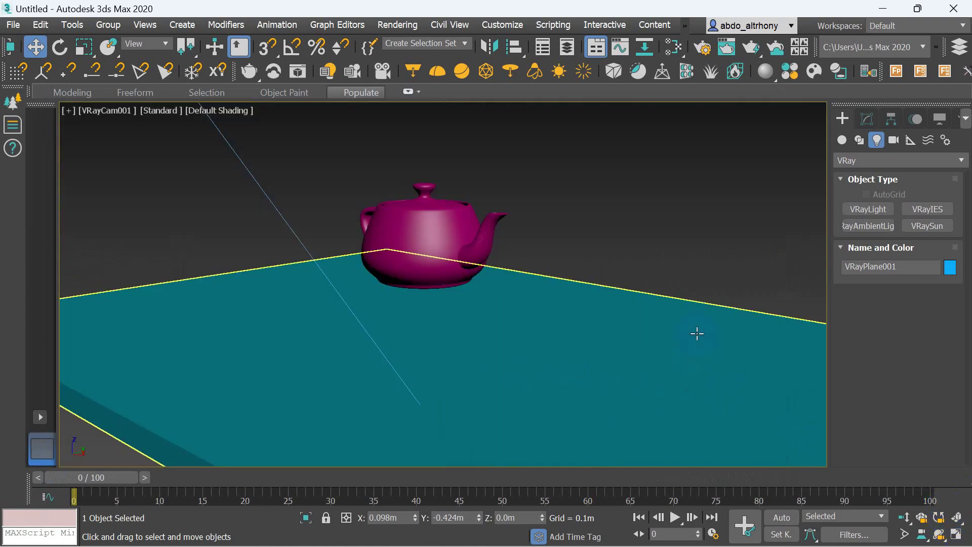
click(703, 48)
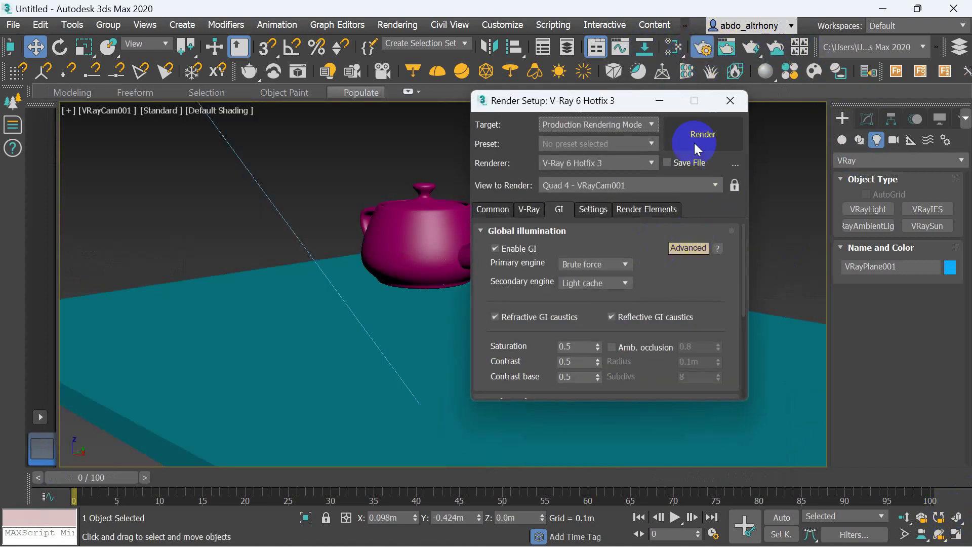
click(696, 144)
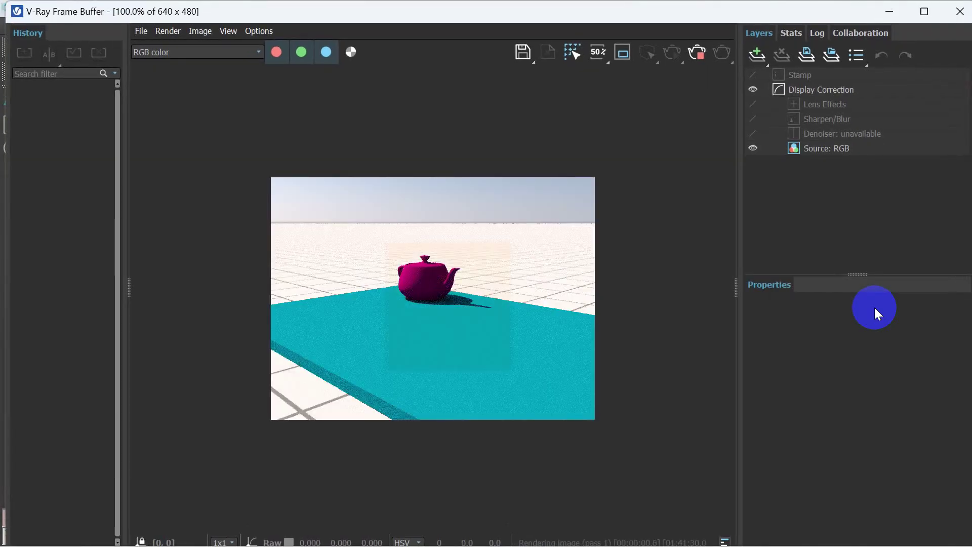
click(697, 52)
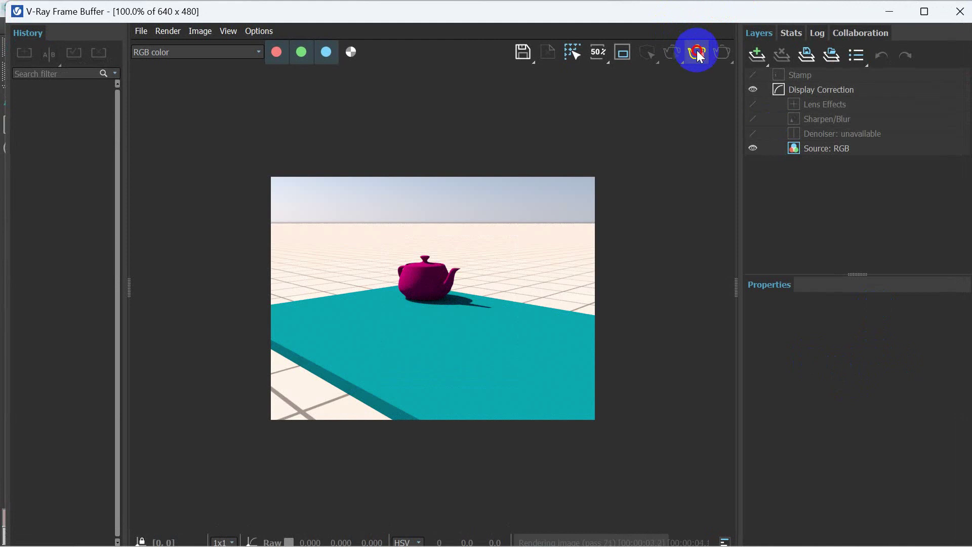
- Zoom the rendered image in the VFB, then close the frame buffer and Render Setup
click(230, 30)
mouse_move(251, 63)
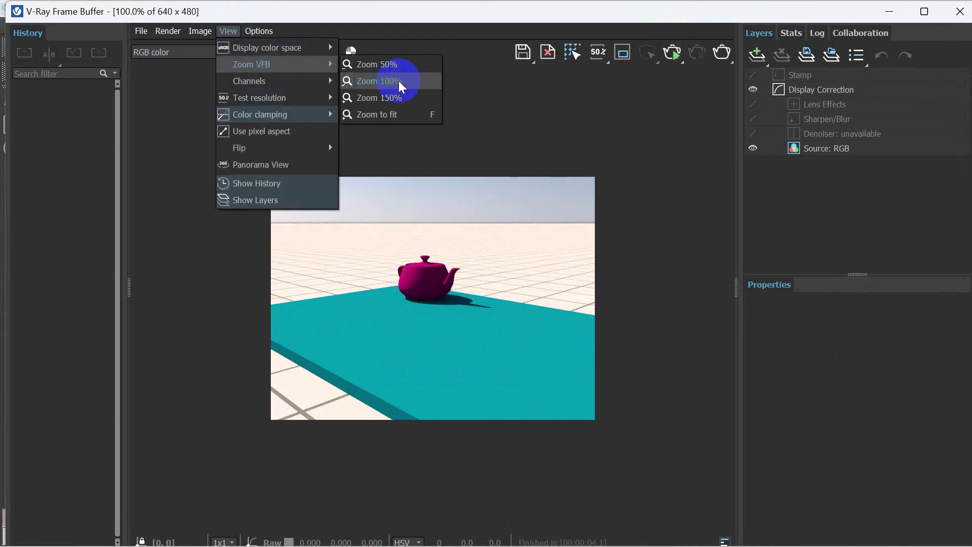
click(401, 112)
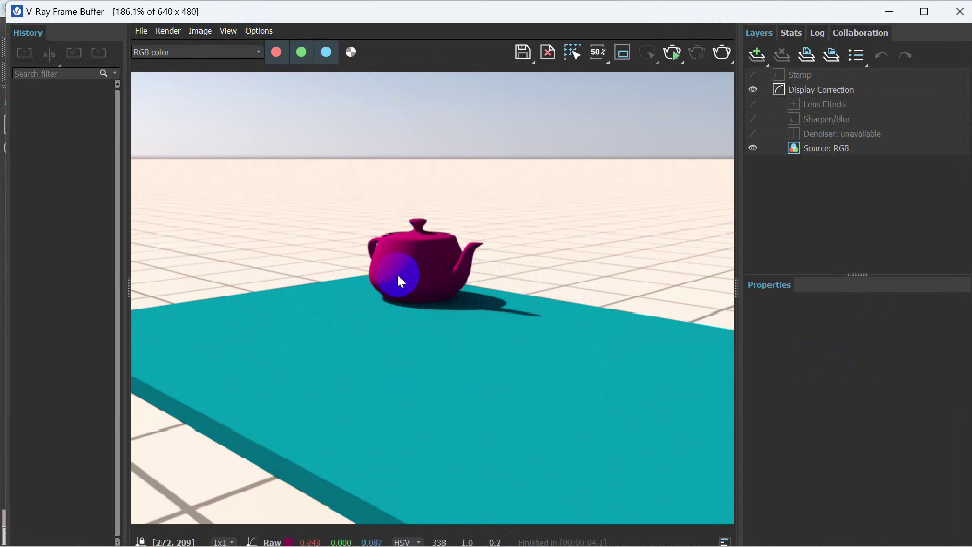
click(959, 12)
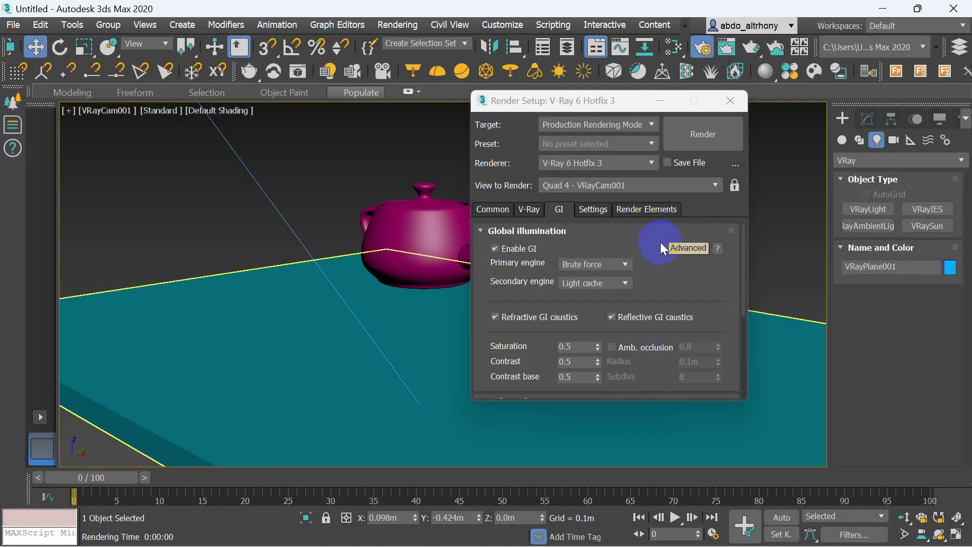
click(735, 99)
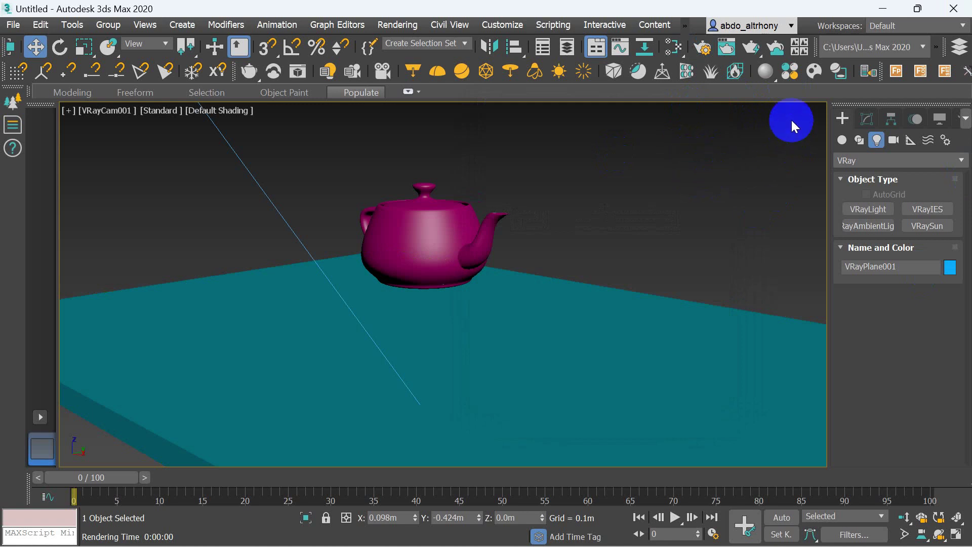
- Add a Wood & Laminate flooring material from the V-Ray library to the Slate editor
click(791, 72)
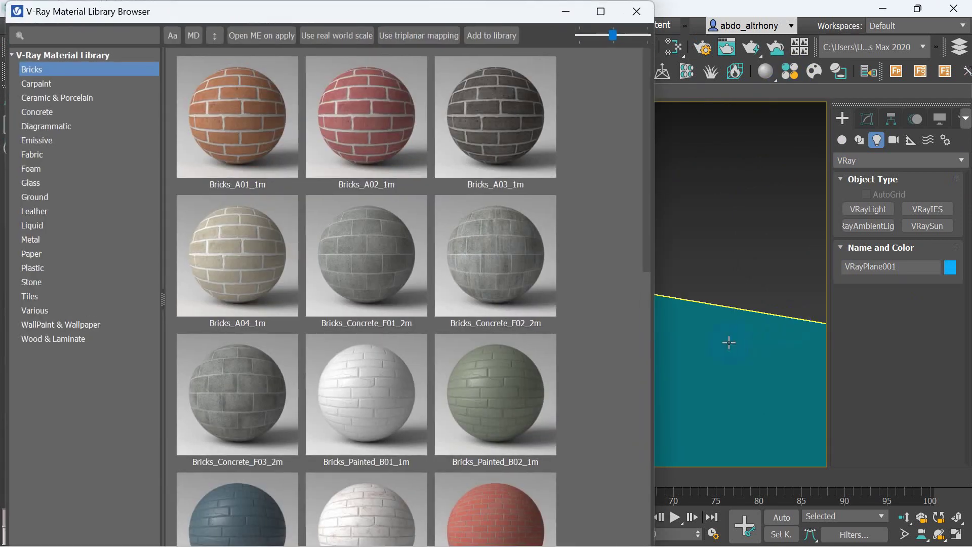
click(54, 336)
click(196, 388)
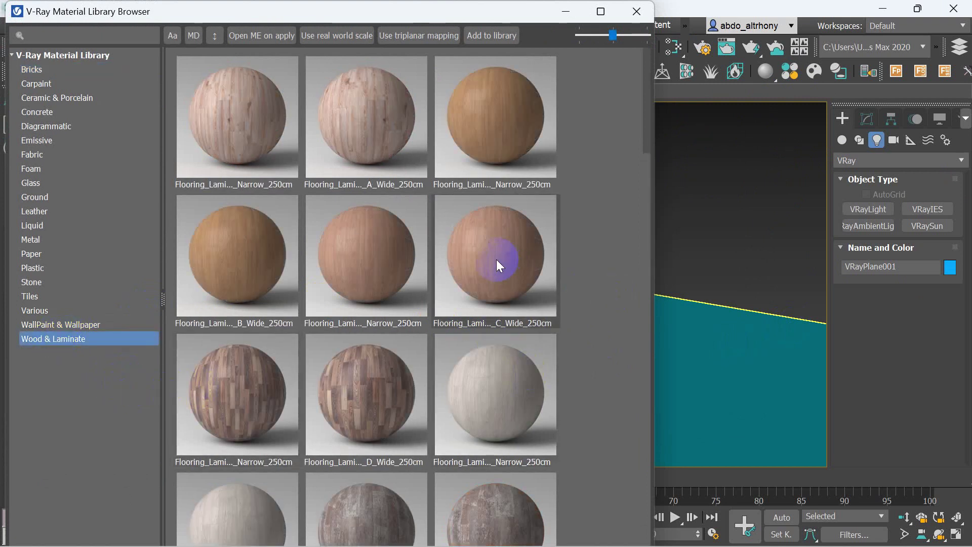
right_click(498, 134)
click(507, 158)
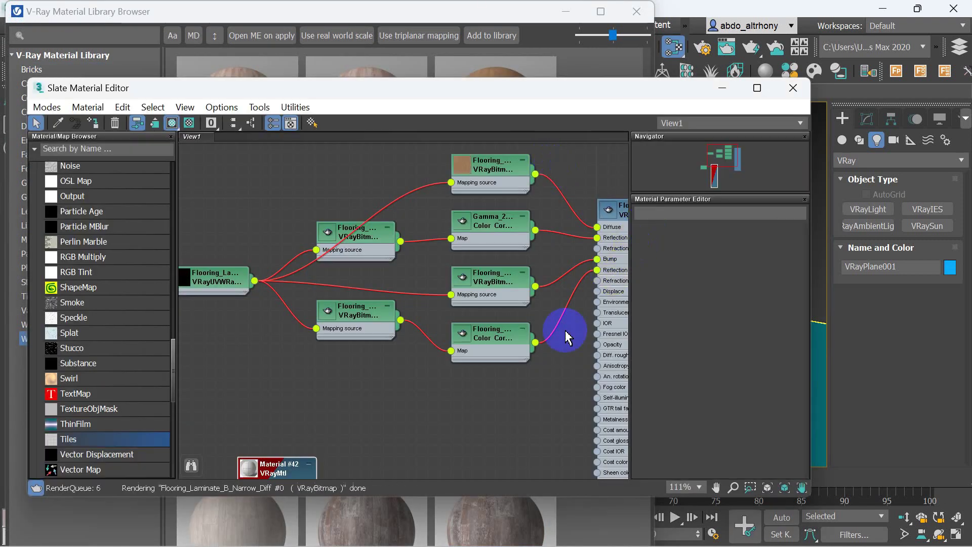
- Reposition the flooring node network up and left, and move the editor aside
scroll(254, 329, down, 3)
scroll(233, 326, down, 2)
click(481, 265)
mouse_move(480, 268)
mouse_down()
mouse_move(348, 185)
mouse_move(325, 192)
mouse_up()
scroll(401, 241, down, 1)
scroll(402, 265, up, 1)
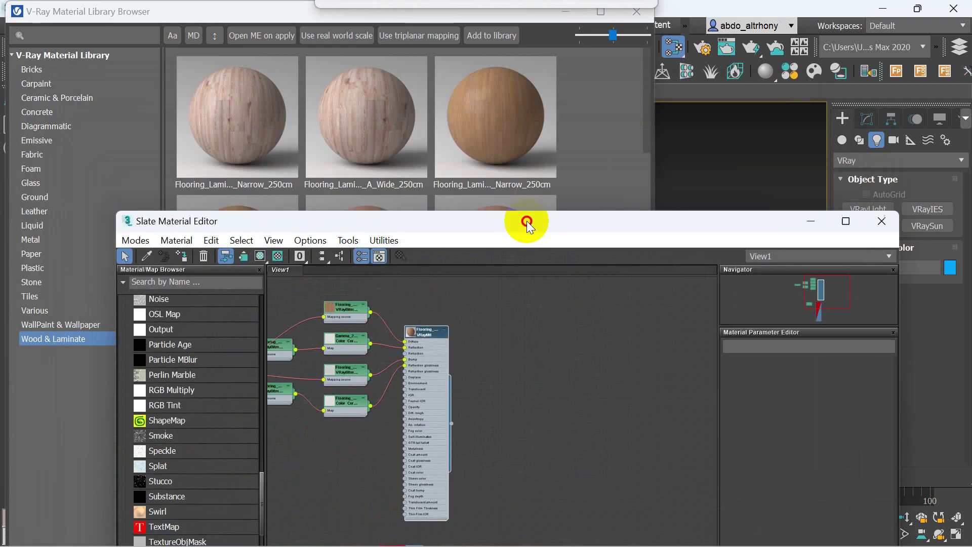
drag(439, 87, 519, 208)
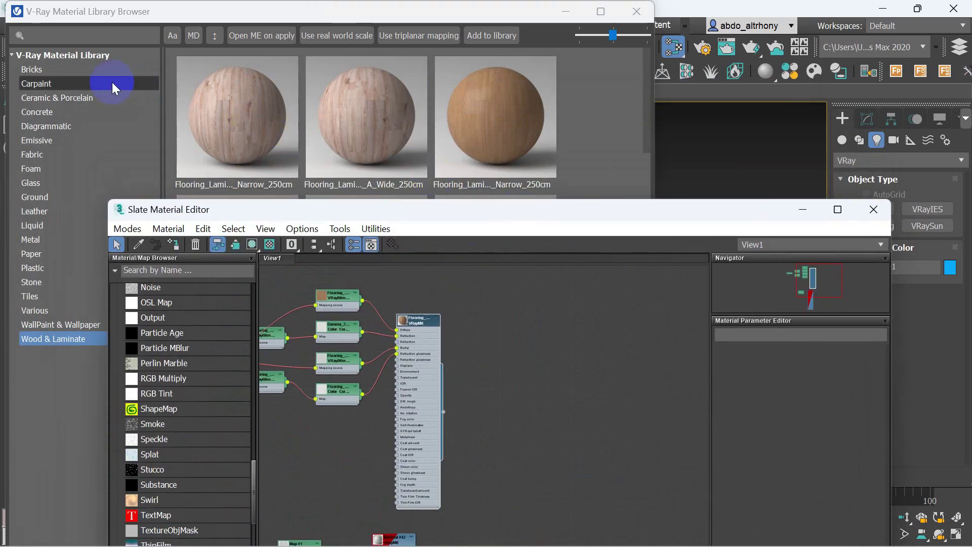
- Bring the V-Ray material library forward and browse its Metal materials
click(143, 10)
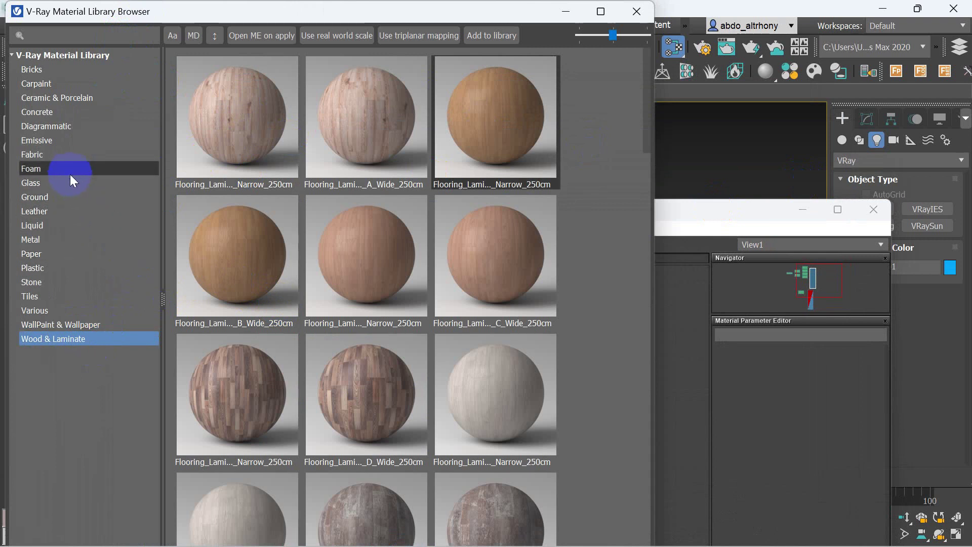
click(65, 239)
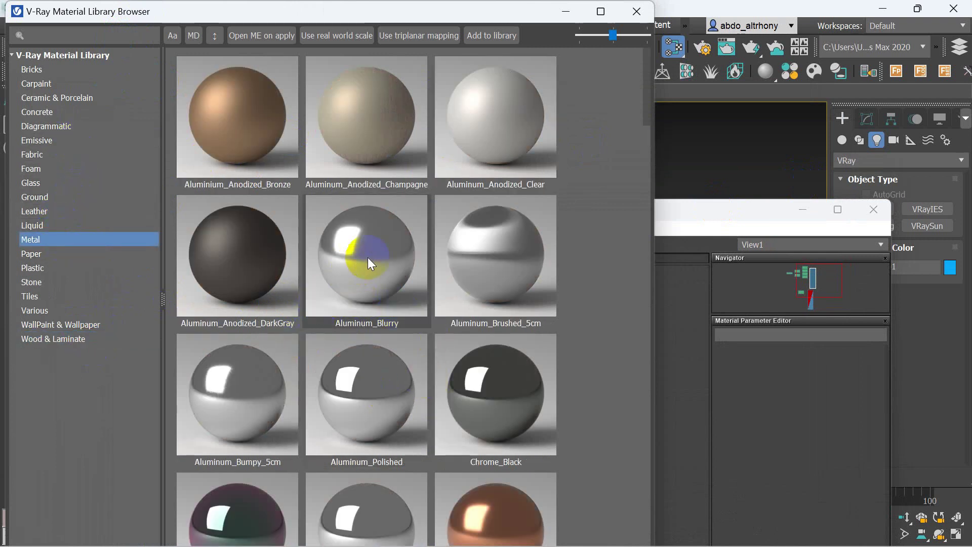
scroll(424, 324, down, 5)
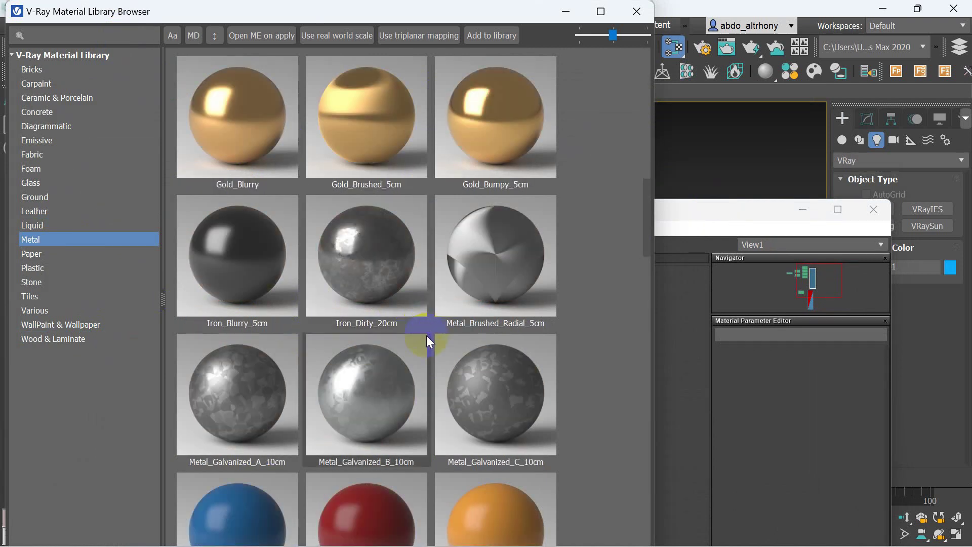
scroll(426, 336, down, 5)
scroll(427, 339, down, 5)
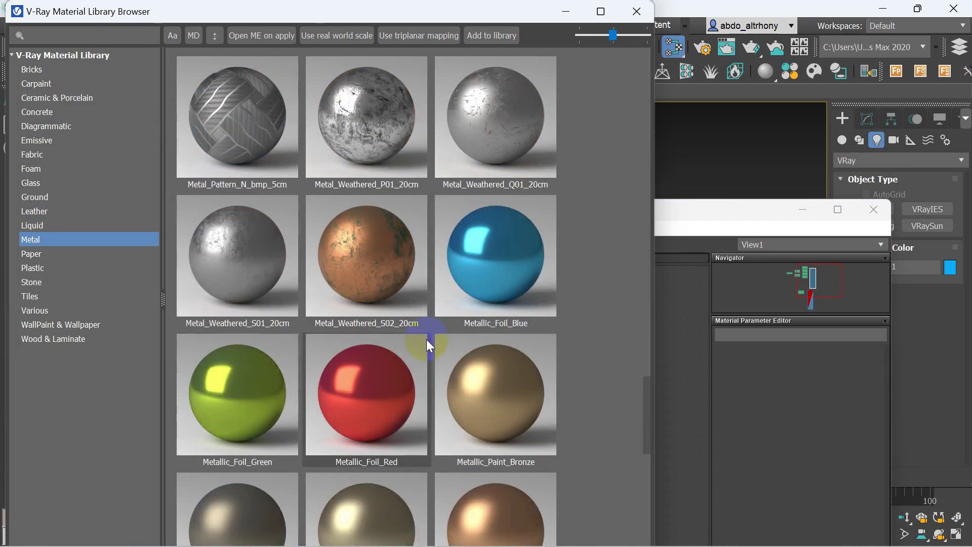
scroll(426, 340, down, 5)
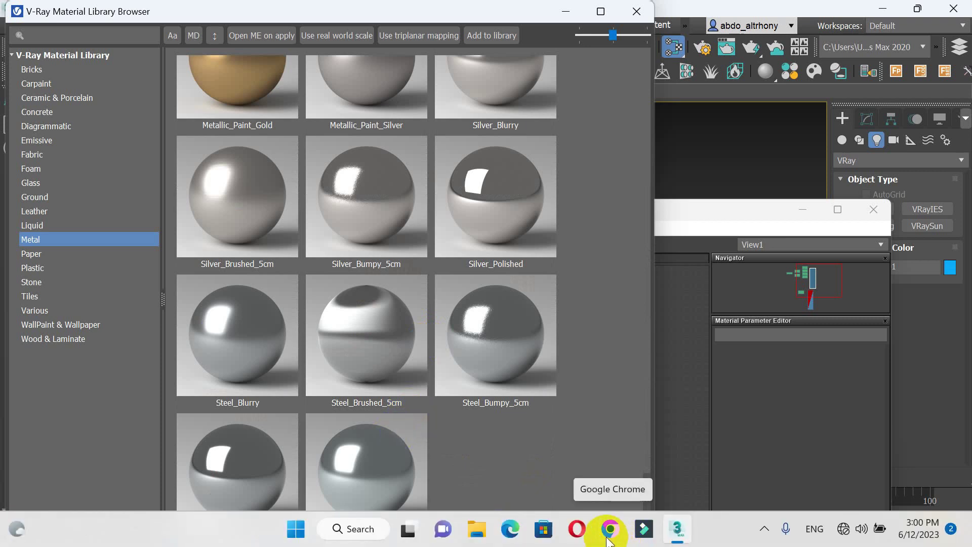
scroll(377, 377, up, 5)
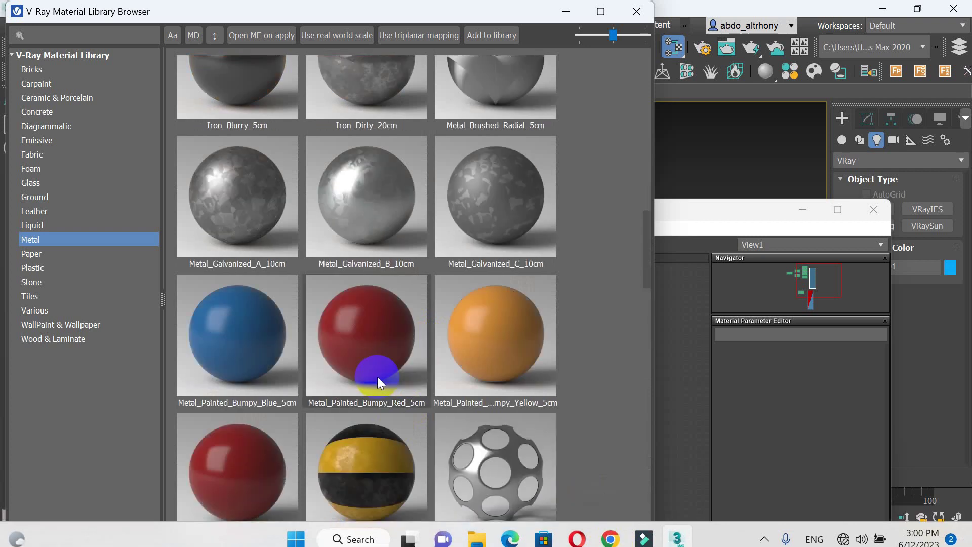
scroll(376, 376, up, 5)
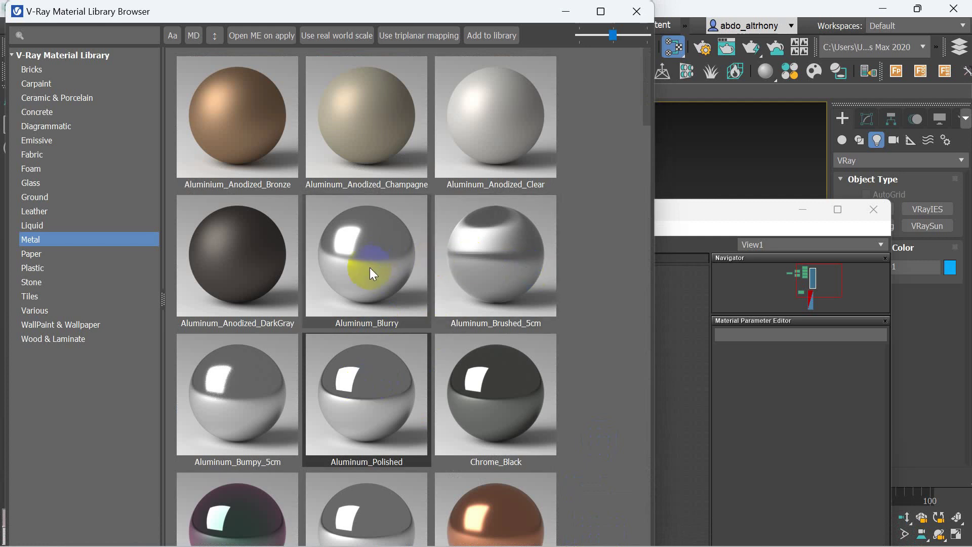
scroll(273, 380, down, 3)
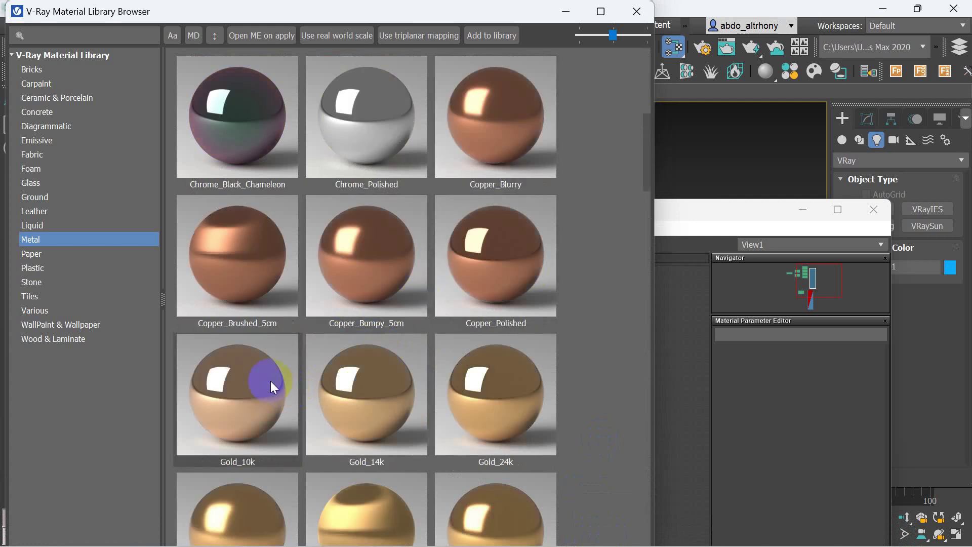
- Add Gold_Blurry to the material editor and close the V-Ray material library
click(335, 300)
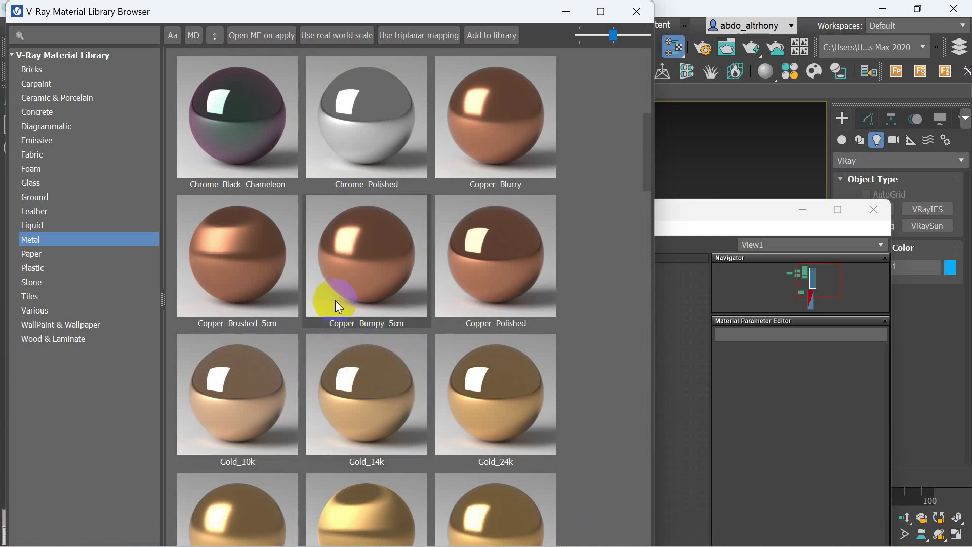
click(257, 266)
scroll(288, 395, down, 3)
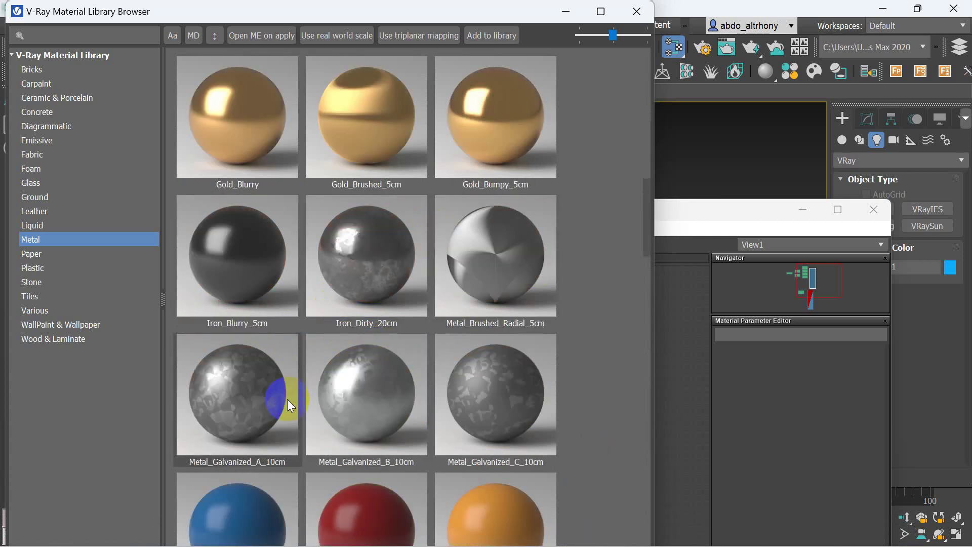
scroll(458, 269, up, 3)
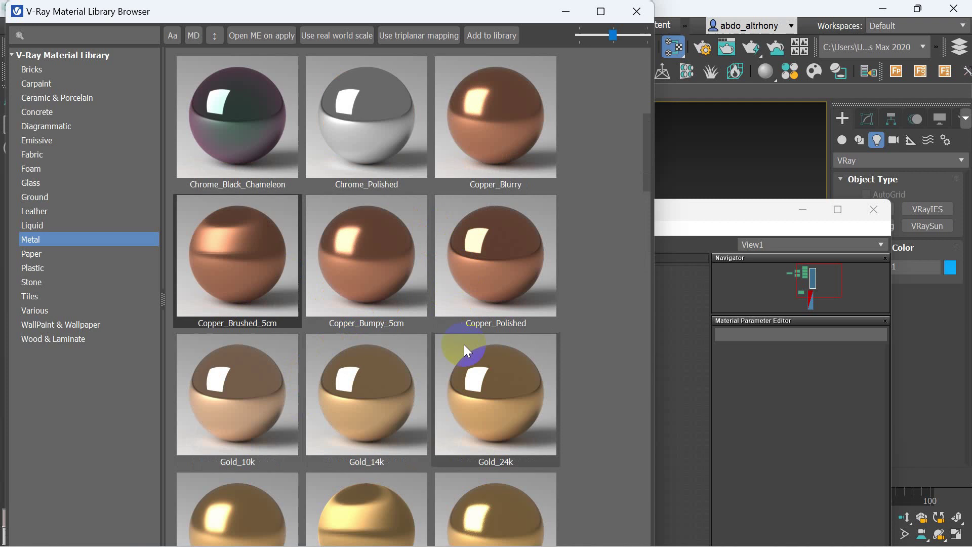
scroll(463, 387, down, 3)
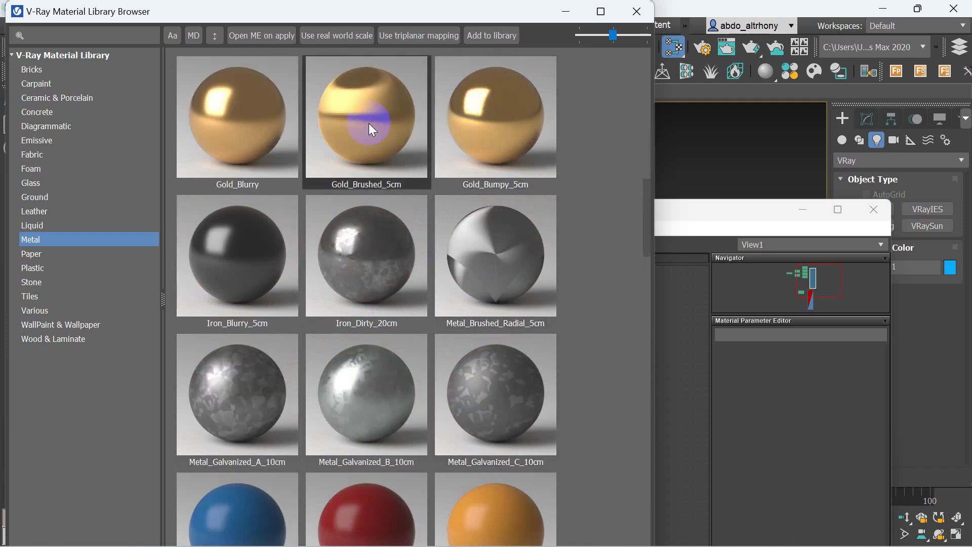
right_click(249, 124)
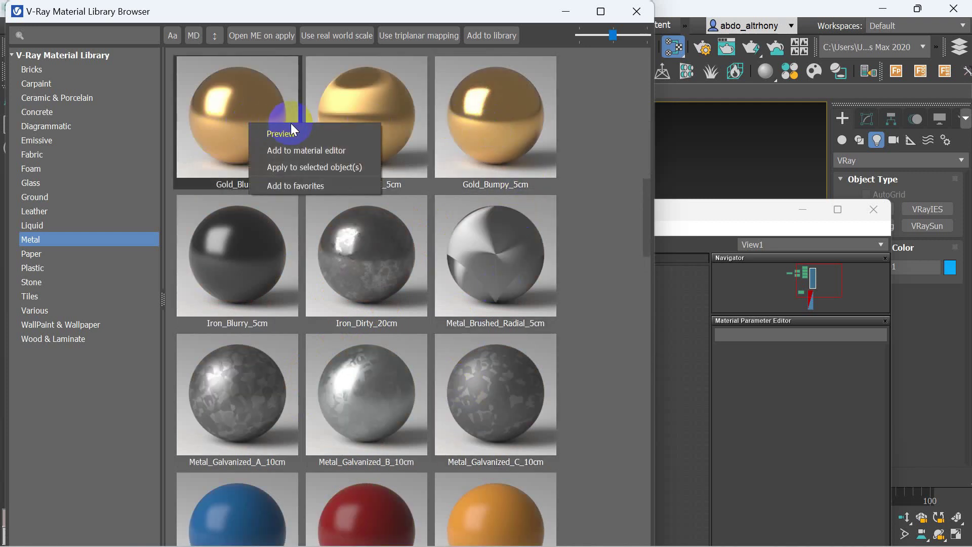
click(313, 149)
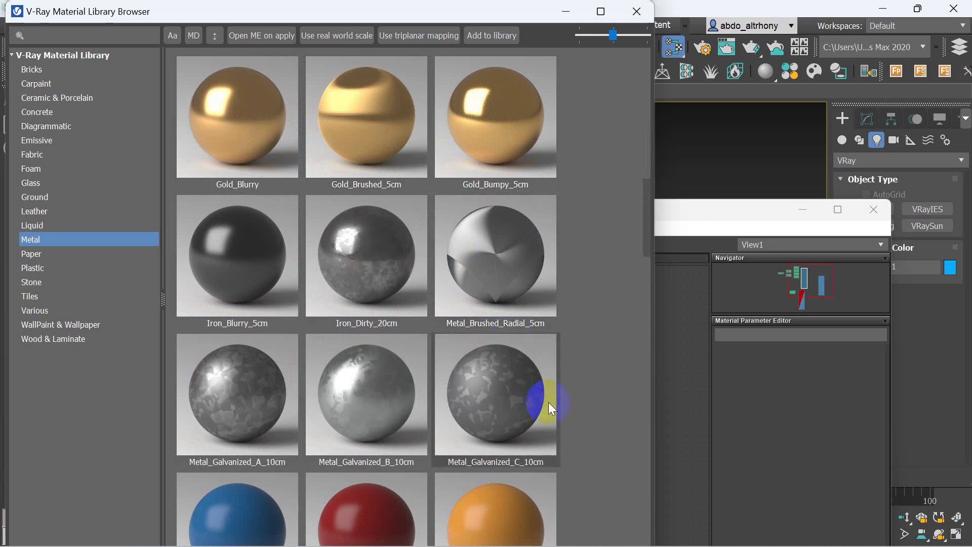
click(637, 12)
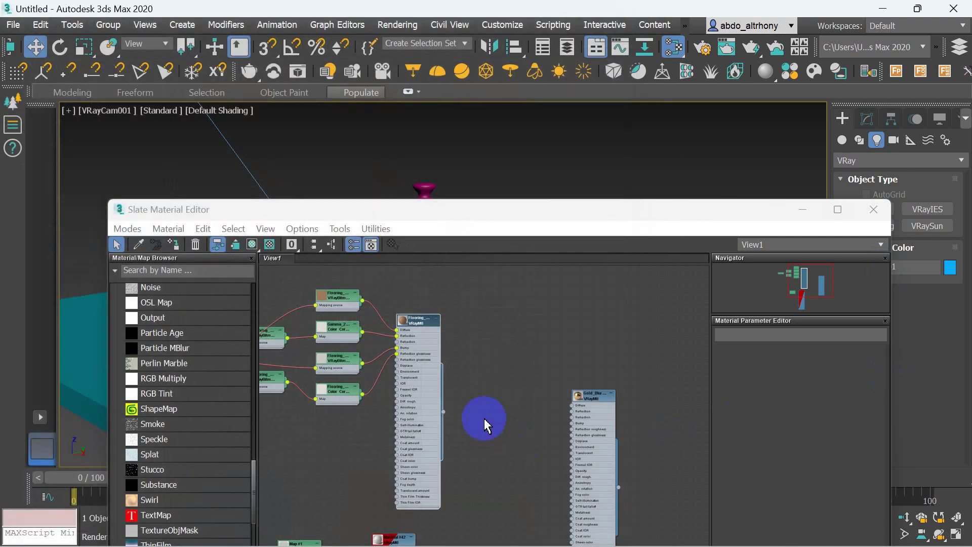
- Arrange the node graph around Gold_Blurry and collapse the browser's General maps group
scroll(558, 395, up, 2)
scroll(543, 397, up, 2)
scroll(577, 396, up, 2)
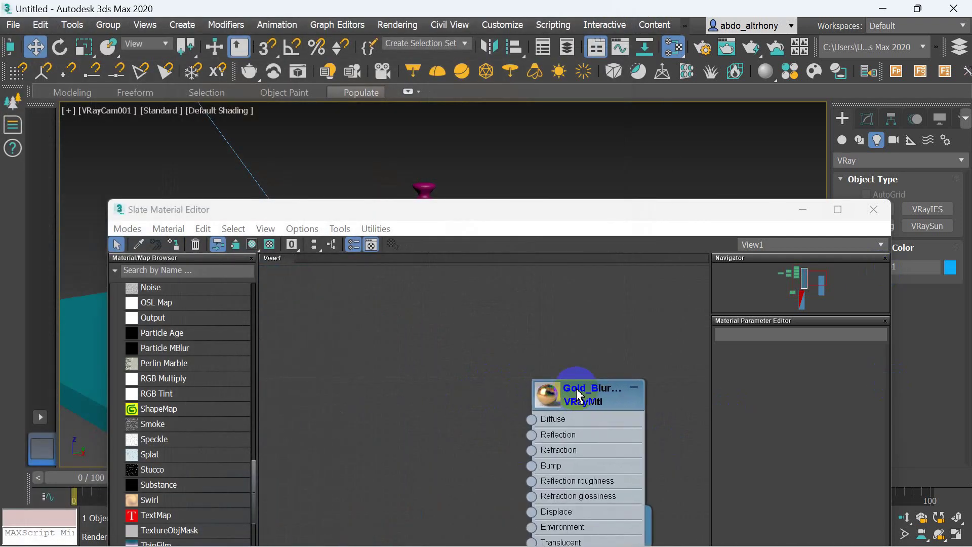
middle_drag(577, 395, 496, 337)
scroll(613, 375, down, 1)
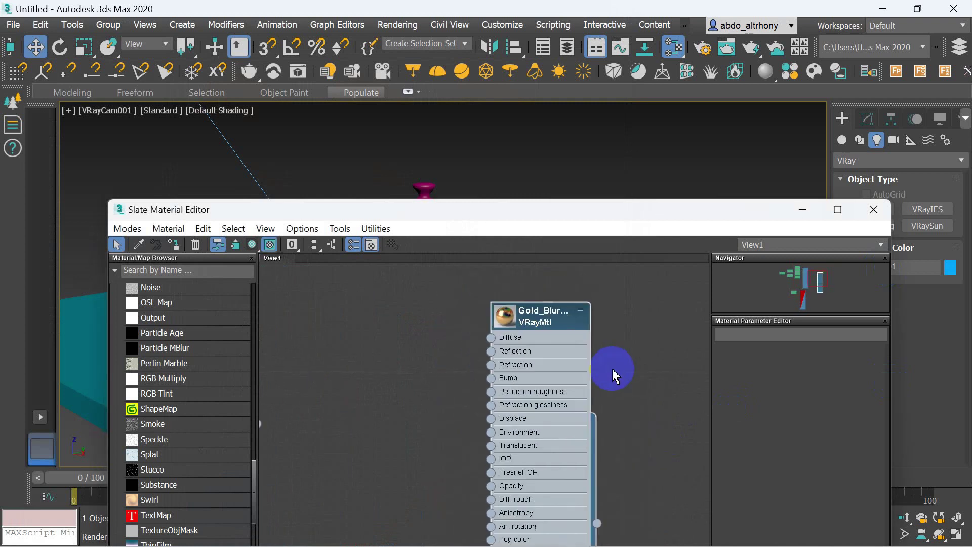
scroll(612, 375, down, 4)
scroll(613, 375, down, 2)
scroll(613, 374, down, 1)
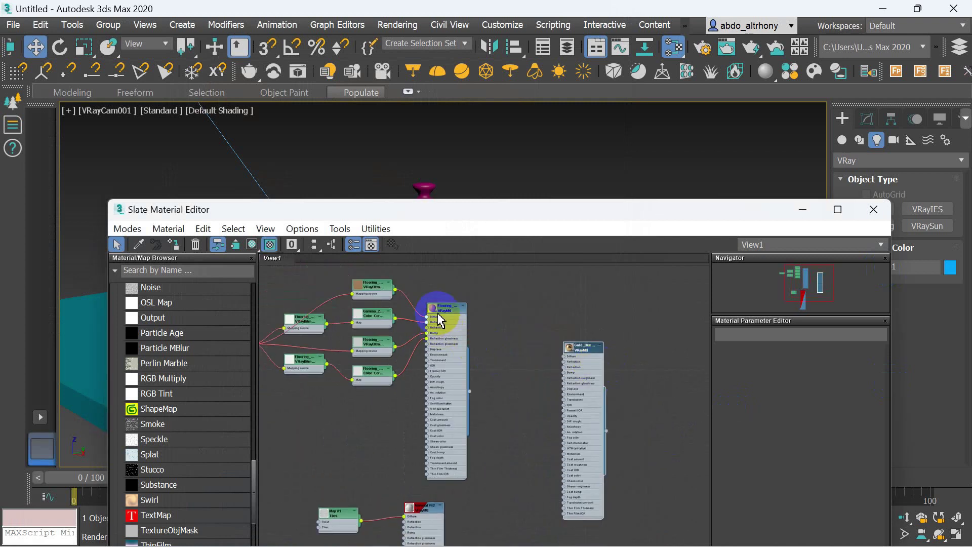
drag(439, 320, 399, 314)
scroll(167, 377, up, 5)
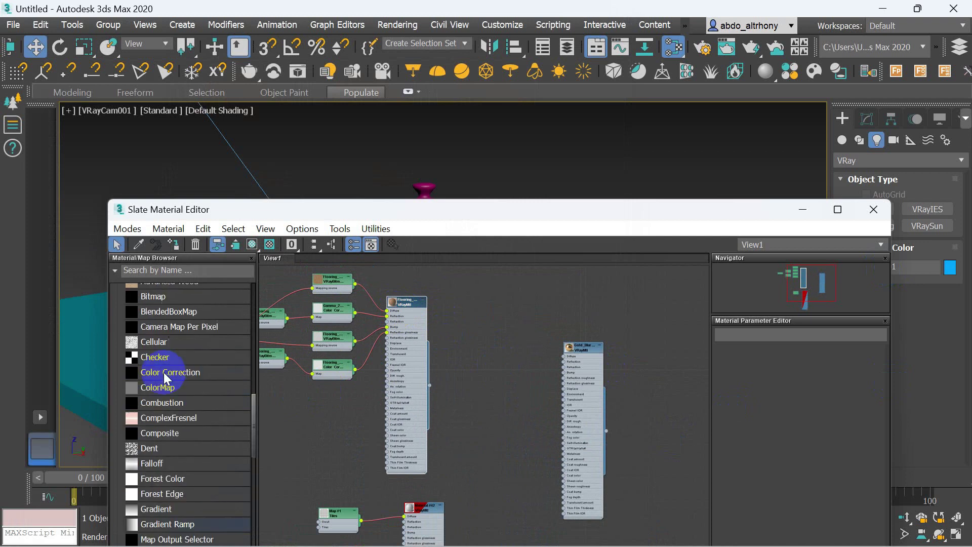
scroll(167, 377, up, 6)
scroll(136, 487, down, 2)
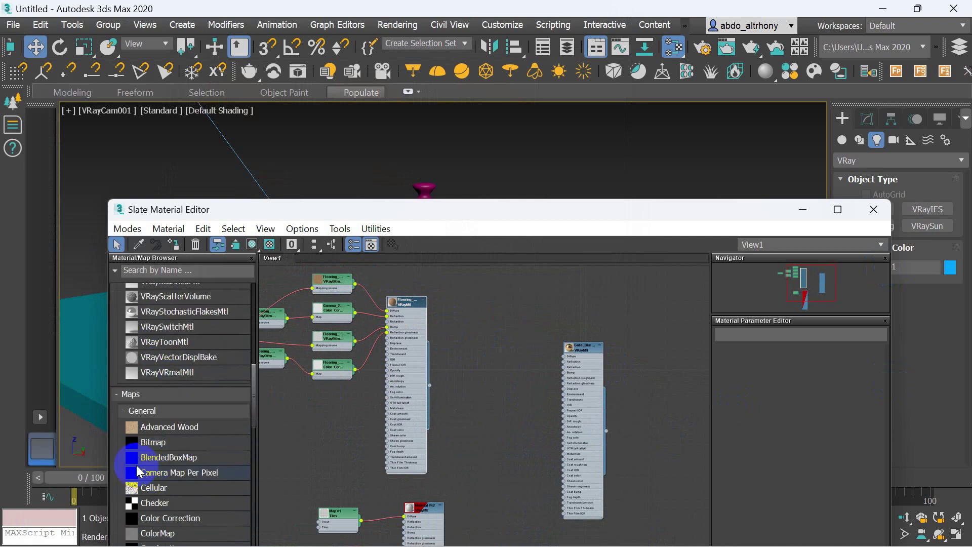
click(124, 410)
- Drag VRayBlendMtl into View1 as Material #43 and raise the editor window
scroll(159, 434, up, 3)
scroll(160, 433, up, 3)
scroll(177, 430, up, 2)
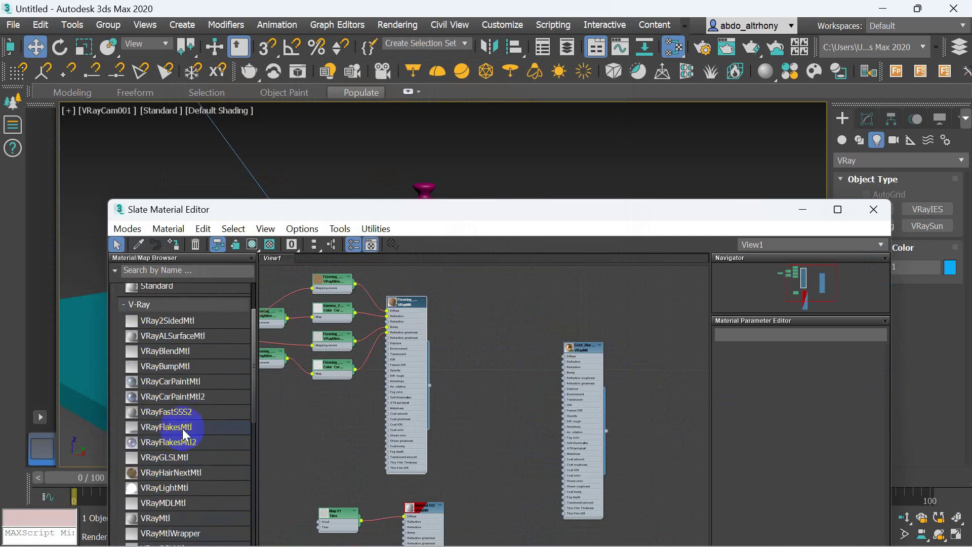
click(185, 351)
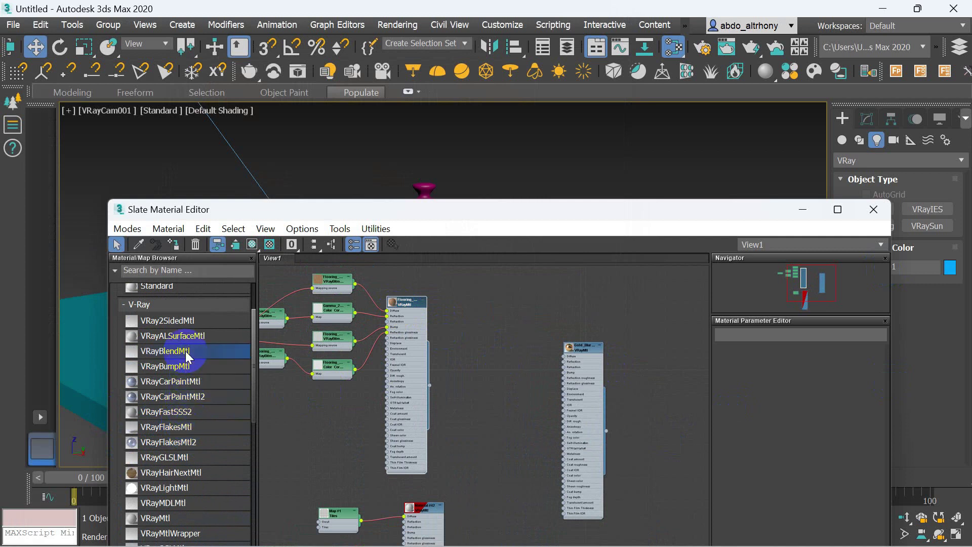
drag(186, 351, 504, 355)
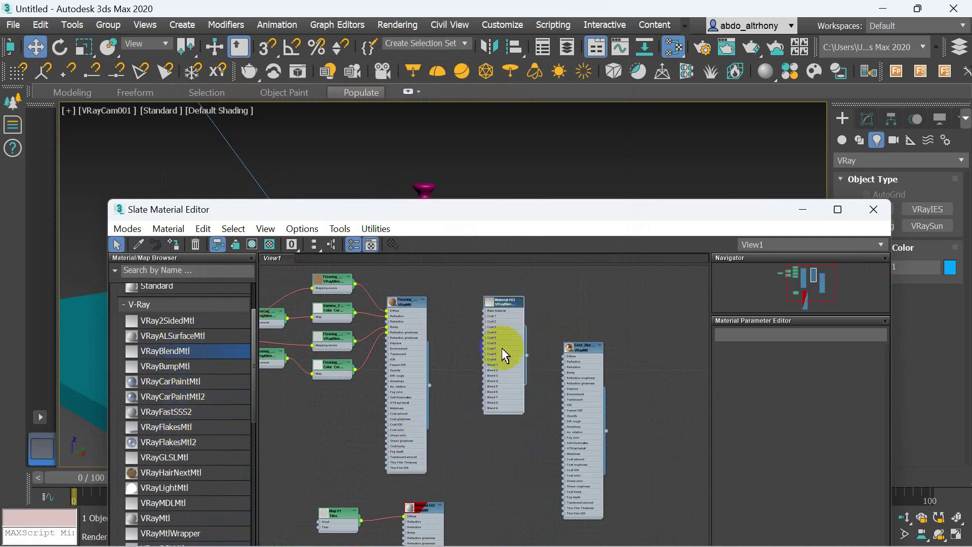
scroll(460, 380, up, 1)
scroll(496, 380, up, 2)
scroll(461, 426, down, 2)
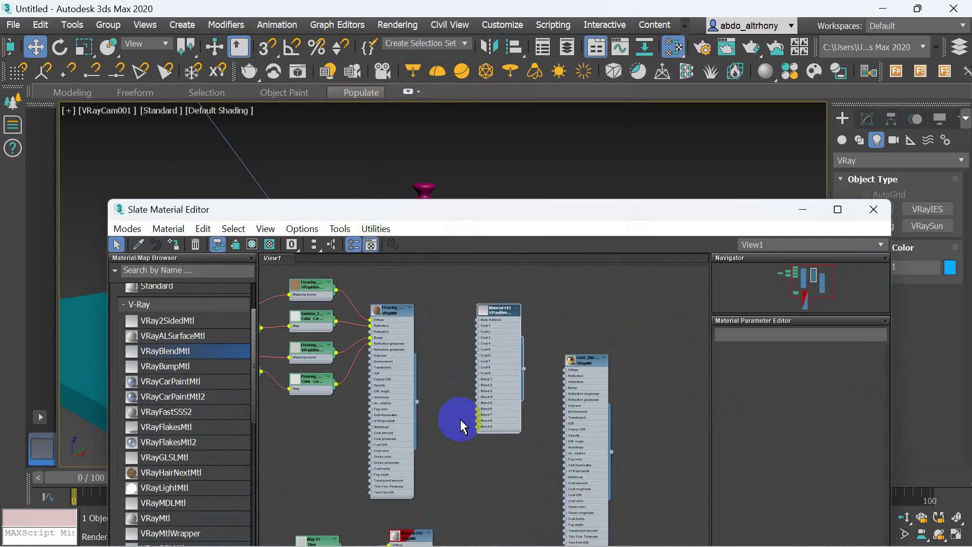
drag(581, 212, 492, 66)
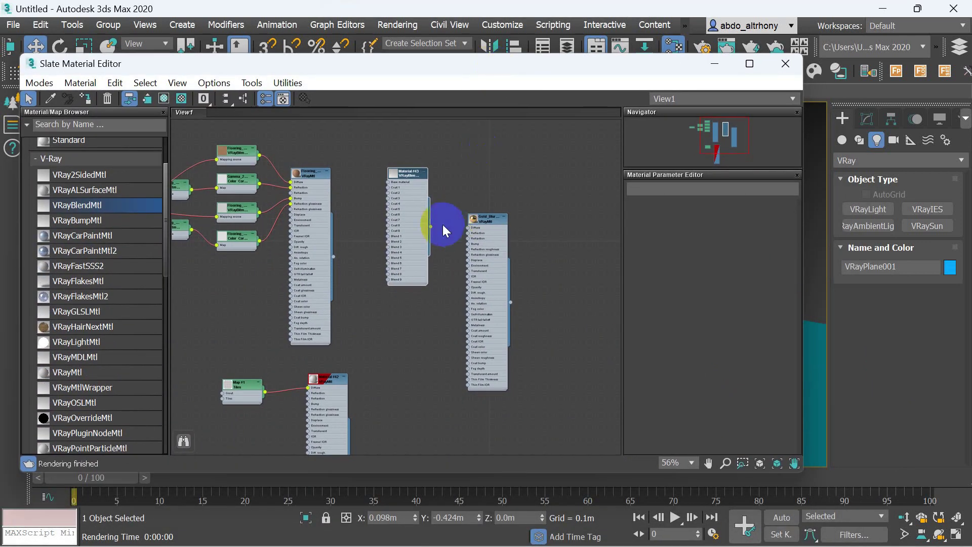
- Wire the Flooring VRayMtl output into Material #43's Base material slot
scroll(358, 235, up, 3)
scroll(417, 278, up, 3)
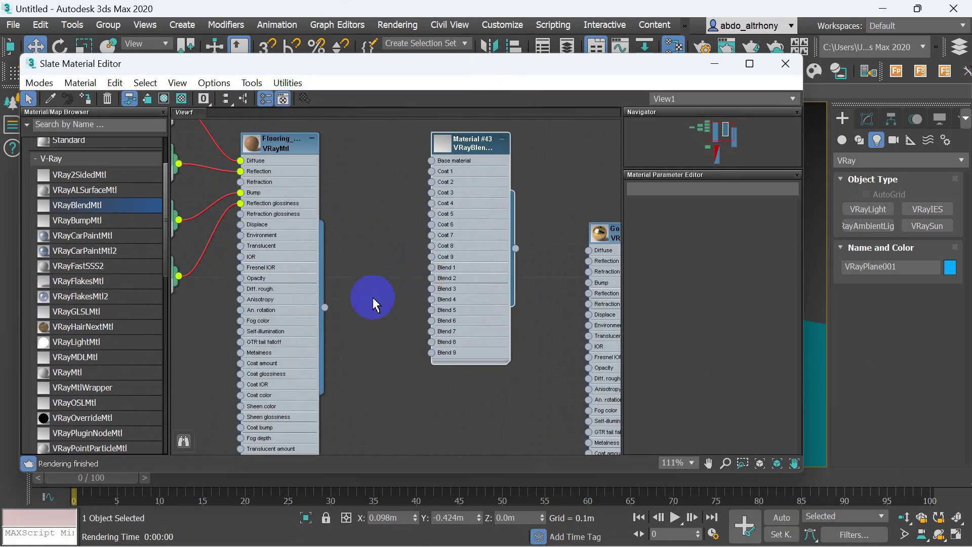
scroll(350, 325, down, 1)
drag(328, 310, 428, 178)
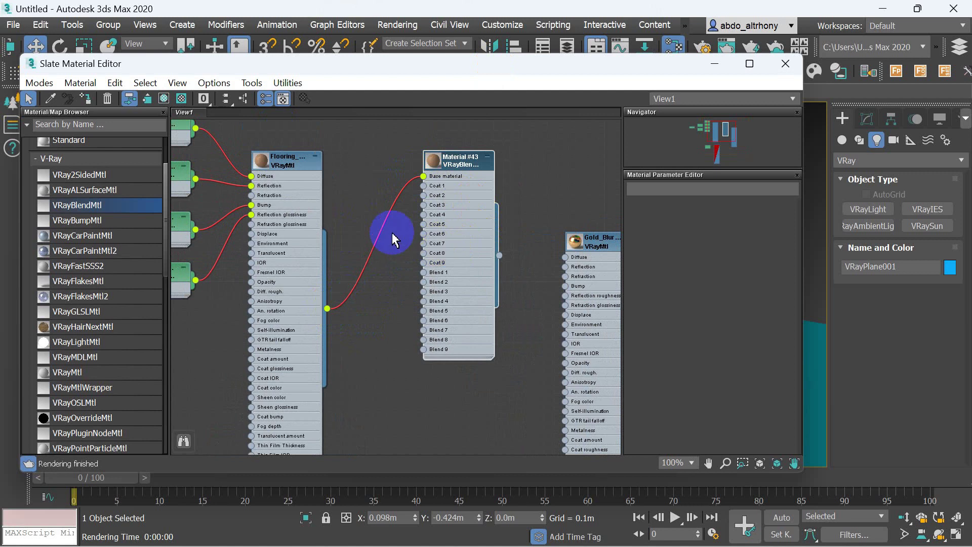
- Rearrange the Gold_Blurry and flooring nodes around Material #43
scroll(380, 241, up, 1)
middle_drag(486, 300, 461, 299)
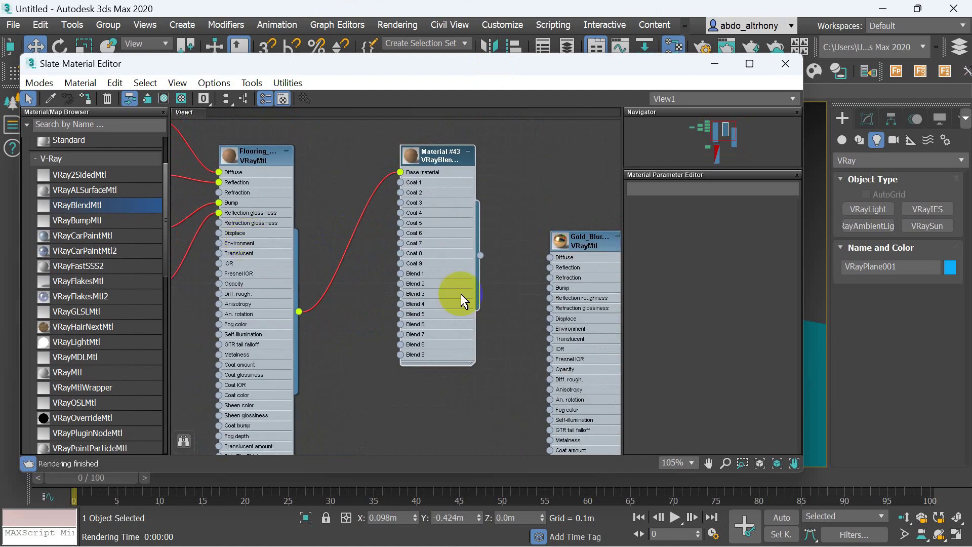
scroll(479, 312, down, 3)
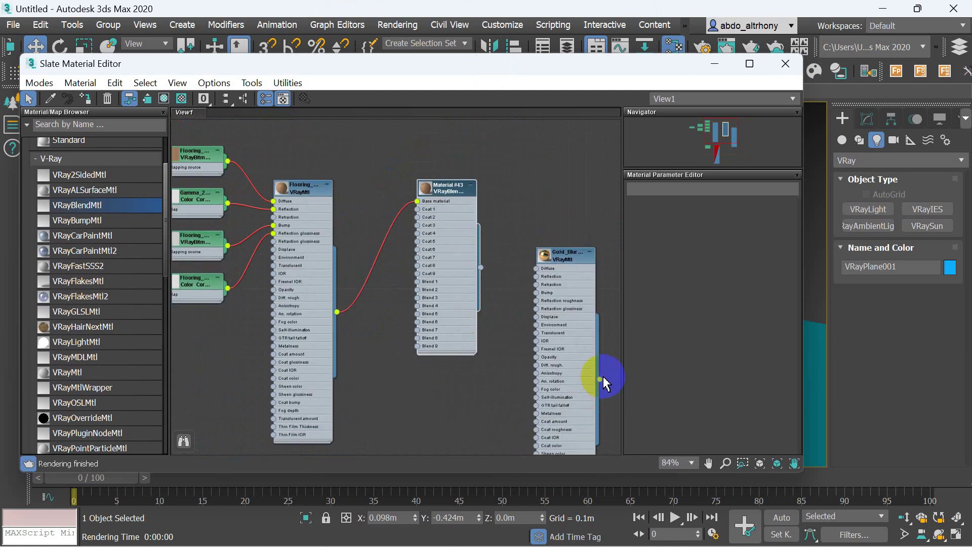
drag(568, 259, 376, 349)
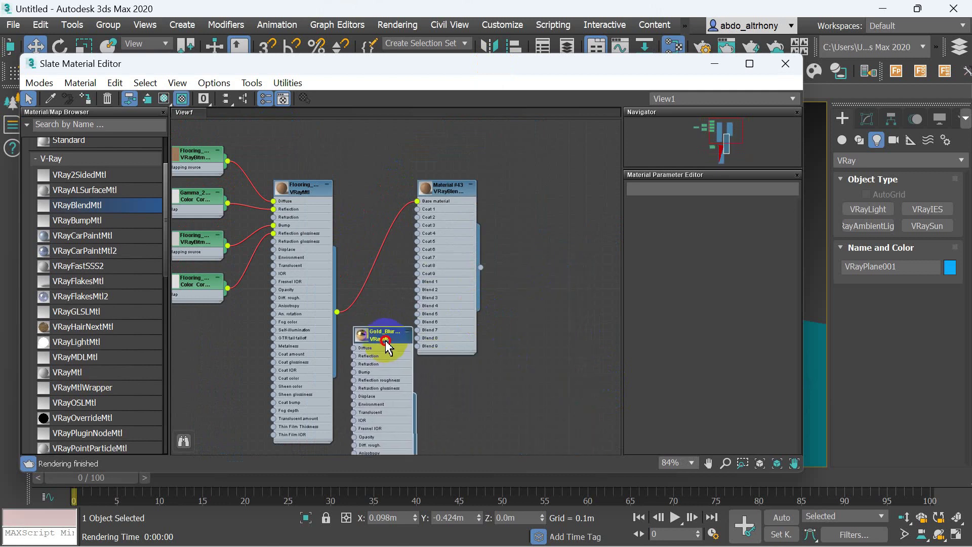
drag(303, 218, 251, 174)
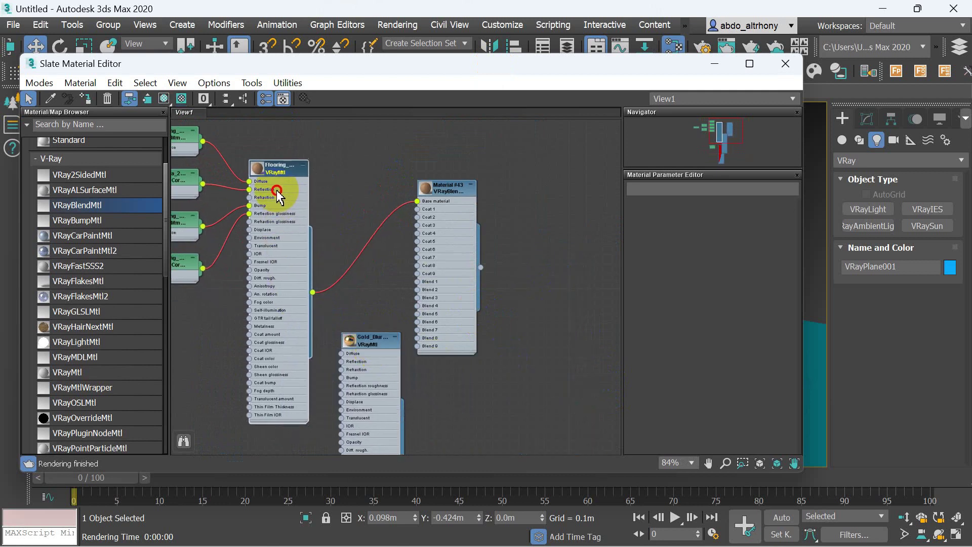
drag(363, 342, 348, 329)
scroll(397, 438, up, 2)
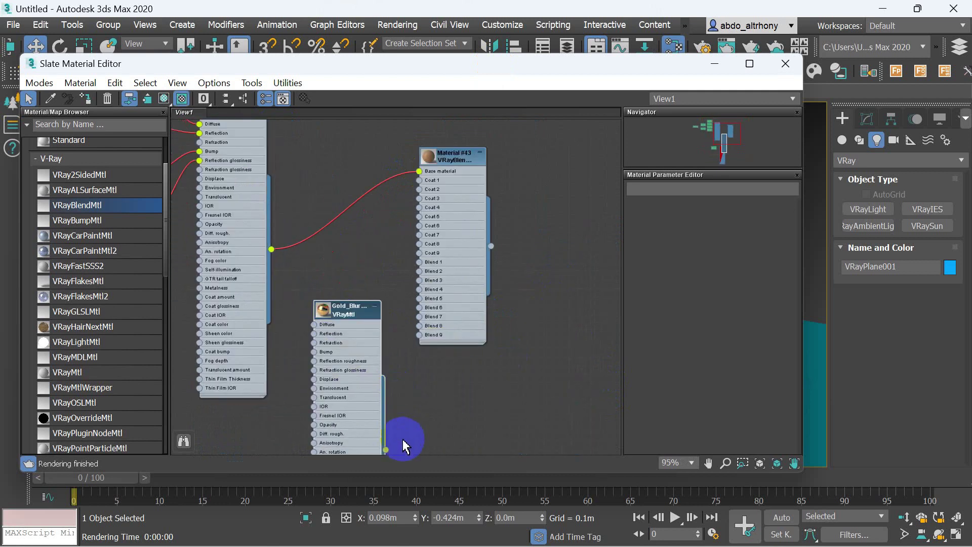
scroll(398, 440, up, 3)
- Connect Gold_Blurry to Material #43's Coat 1 and select the blend node
drag(368, 427, 422, 357)
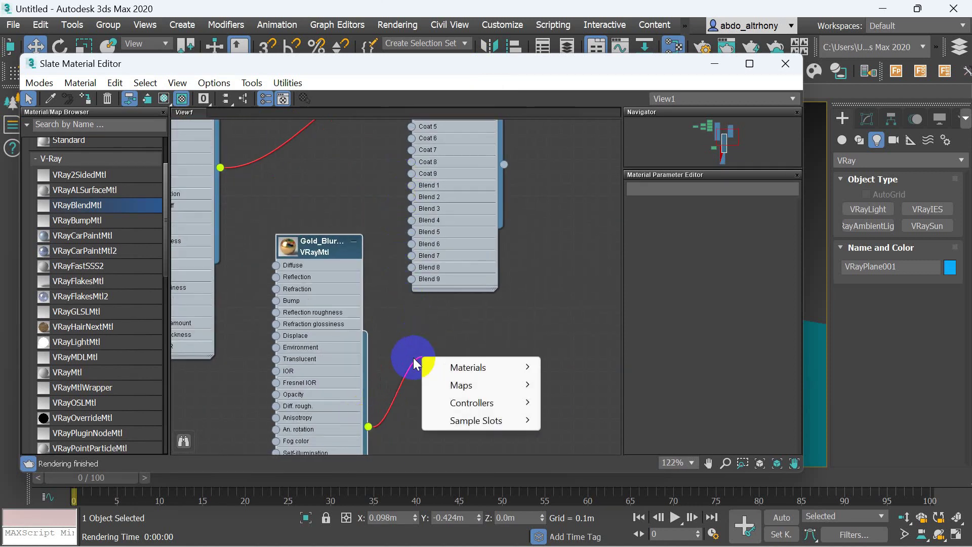
click(396, 365)
scroll(382, 357, down, 2)
scroll(380, 359, down, 2)
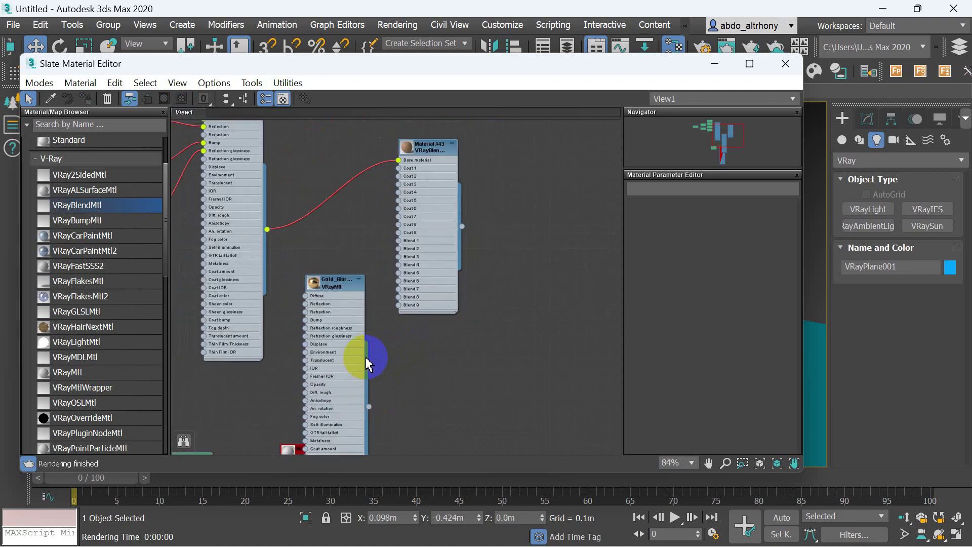
middle_drag(413, 159, 430, 184)
drag(368, 320, 342, 255)
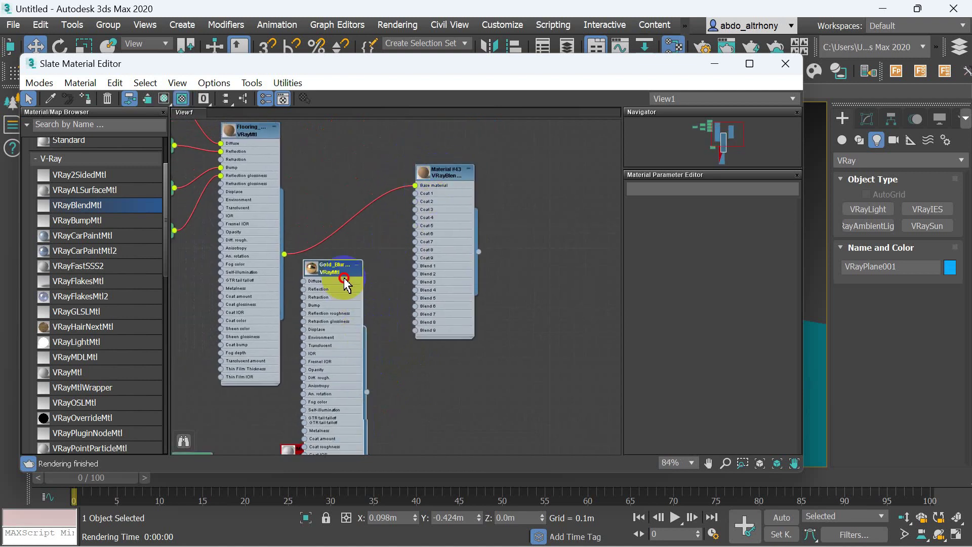
mouse_move(362, 366)
mouse_down()
mouse_move(390, 217)
mouse_move(413, 202)
mouse_up()
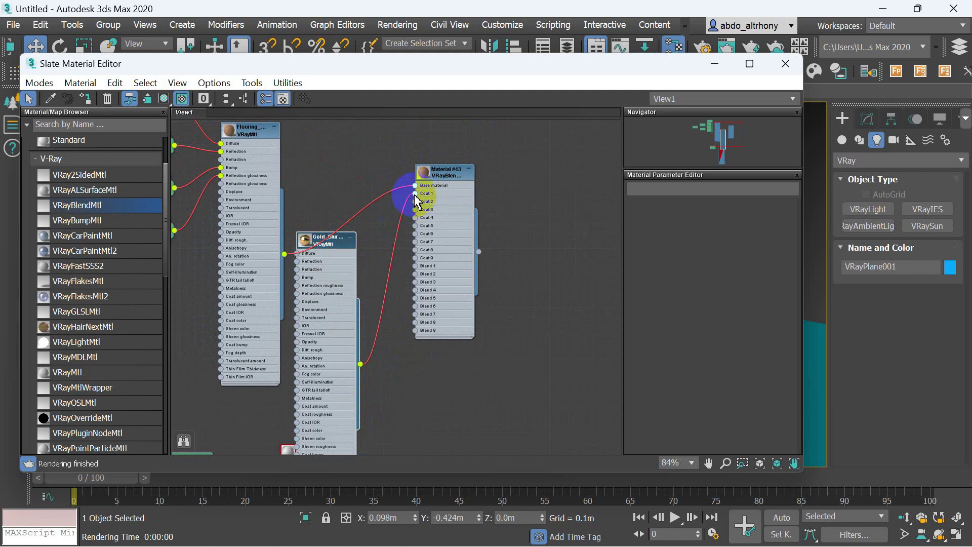
click(434, 171)
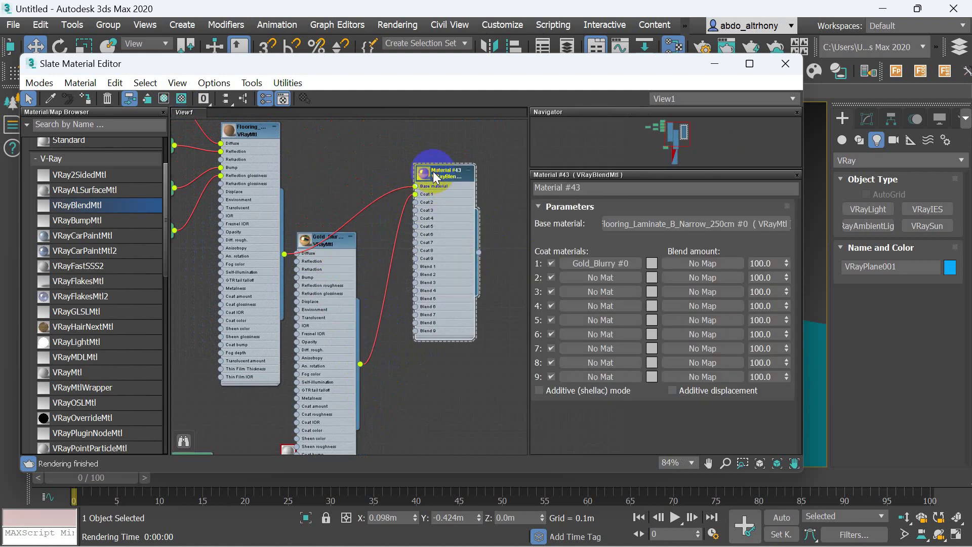
- Expand Material #43's preview sphere and select the slab Box001
double_click(429, 171)
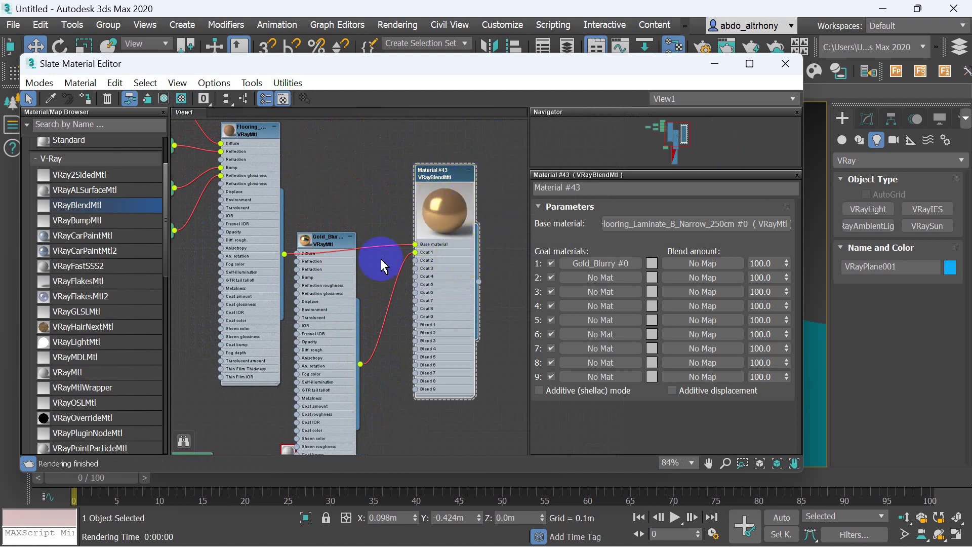
click(361, 277)
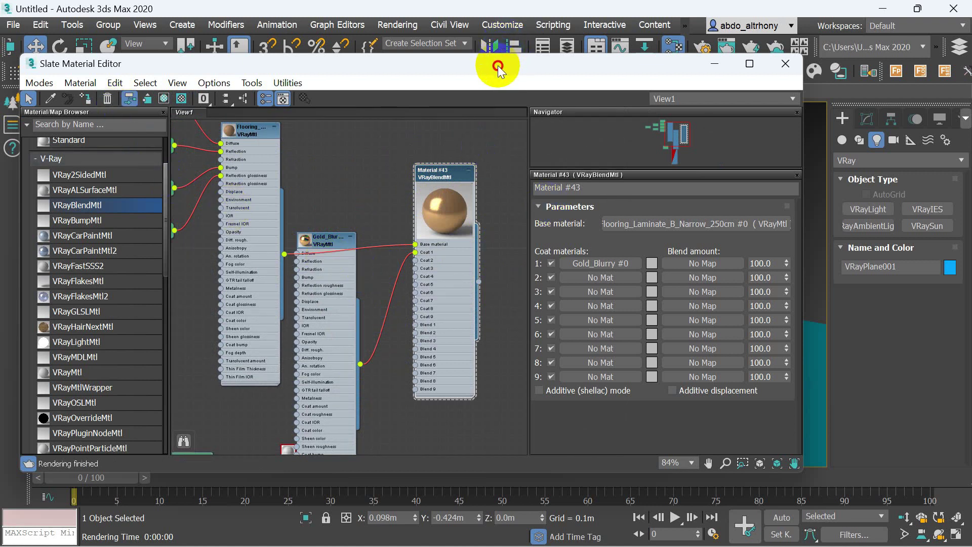
drag(499, 70, 242, 104)
click(673, 384)
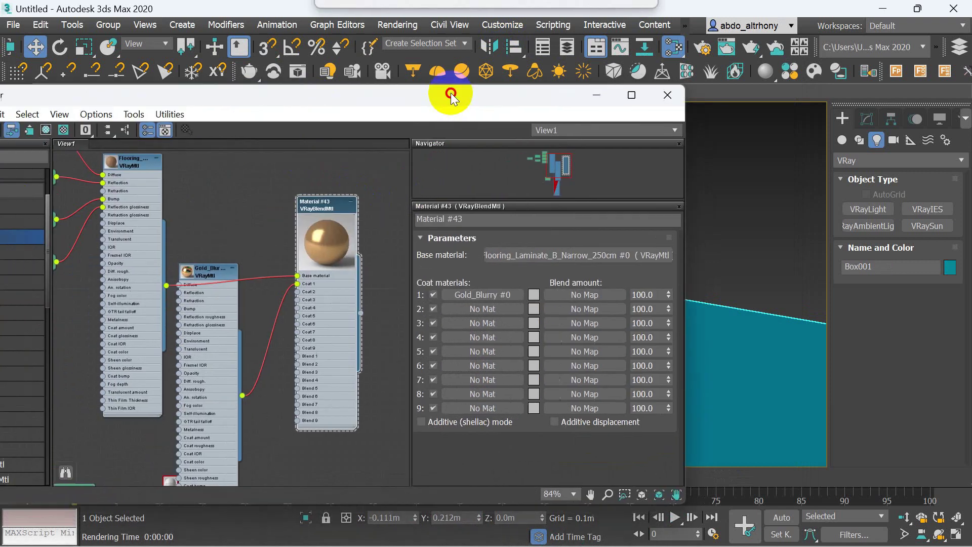
drag(315, 101, 393, 73)
click(303, 303)
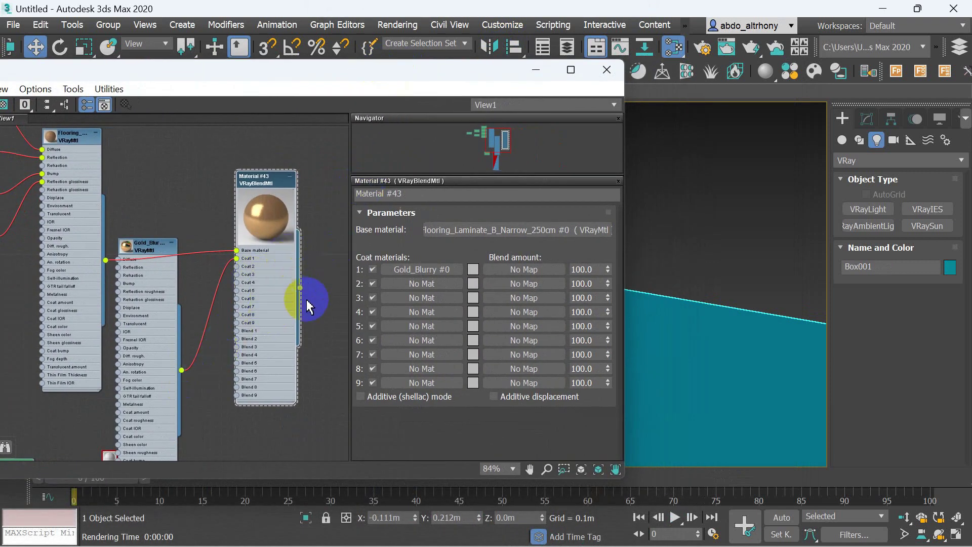
- Drag Material #43 onto Box001 and close the Slate Material Editor
drag(300, 293, 643, 364)
drag(707, 364, 707, 365)
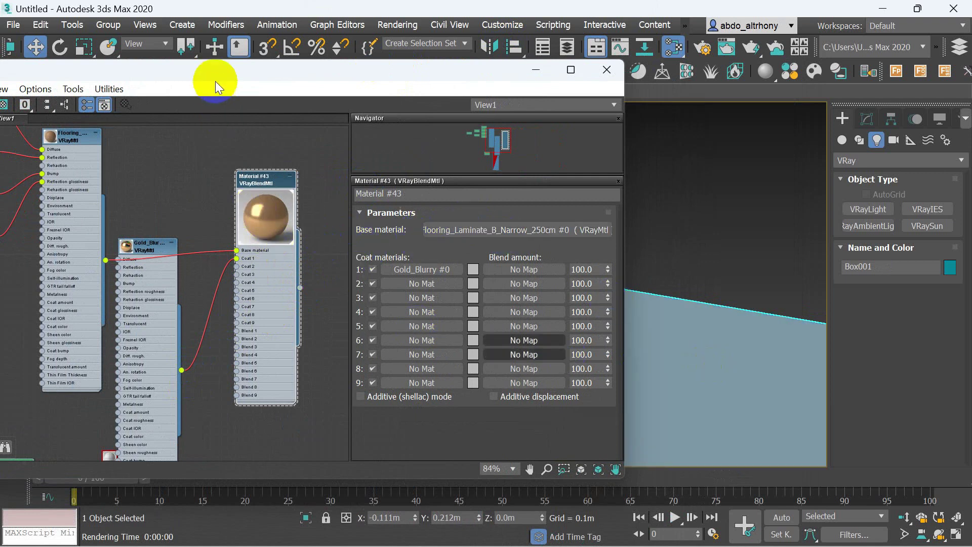
drag(215, 81, 306, 89)
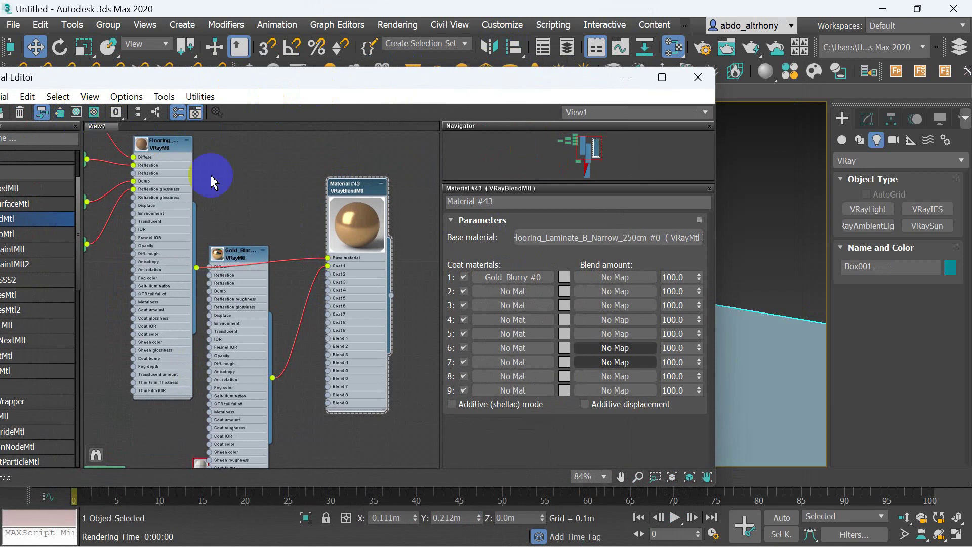
click(698, 77)
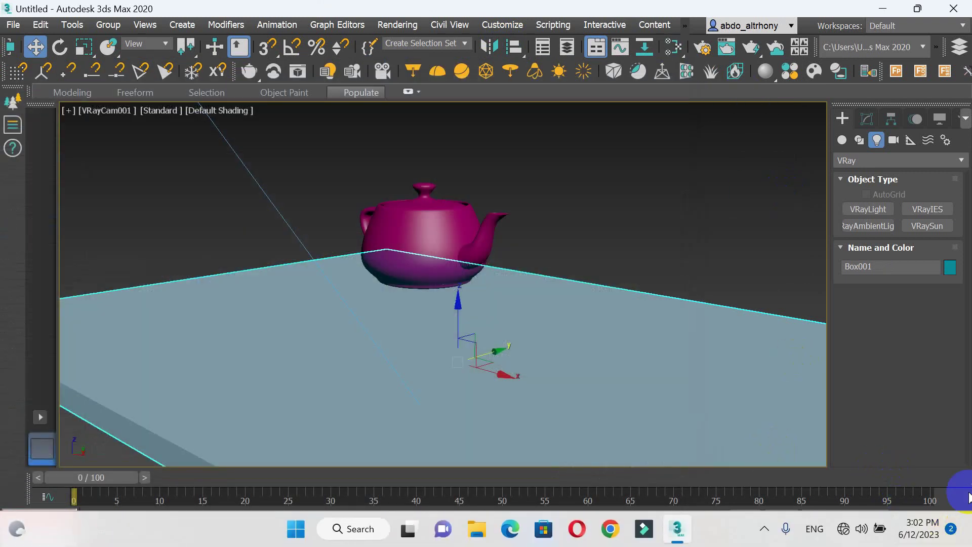
- Render the camera view from Render Setup, review the frame buffer, then close both windows
click(711, 50)
click(682, 133)
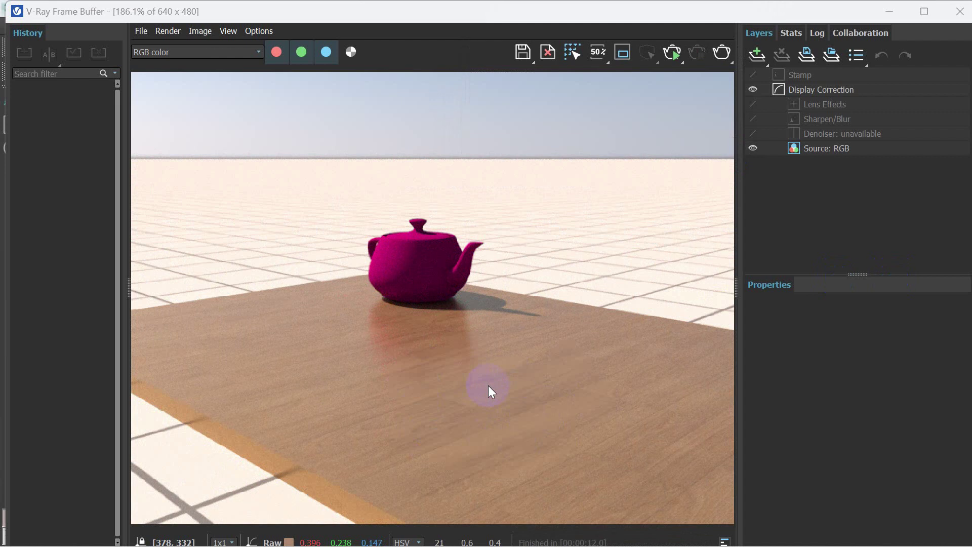
click(959, 13)
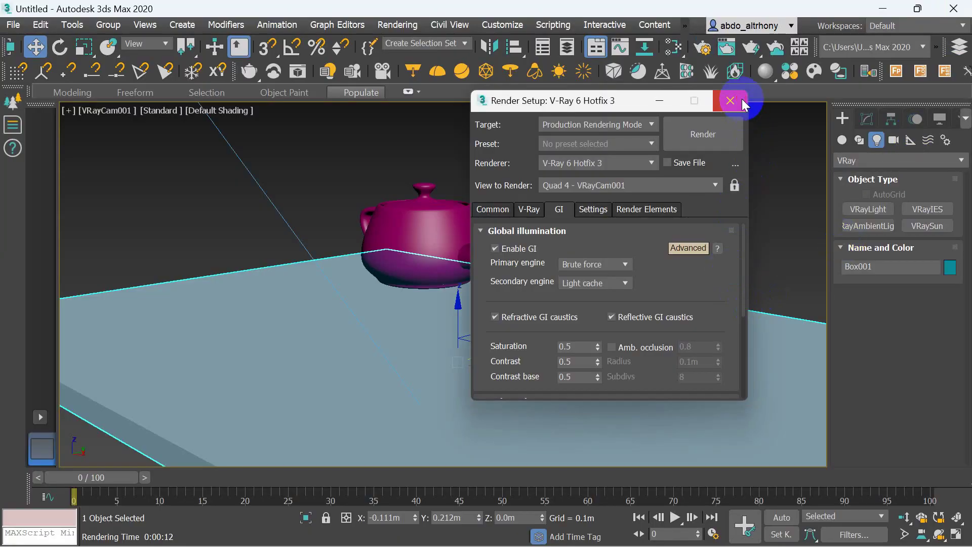
click(730, 101)
- Set Material #43's Coat 1 blend colour to black (0,0,0) and close the editor
click(674, 48)
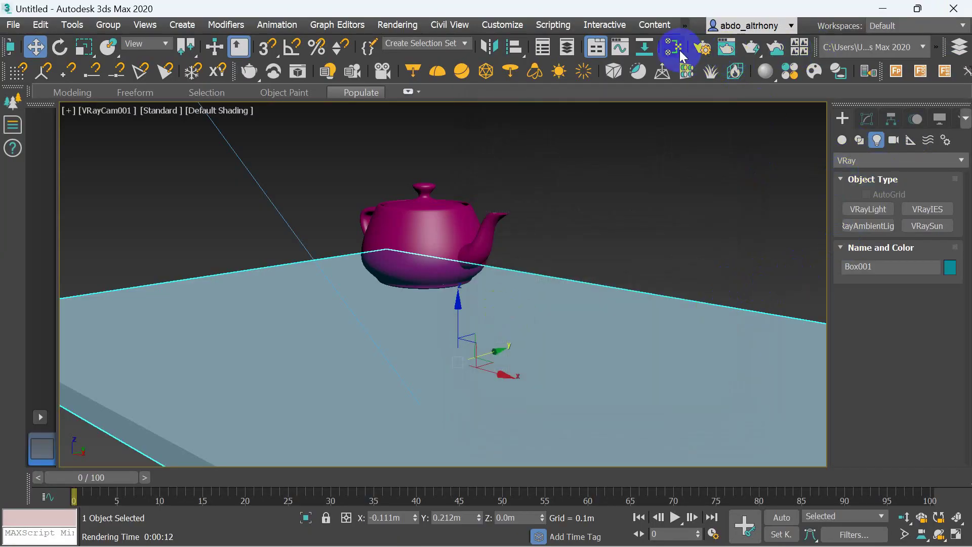
drag(591, 278, 564, 281)
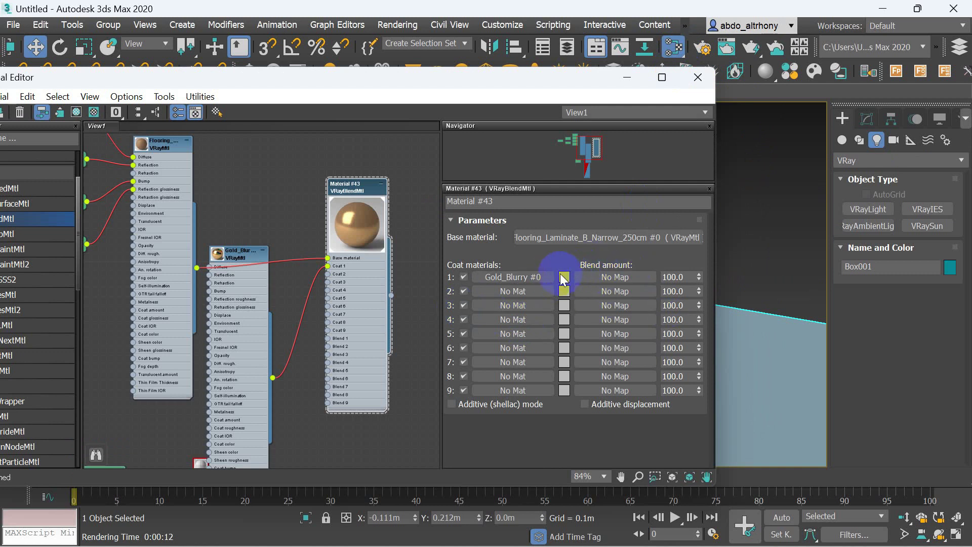
click(564, 278)
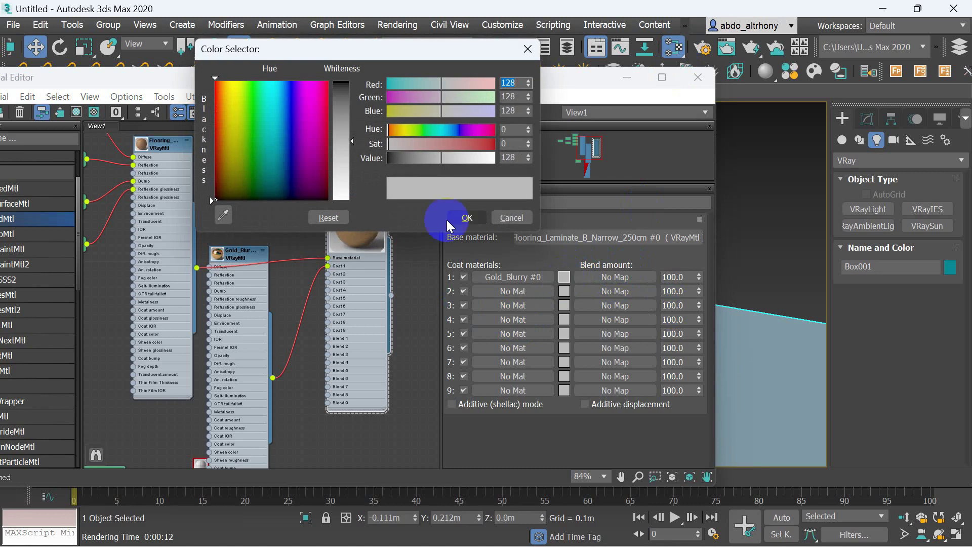
click(339, 85)
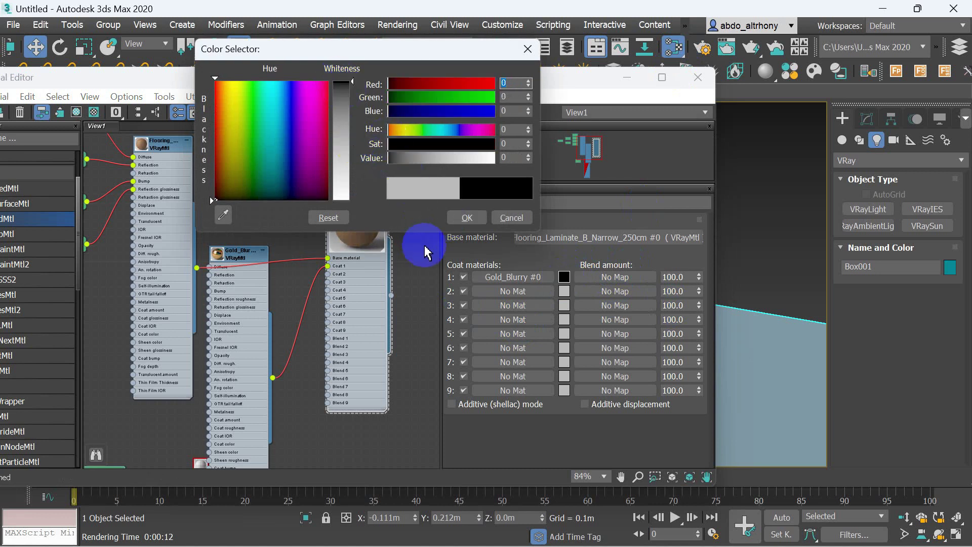
click(465, 217)
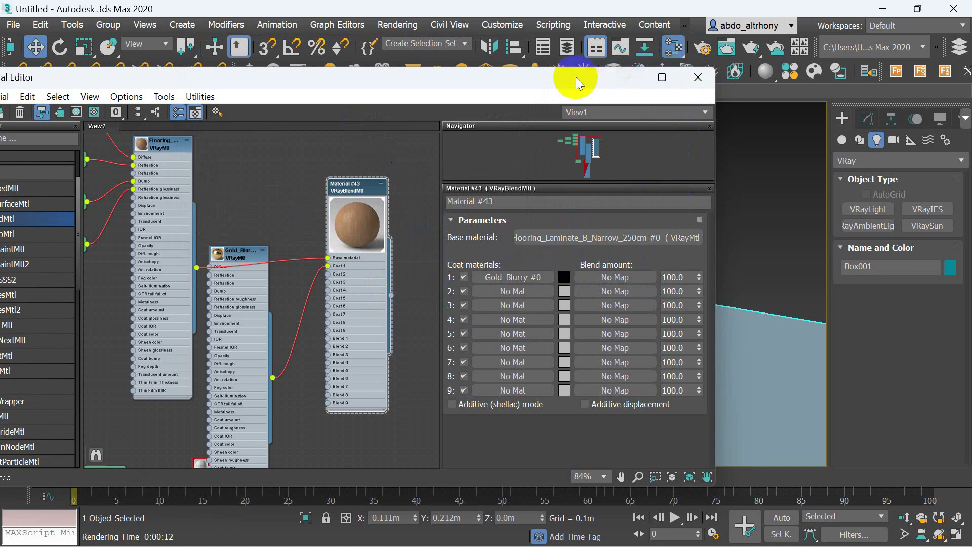
drag(576, 77, 529, 74)
click(650, 77)
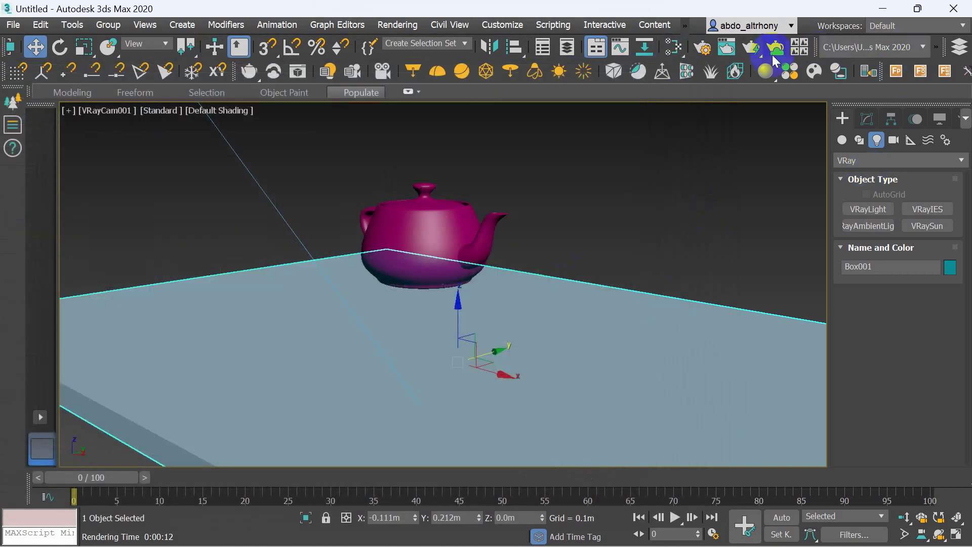
- Re-render the camera view to check the plain wooden slab, then close the render windows
click(708, 54)
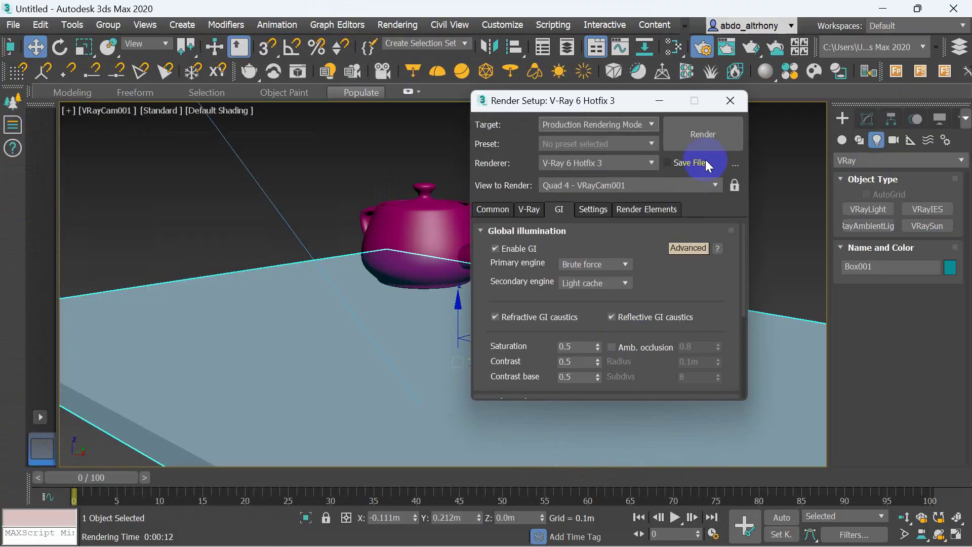
click(712, 142)
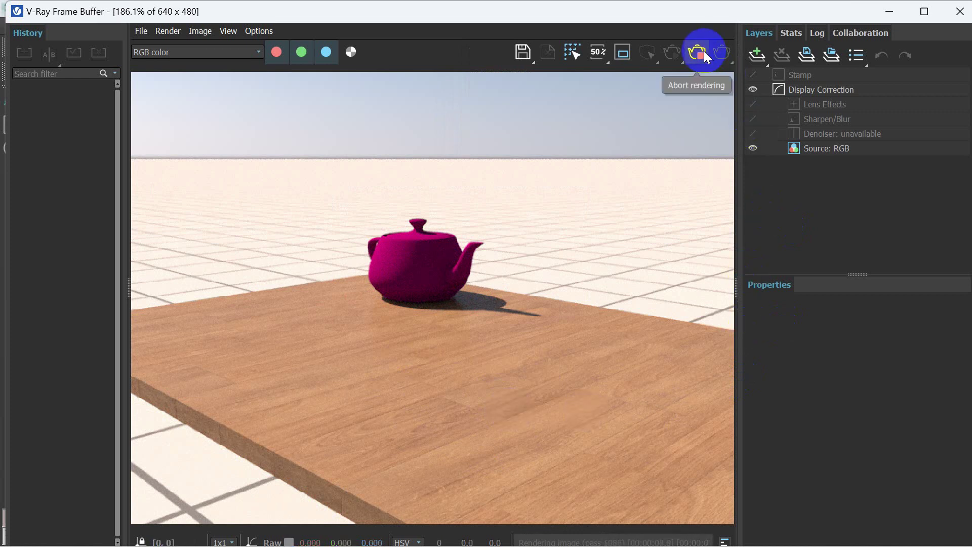
click(960, 11)
click(731, 101)
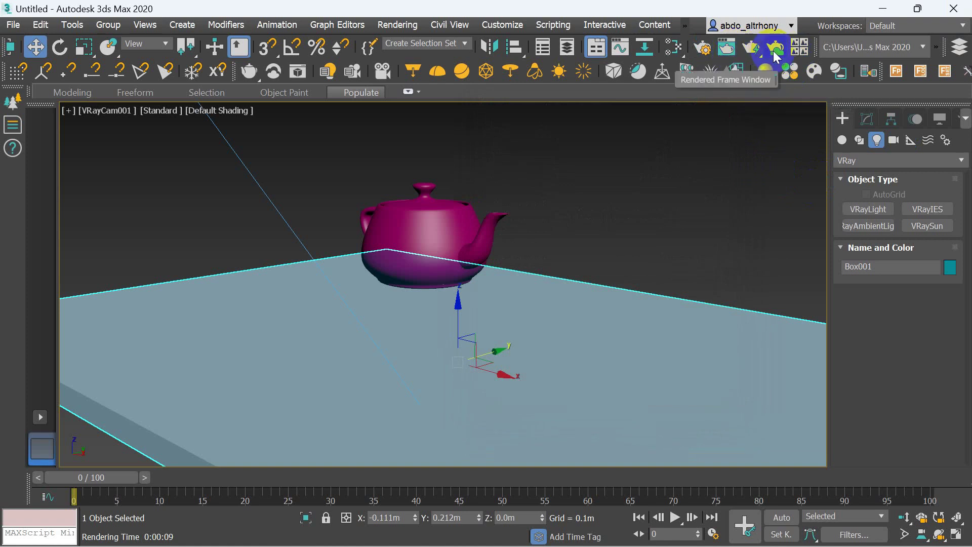
- Change Coat 1's blend colour to white, close the editor, and re-render with Shift+Q
click(673, 47)
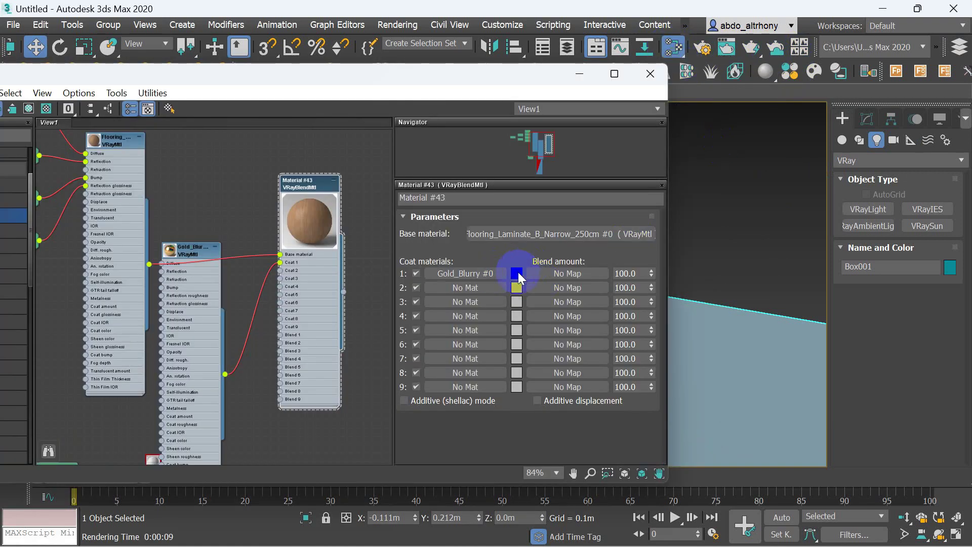
click(516, 273)
click(356, 82)
drag(356, 82, 355, 198)
click(467, 217)
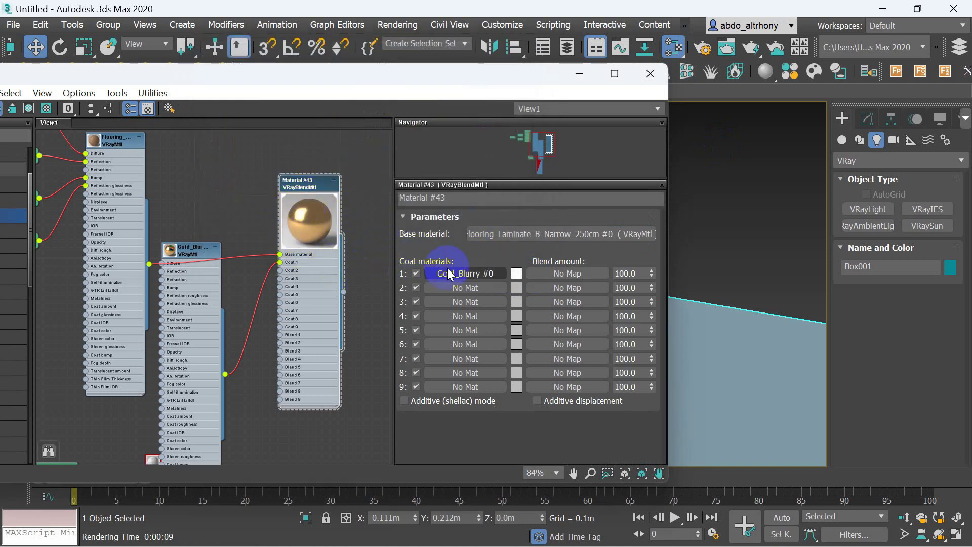
click(650, 74)
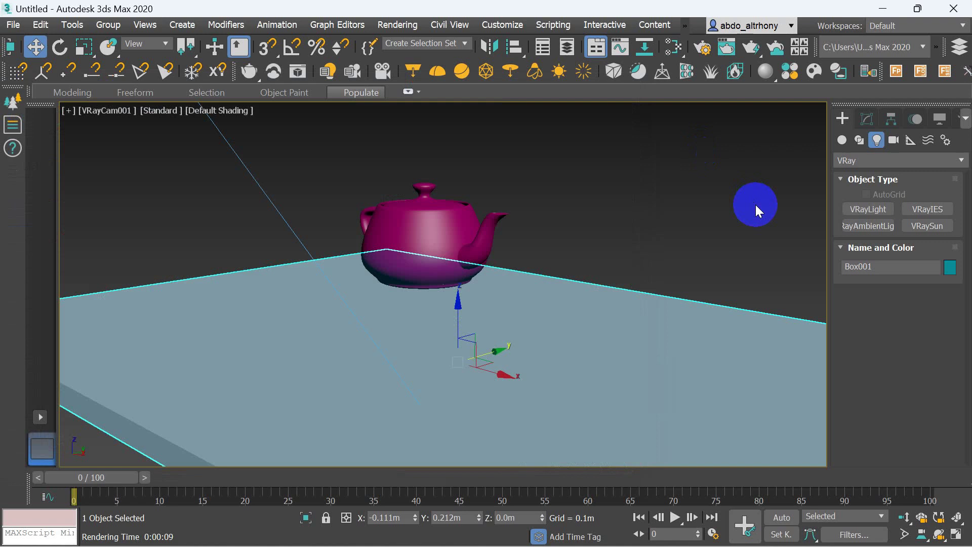
key(shift+q)
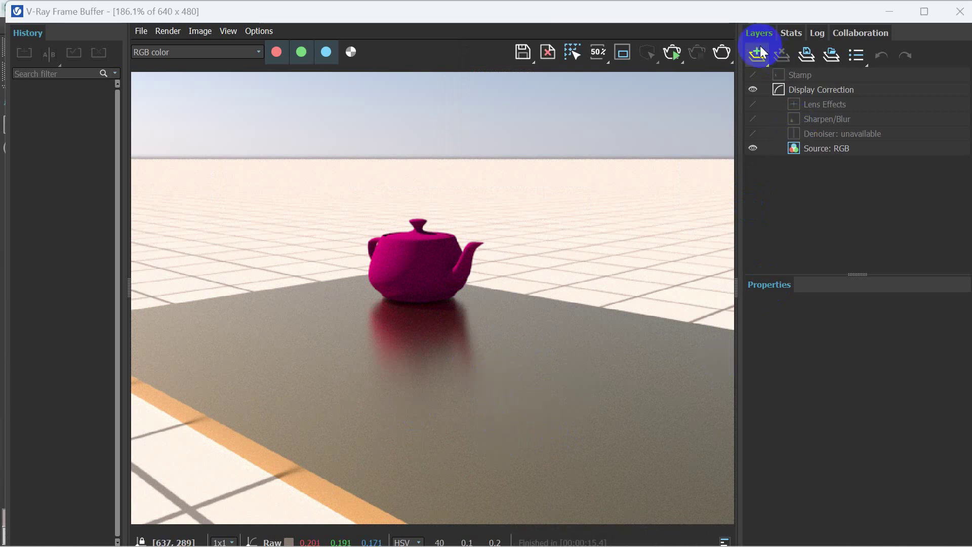
click(965, 9)
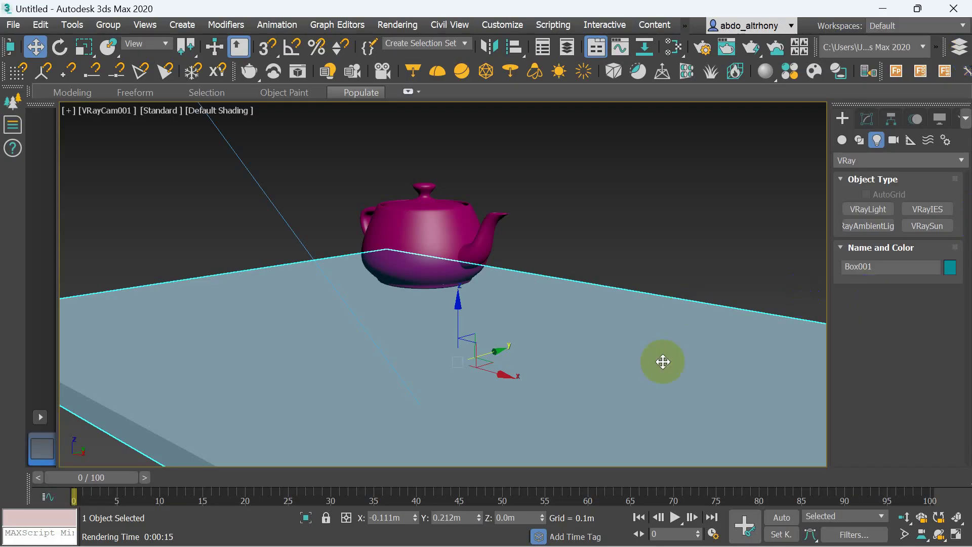
- Assign a General > Bitmap map to Material #43's Coat 1 blend amount slot
click(674, 47)
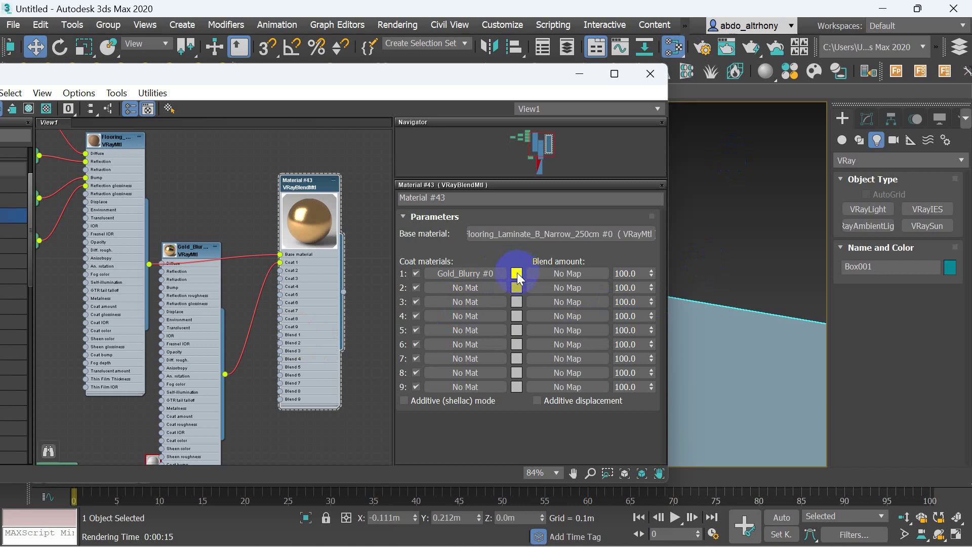
click(540, 273)
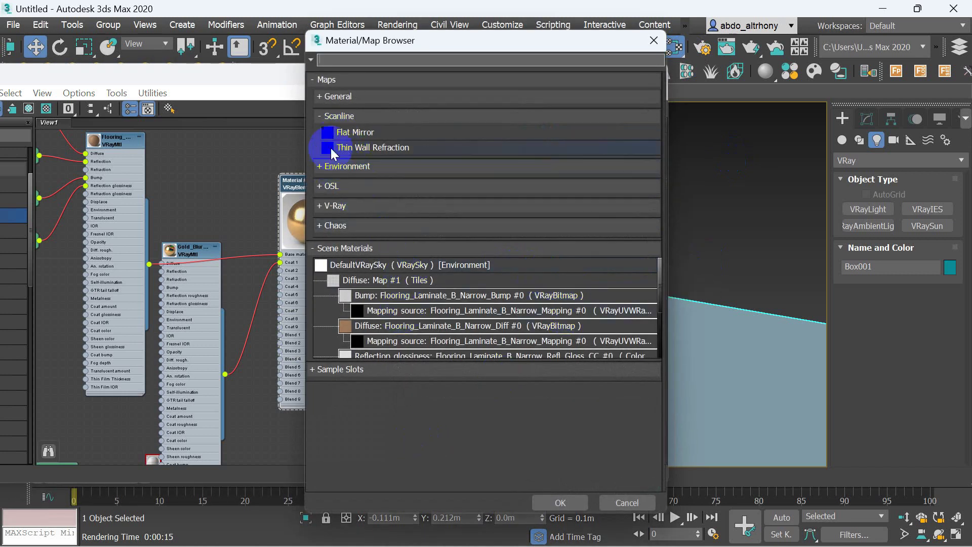
click(325, 96)
double_click(352, 130)
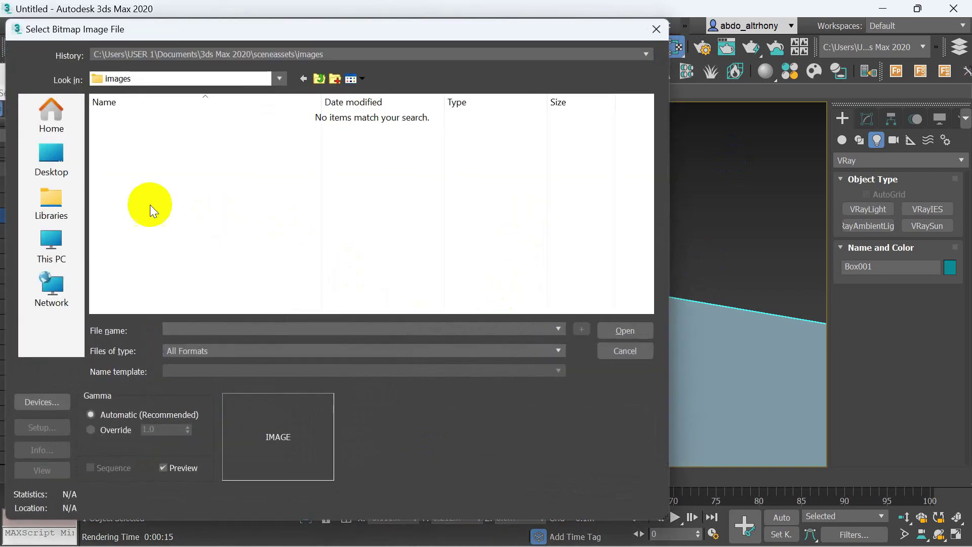
- Load the 1-60 image from Desktop > ابيض واسود as the bitmap
click(56, 169)
scroll(314, 250, down, 5)
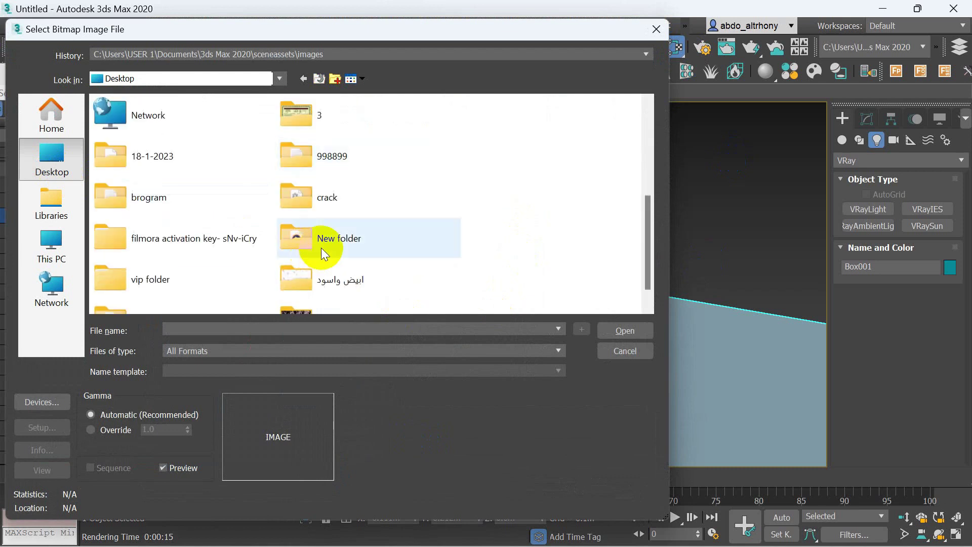
scroll(321, 247, down, 1)
double_click(311, 251)
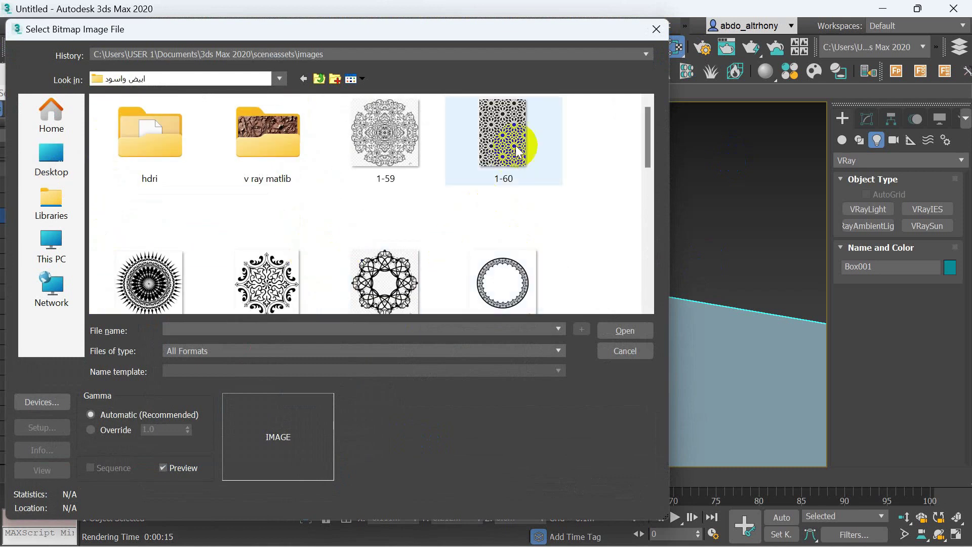
scroll(561, 202, down, 1)
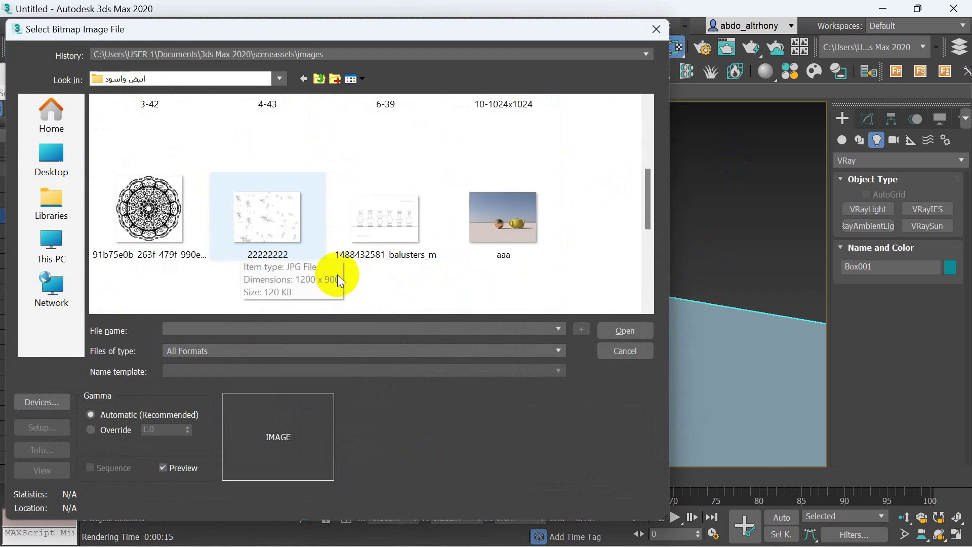
scroll(179, 260, up, 1)
scroll(178, 259, up, 1)
click(396, 146)
click(508, 165)
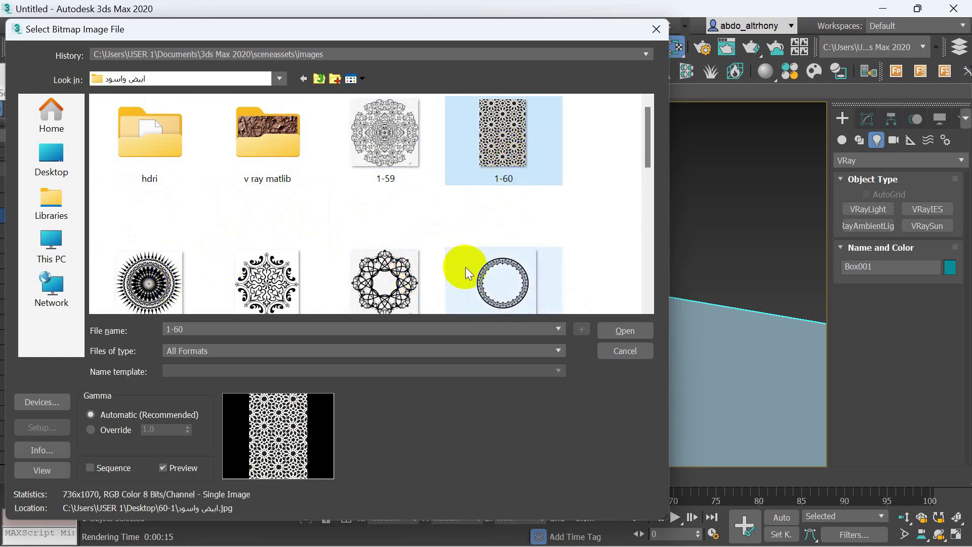
click(501, 137)
click(622, 329)
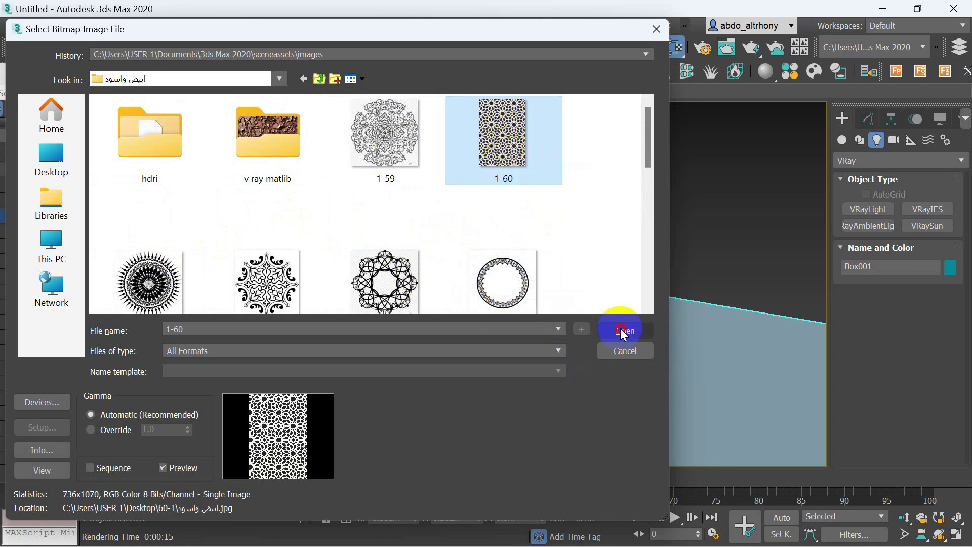
- Inspect Material #43's gold lattice over wood in an enlarged preview window, then close it
click(451, 360)
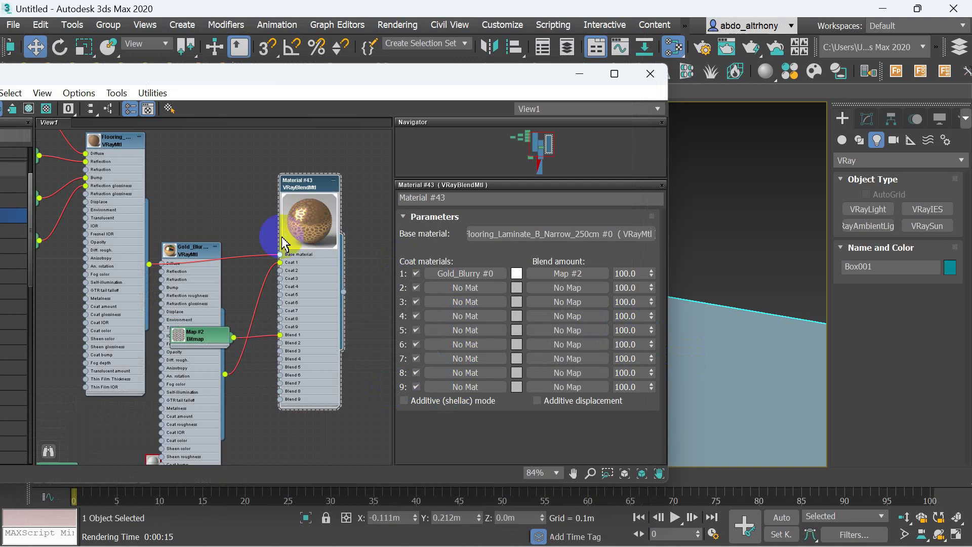
double_click(306, 229)
double_click(292, 184)
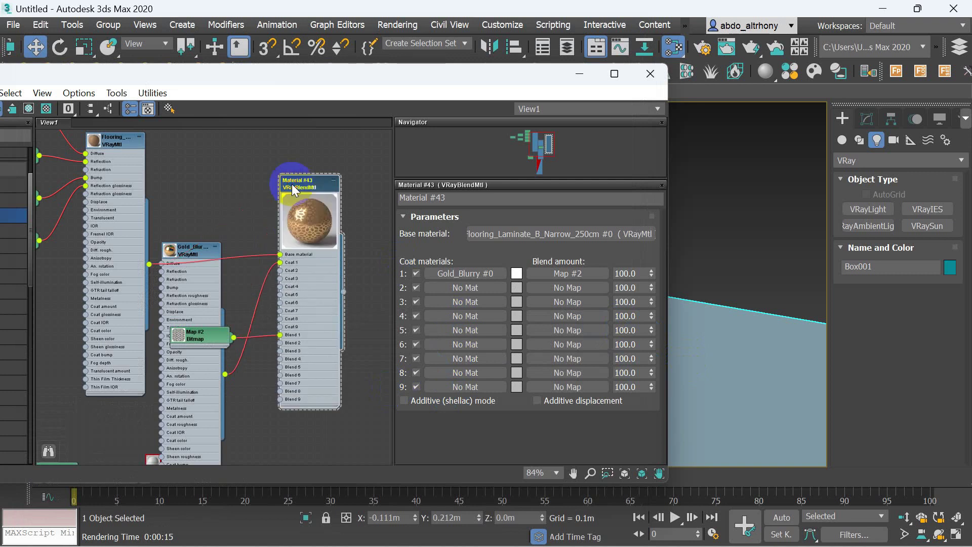
right_click(310, 178)
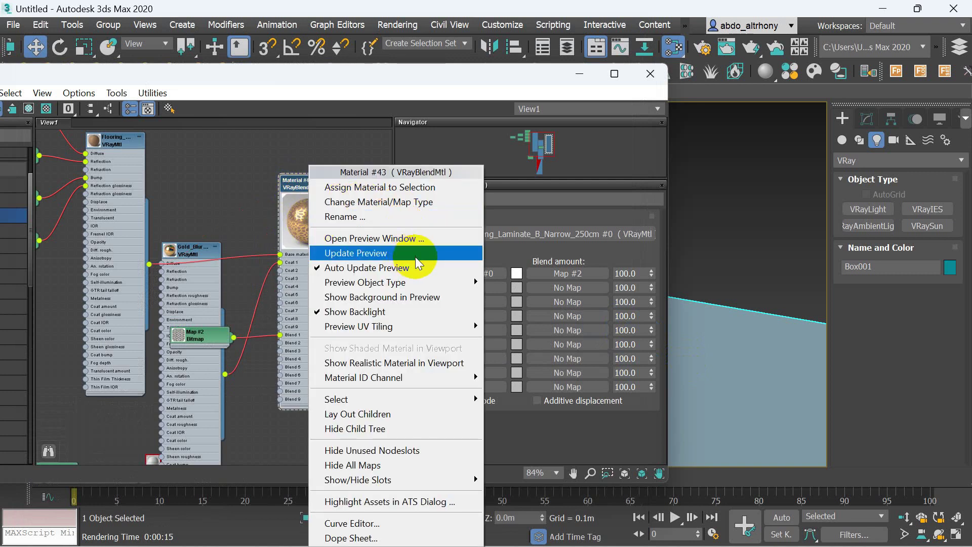
click(405, 238)
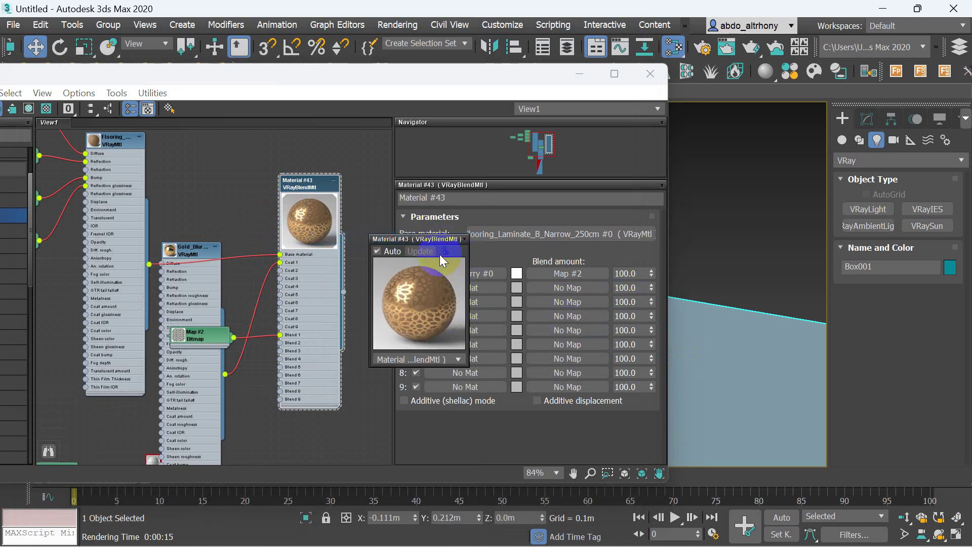
drag(370, 234, 363, 80)
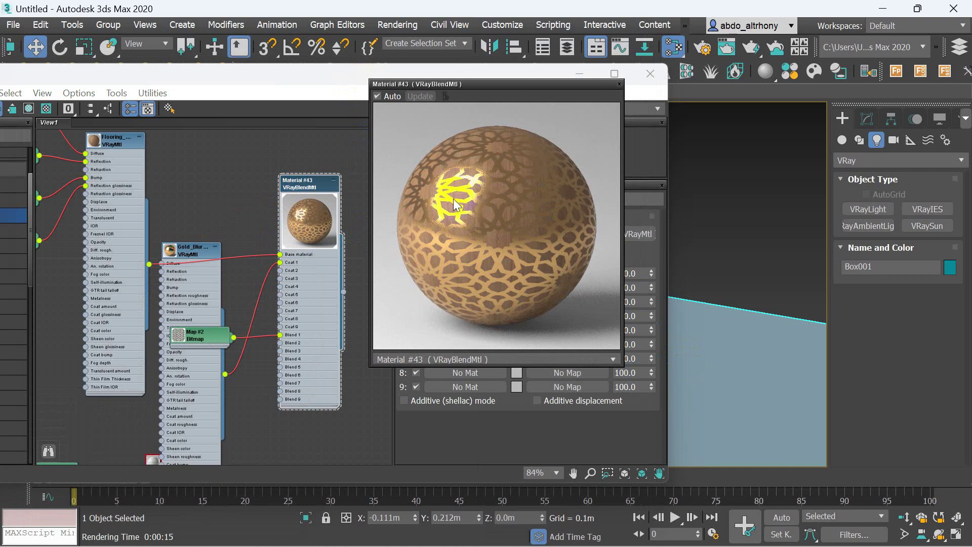
drag(454, 209, 462, 213)
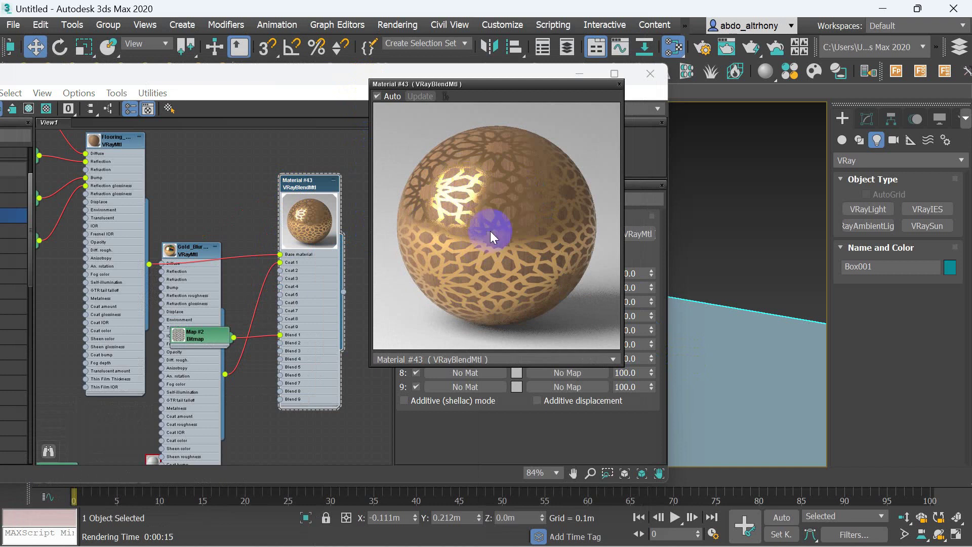
click(619, 85)
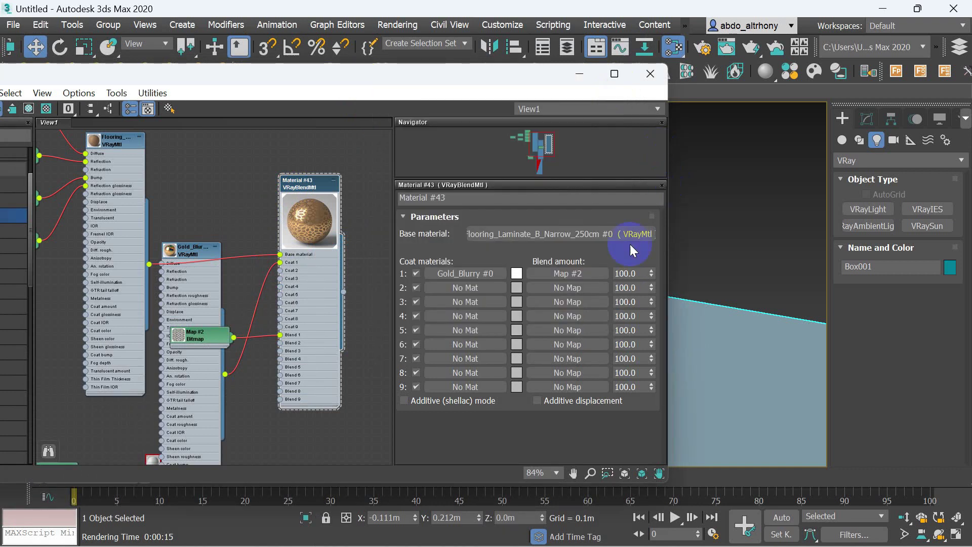
- Close the editor and render the camera view to see the lattice pattern on the slab
click(652, 74)
click(702, 47)
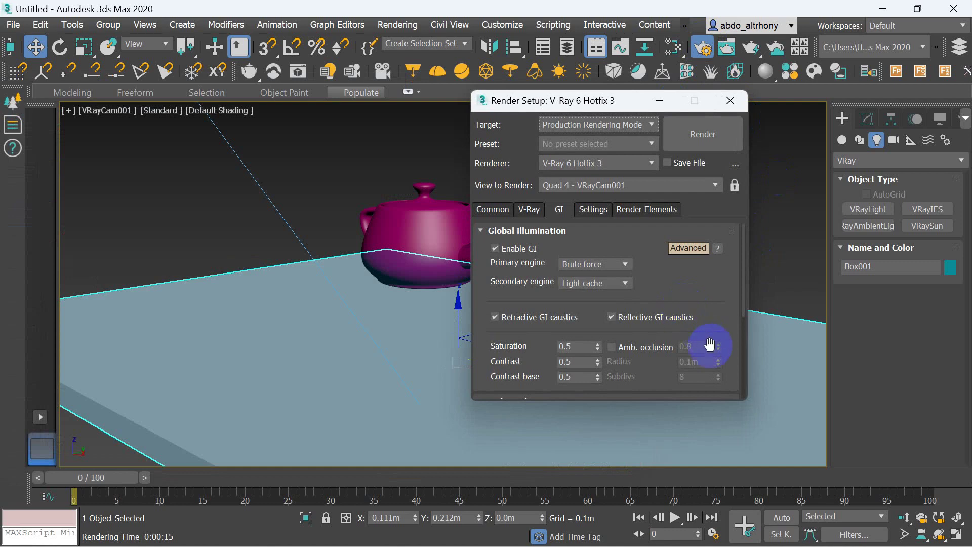
click(698, 138)
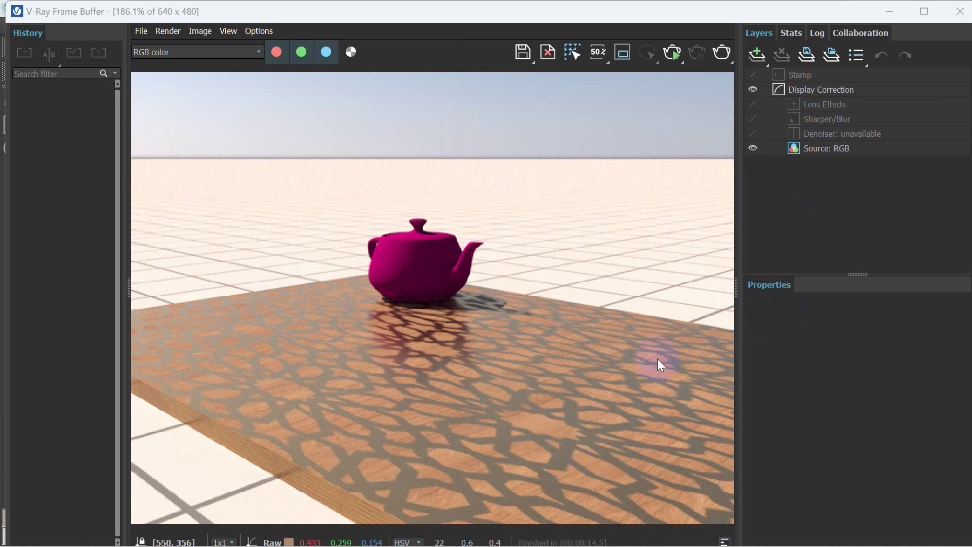
click(960, 7)
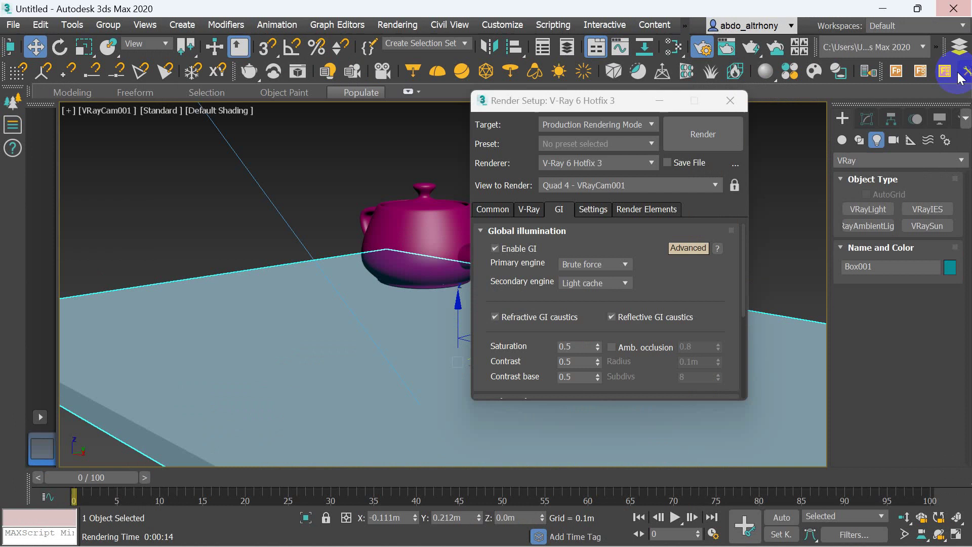
- Close the render settings and add a UVW Map modifier to the Box001 slab
click(726, 108)
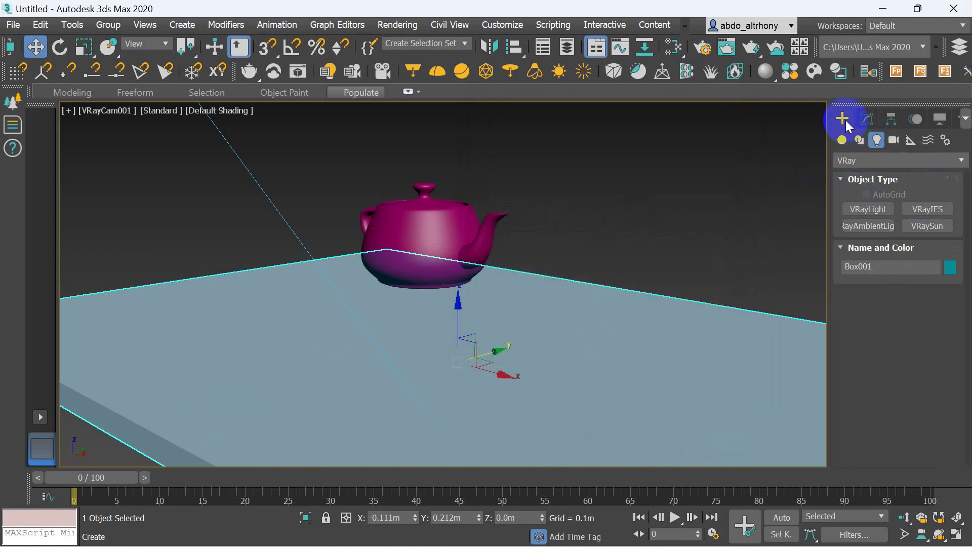
click(867, 120)
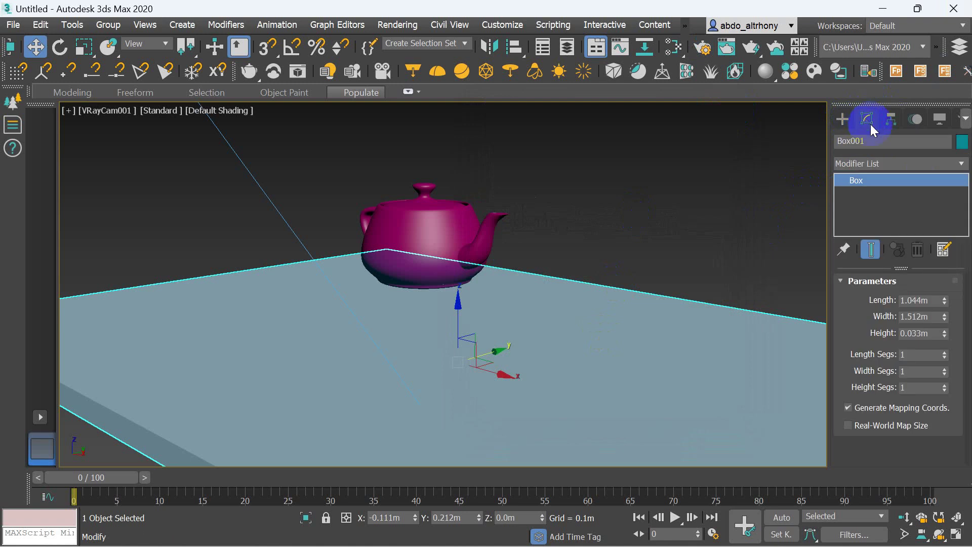
click(893, 164)
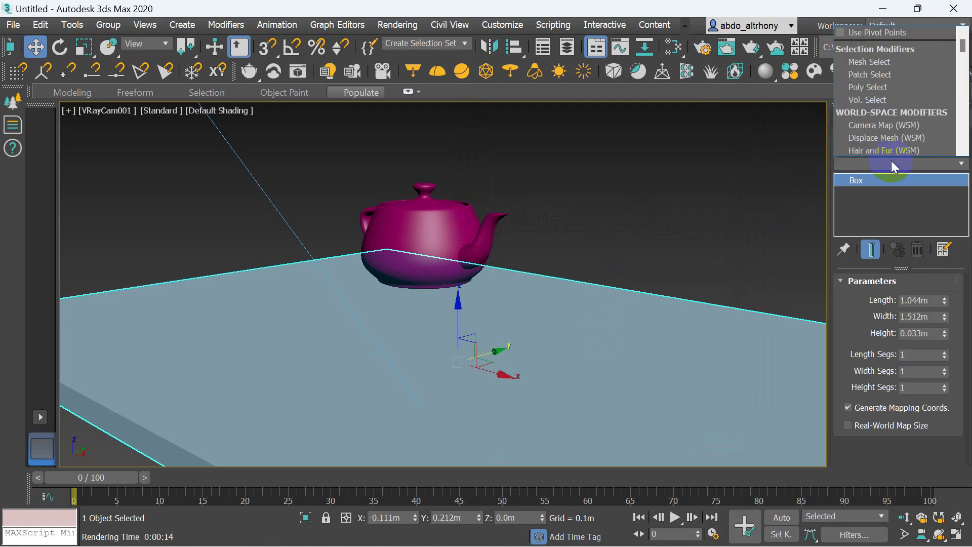
key(u)
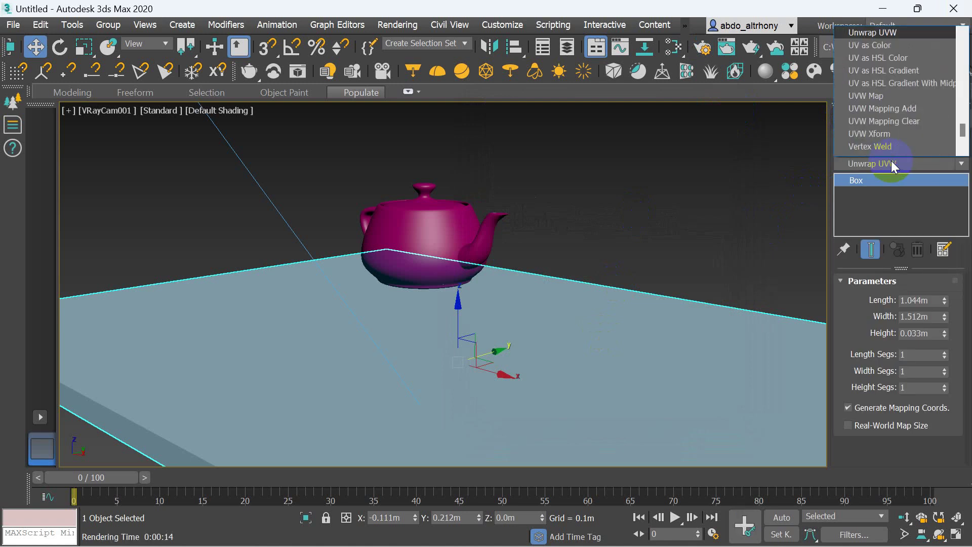
key(Down)
key(Down)
key(Down)
key(Down)
key(Down)
key(Return)
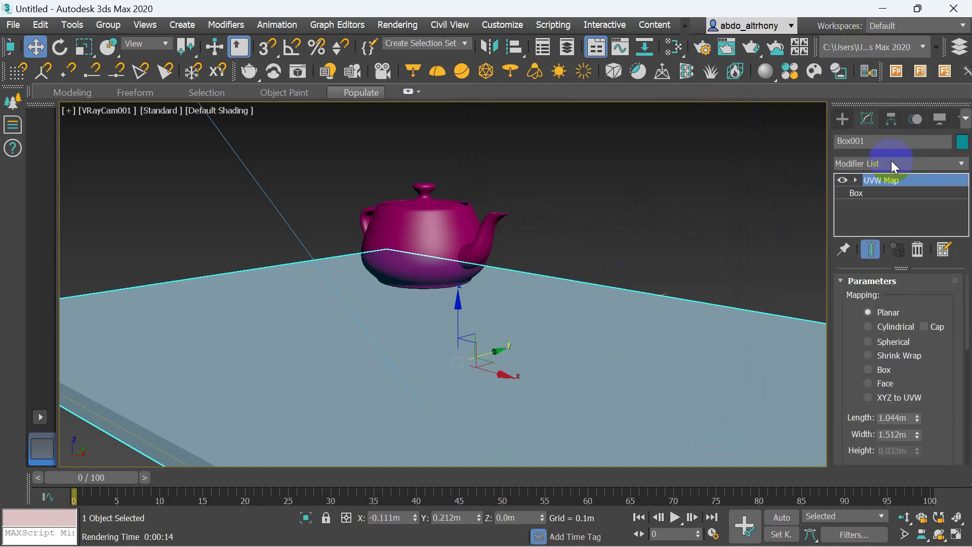
- Set the UVW Map mapping type to Box
drag(927, 382, 942, 335)
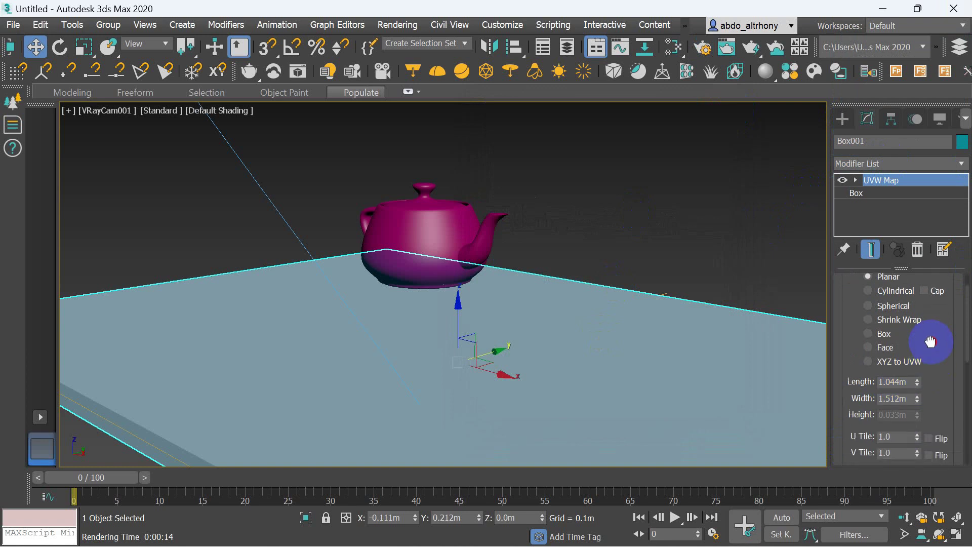
click(899, 324)
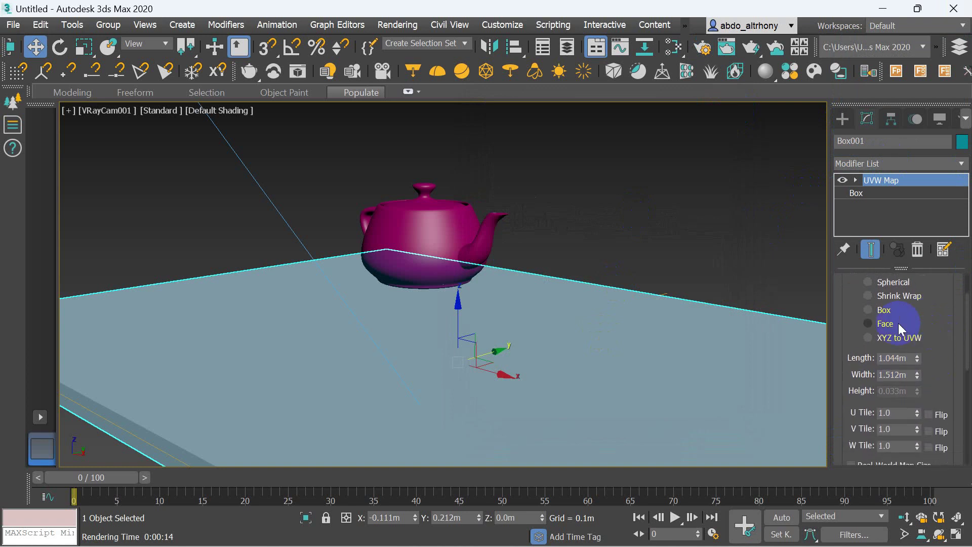
click(873, 308)
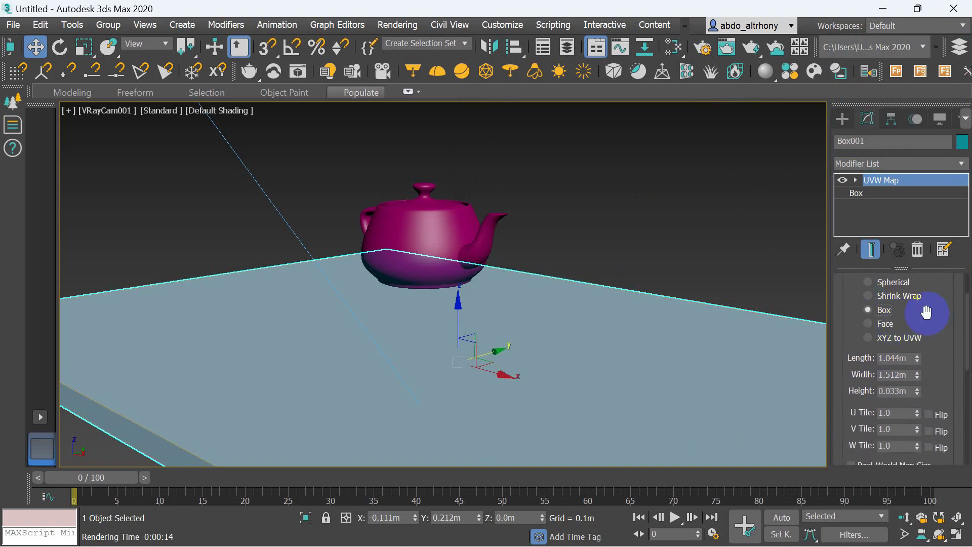
drag(926, 310, 929, 274)
scroll(941, 312, down, 1)
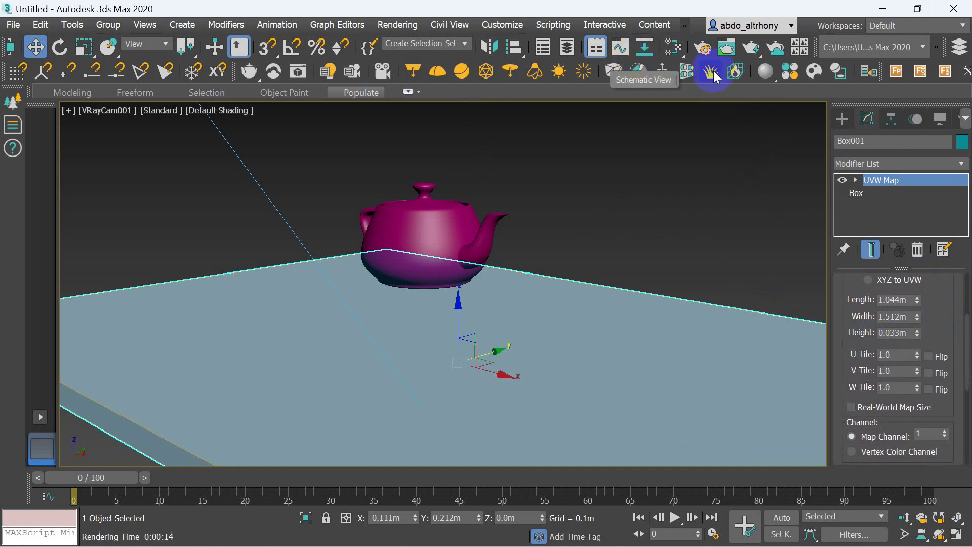
- Render the scene in V-Ray to check the slab's current mapping
click(702, 47)
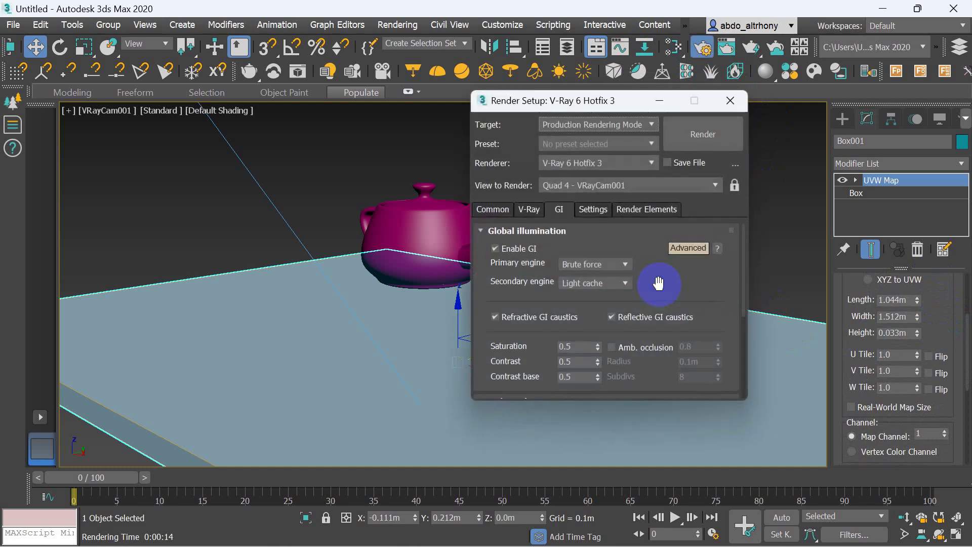
click(686, 133)
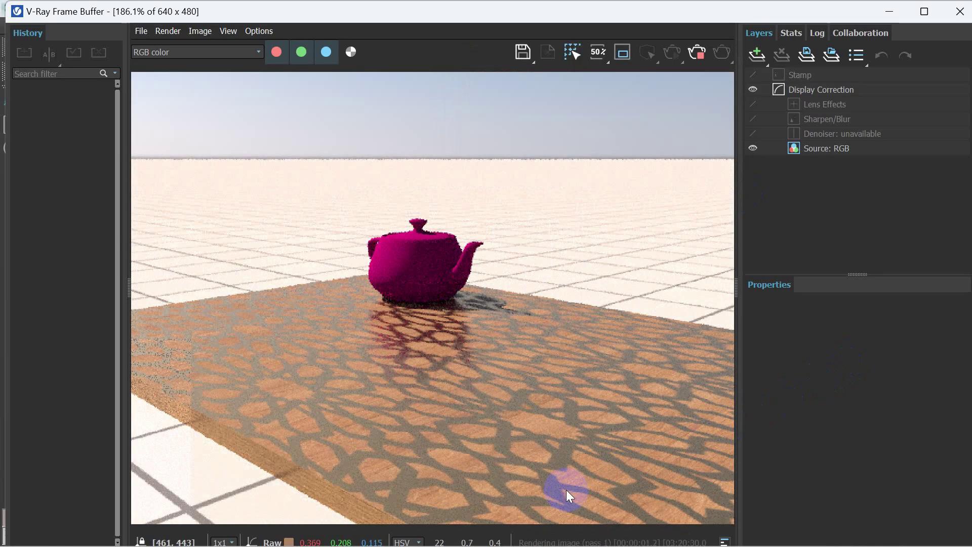
click(695, 52)
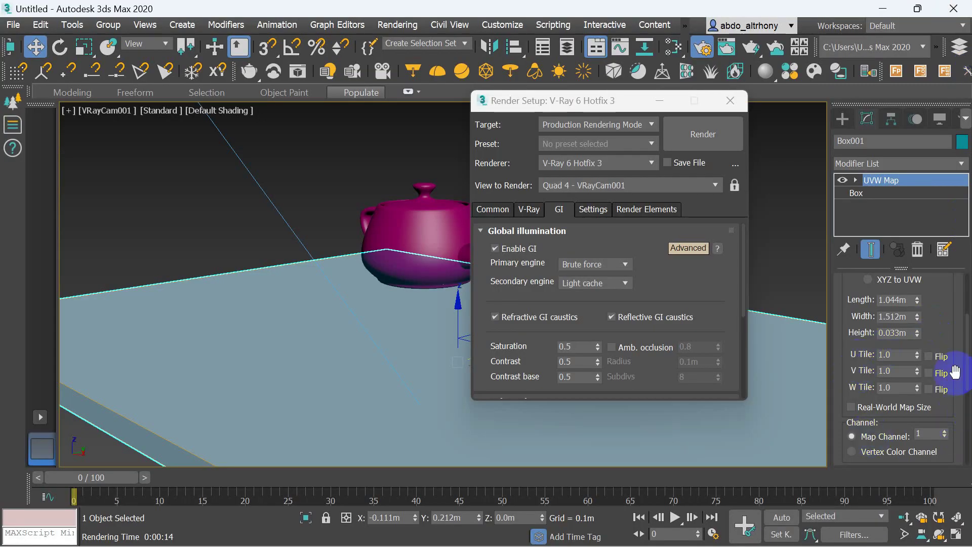
- Set U, V and W Tile to 2.0, re-render, and close the finished render
double_click(894, 355)
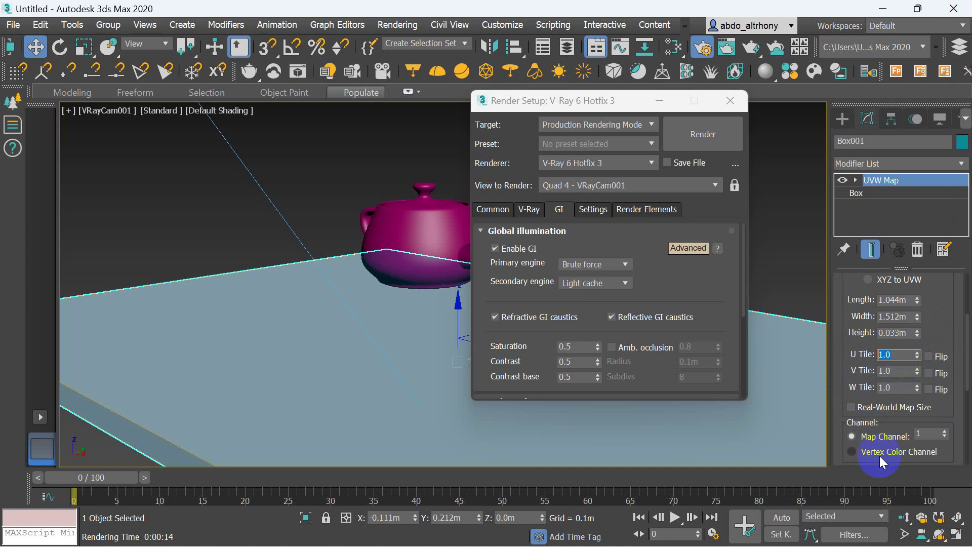
text(2)
double_click(899, 370)
text(2)
double_click(902, 385)
text(2)
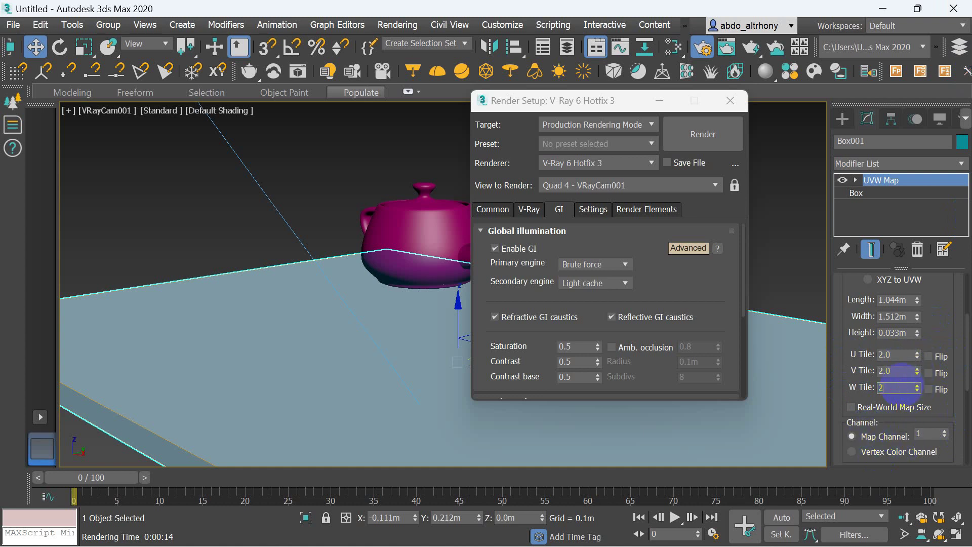
click(700, 138)
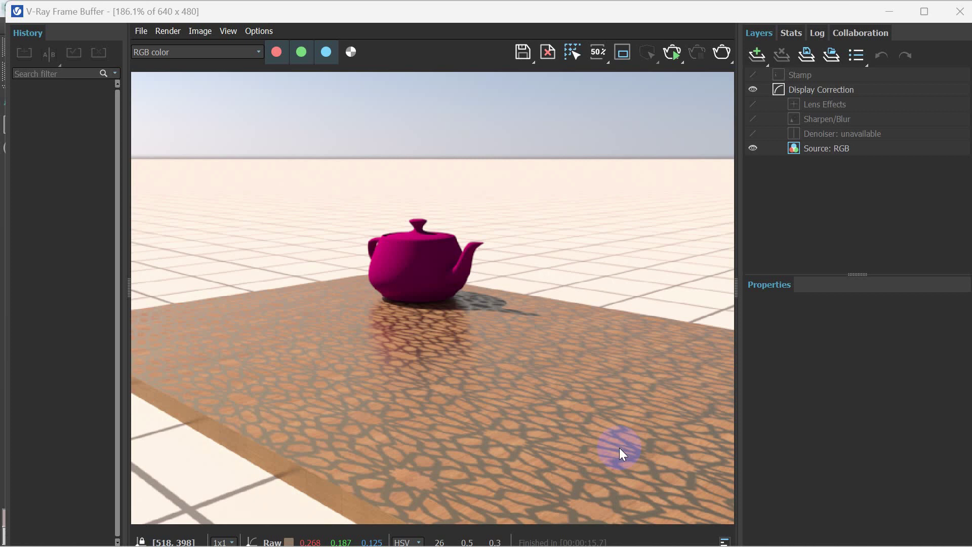
click(954, 20)
- Open the Slate Material Editor and spread out the Map #2 and Gold_Blurry nodes
click(748, 99)
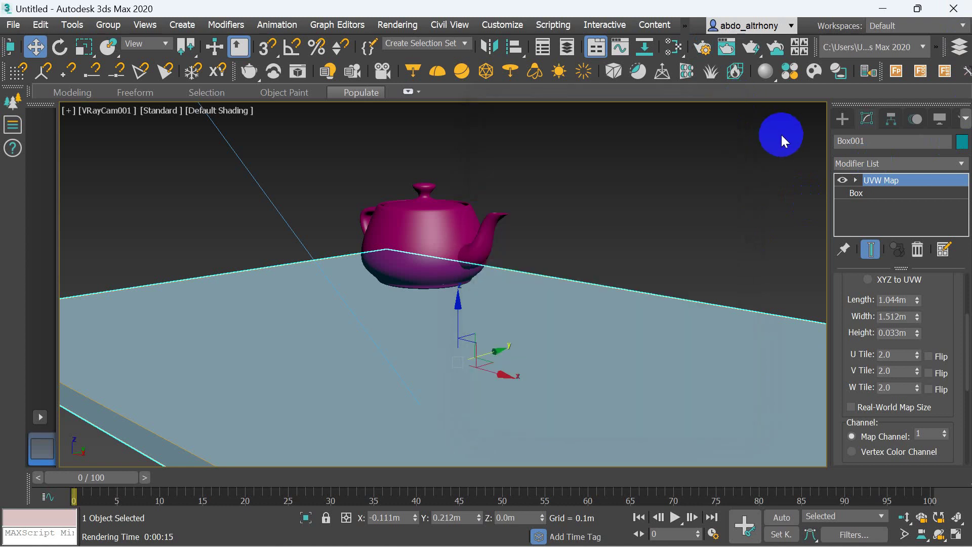
click(673, 47)
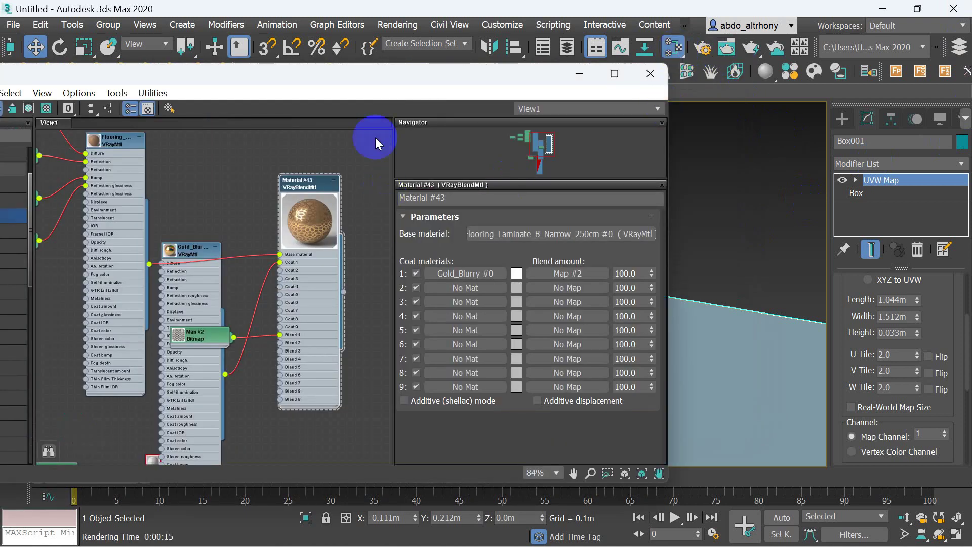
drag(408, 76, 525, 70)
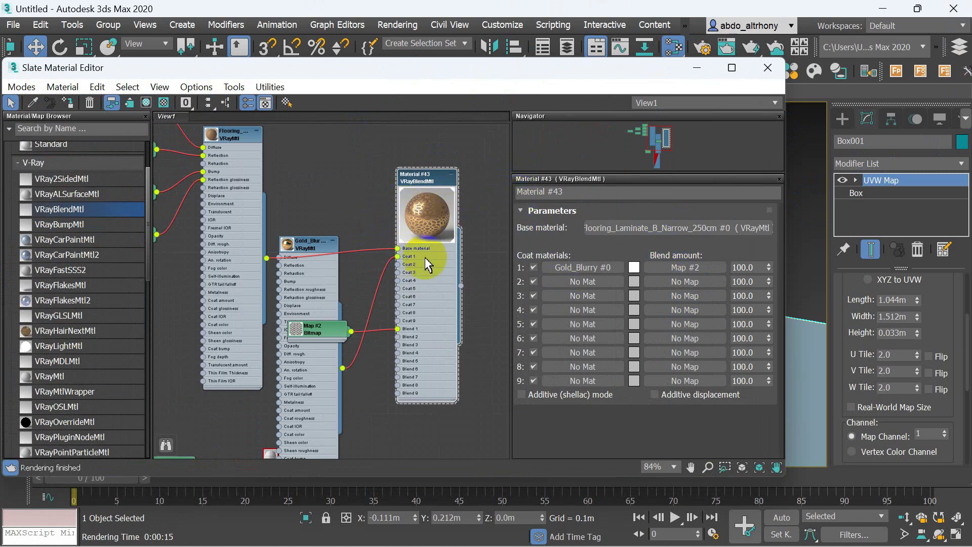
drag(324, 331, 405, 433)
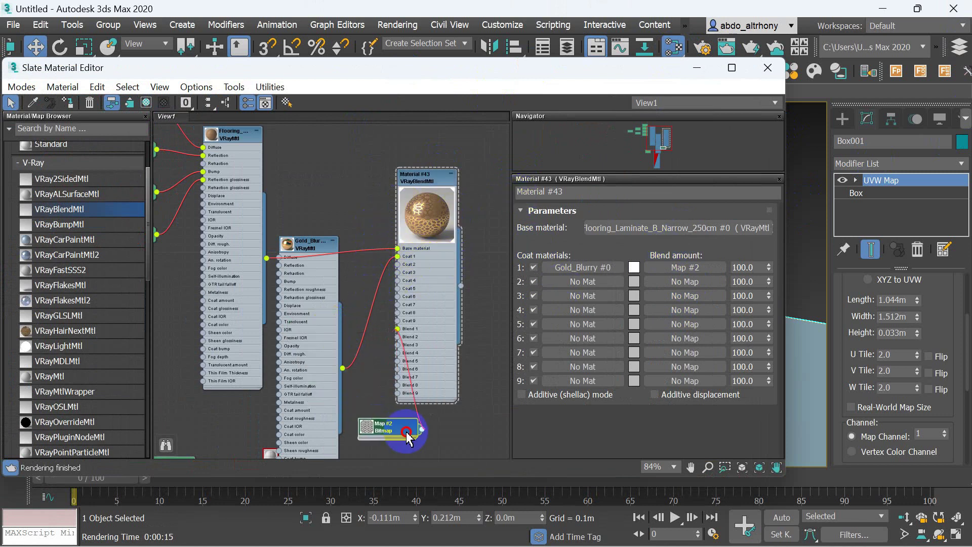
drag(317, 256, 338, 136)
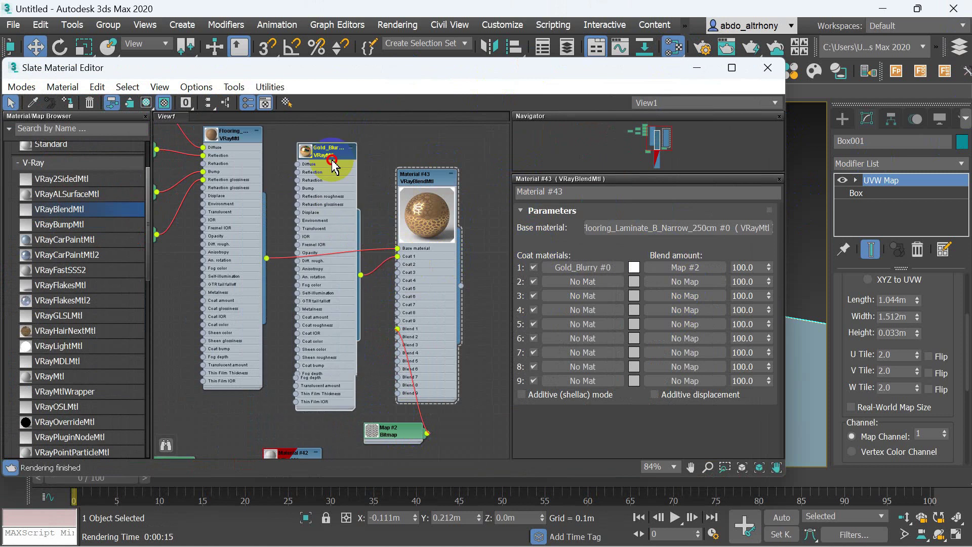
scroll(401, 434, up, 2)
scroll(390, 436, up, 2)
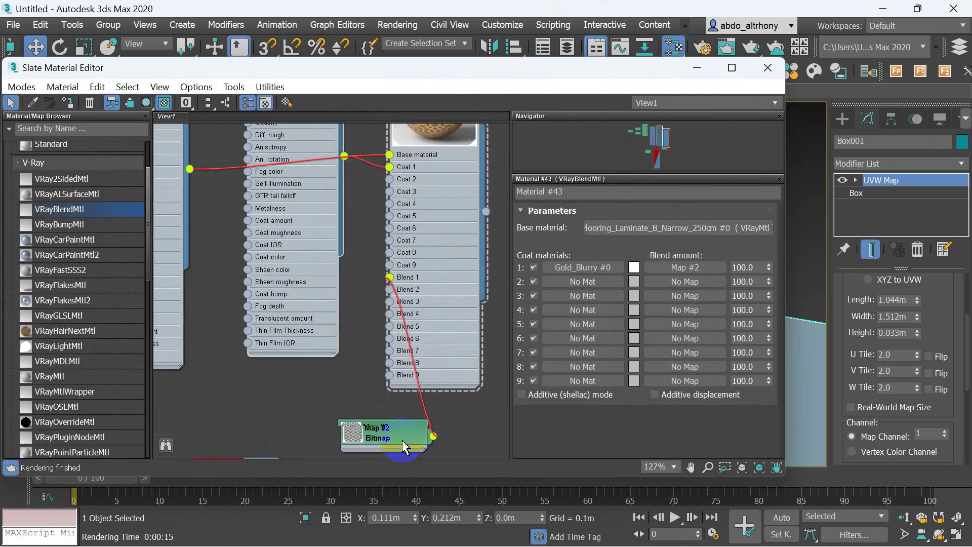
scroll(375, 440, up, 2)
click(375, 439)
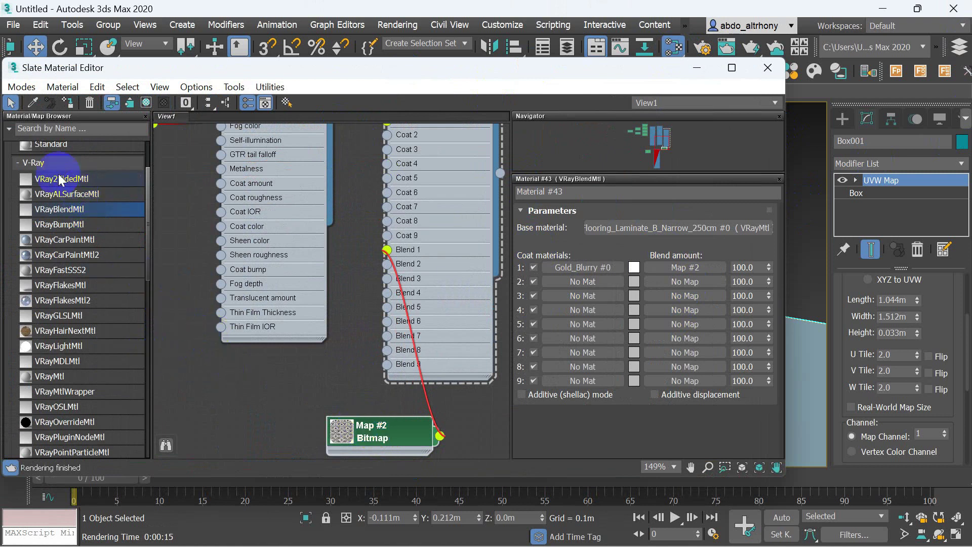
- Collapse the V-Ray materials group and expand Maps > General in the material browser
click(24, 163)
scroll(55, 228, down, 3)
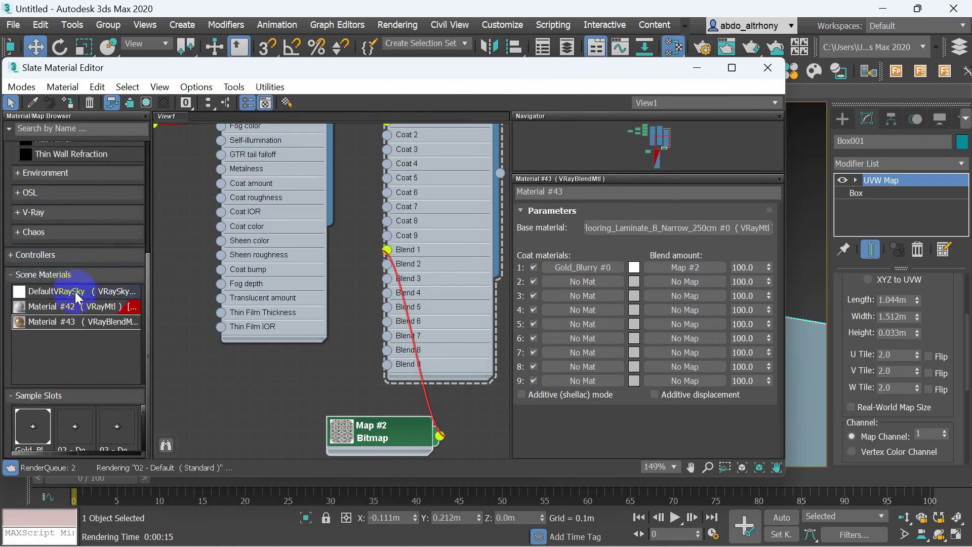
scroll(23, 290, up, 1)
scroll(25, 272, up, 2)
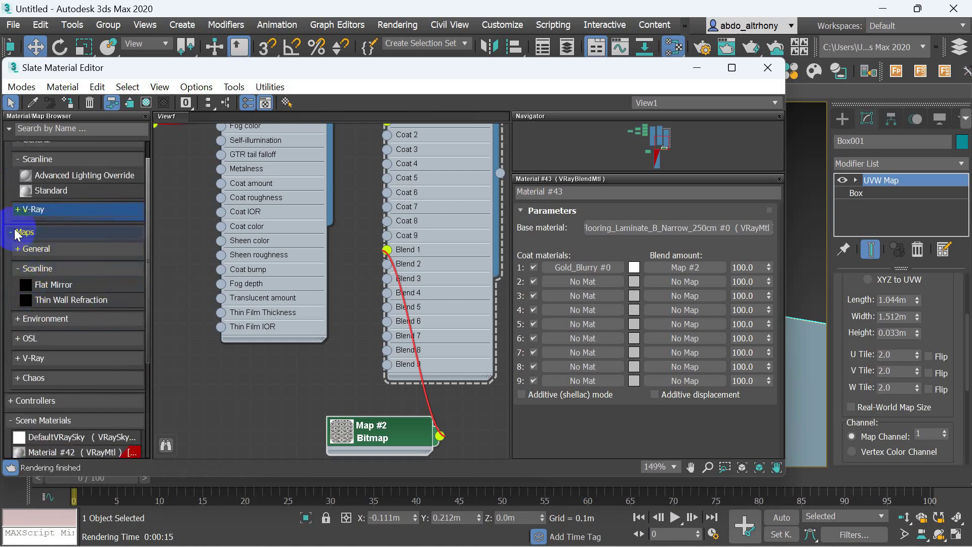
click(17, 234)
click(22, 255)
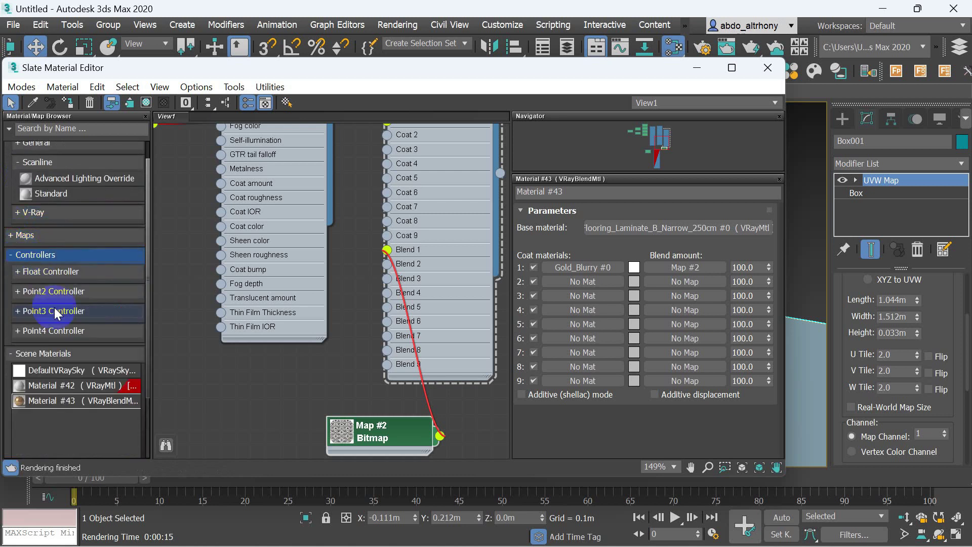
click(15, 236)
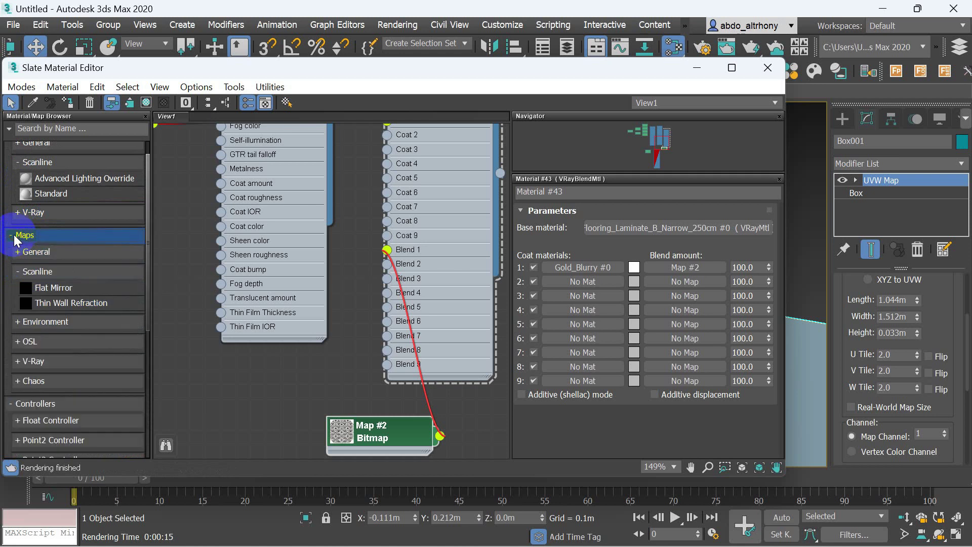
click(31, 252)
scroll(59, 349, down, 2)
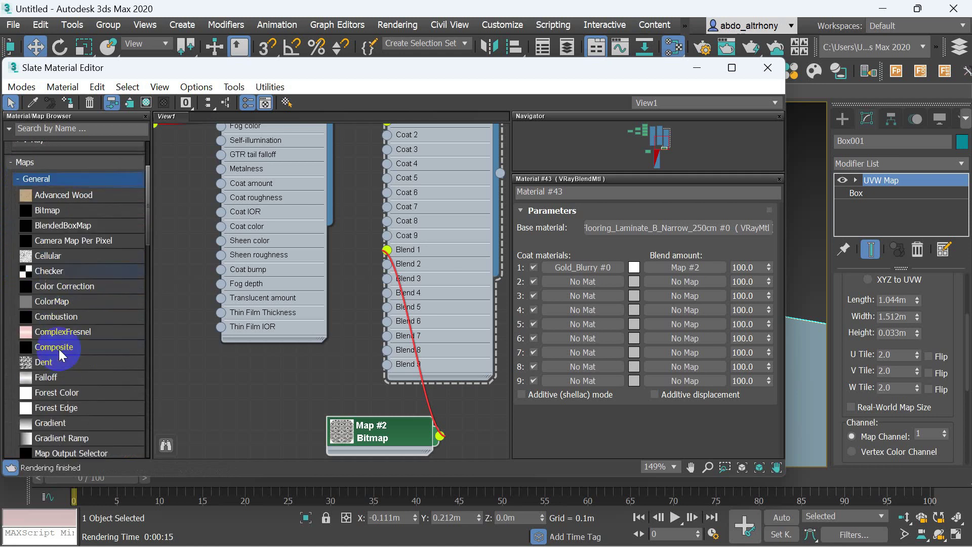
- Create a Bitmap node Map #3 with the 1-59 ornamental image and wire it into Blend 1
double_click(59, 217)
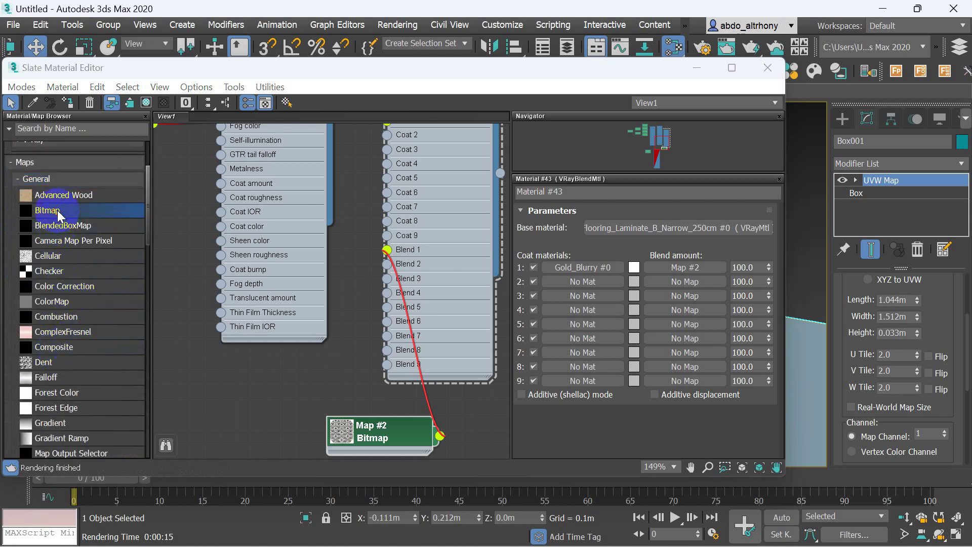
mouse_move(385, 137)
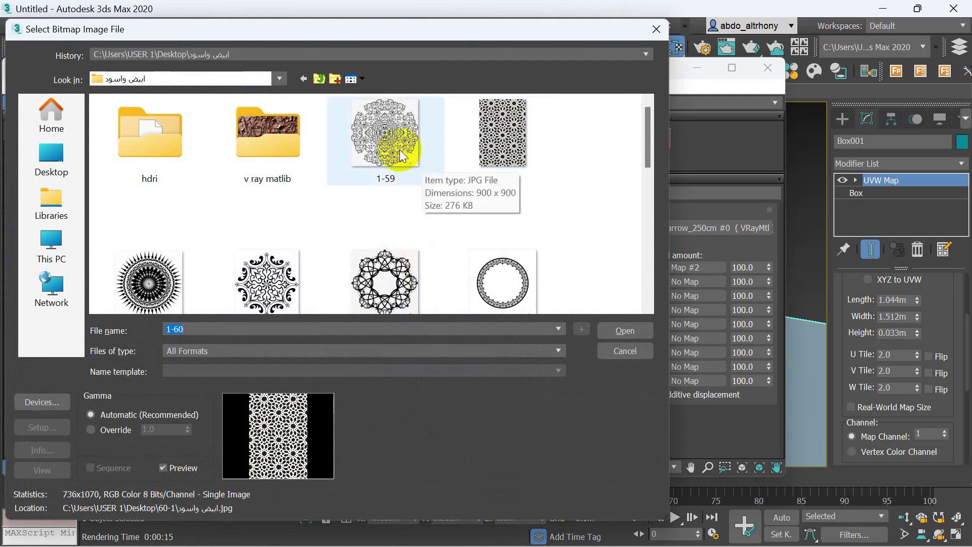
click(401, 155)
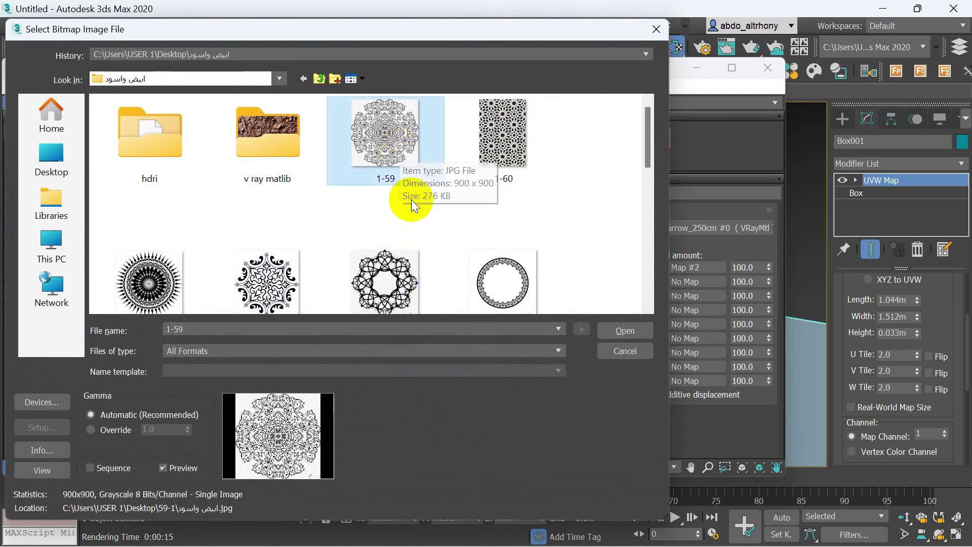
click(616, 332)
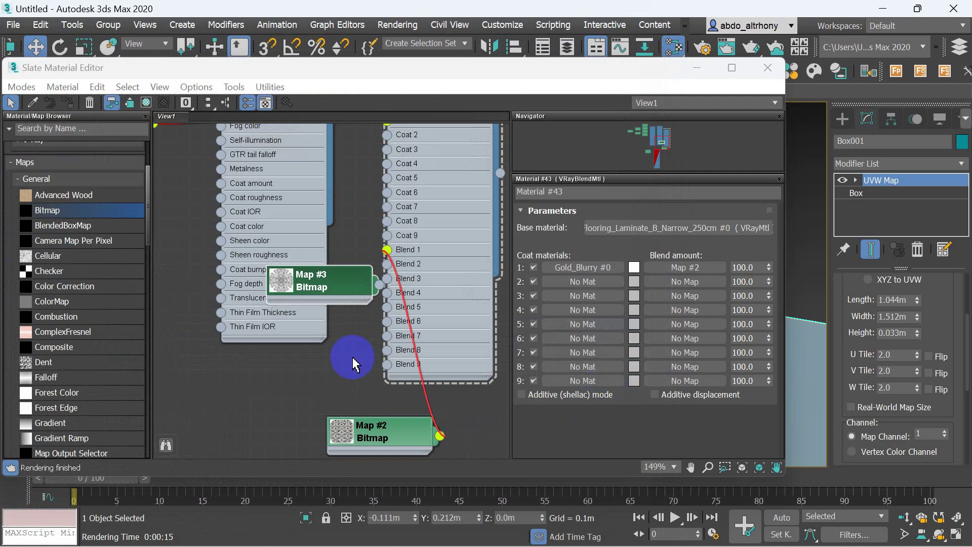
mouse_move(334, 295)
mouse_down()
mouse_move(274, 401)
mouse_move(381, 273)
mouse_move(386, 250)
mouse_up()
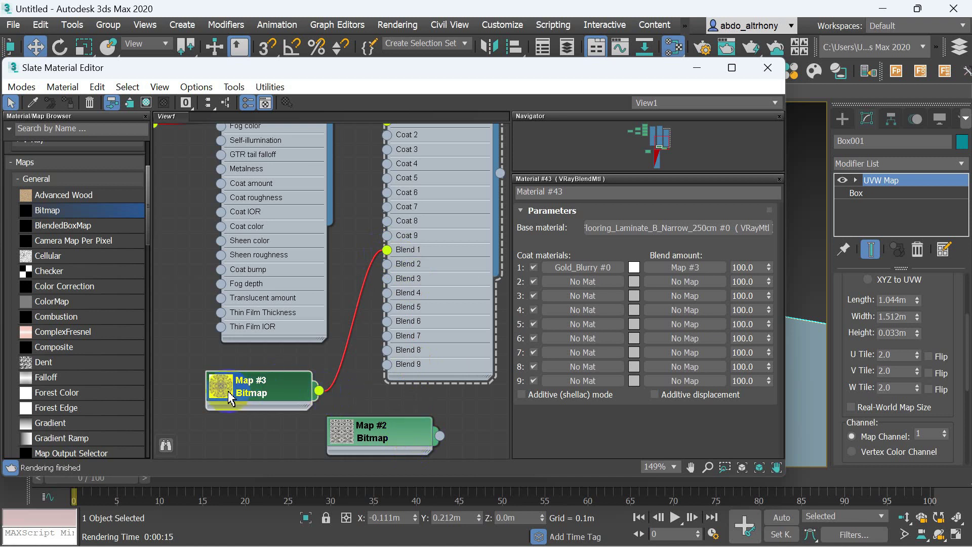
- Set Map #3's Blur to 0.01 and close the material editor
scroll(221, 395, up, 1)
scroll(226, 388, up, 1)
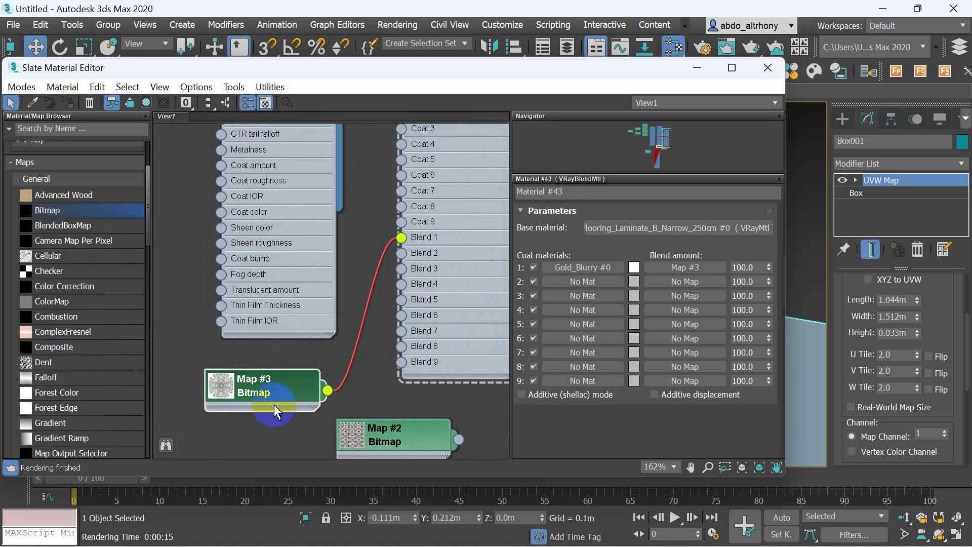
double_click(271, 384)
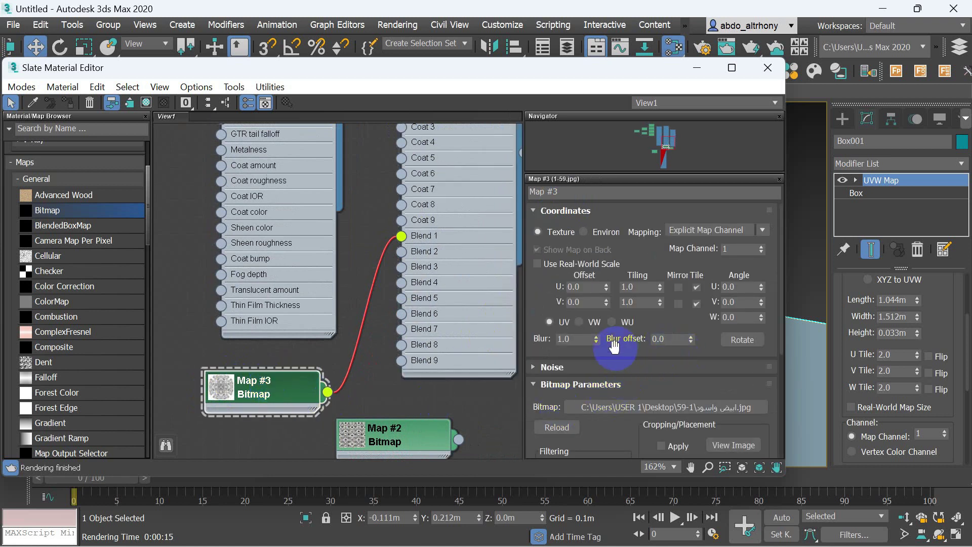
double_click(578, 338)
text(0.01)
key(Return)
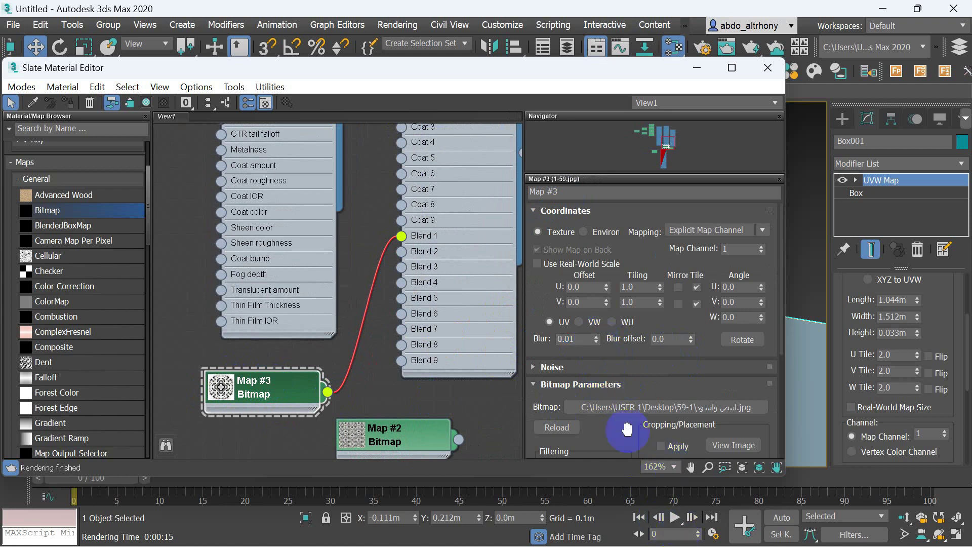
click(233, 403)
click(234, 397)
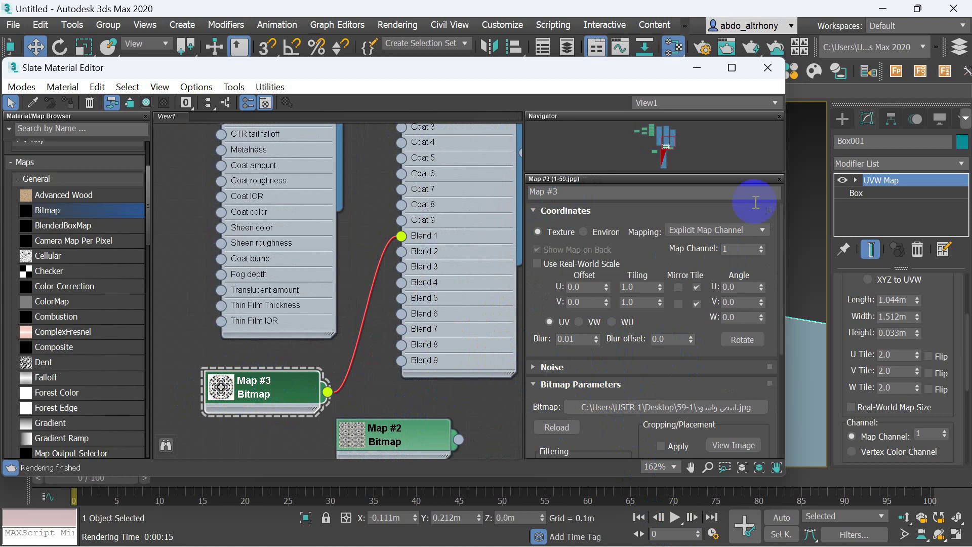
click(768, 70)
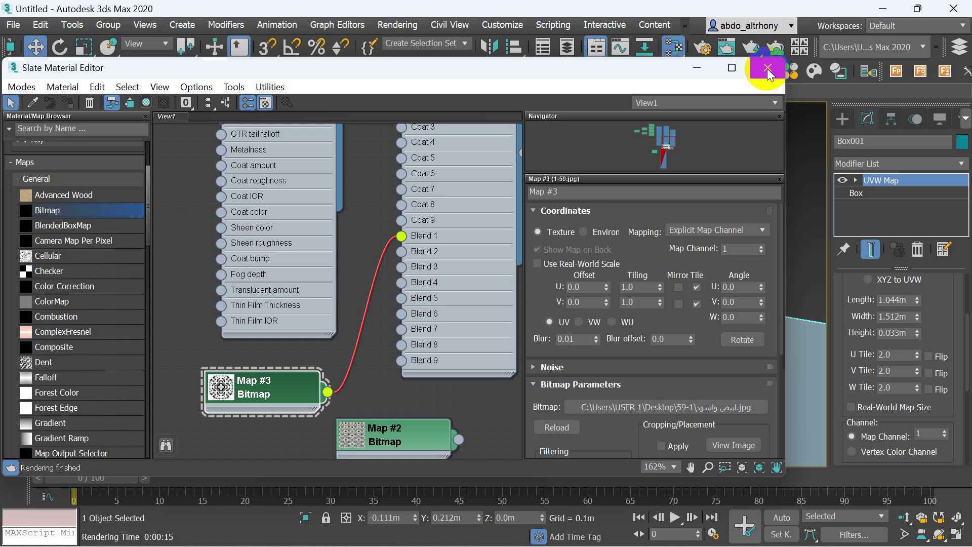
- Render the camera view in V-Ray to check the 1-59 pattern on the slab, then close it
click(768, 69)
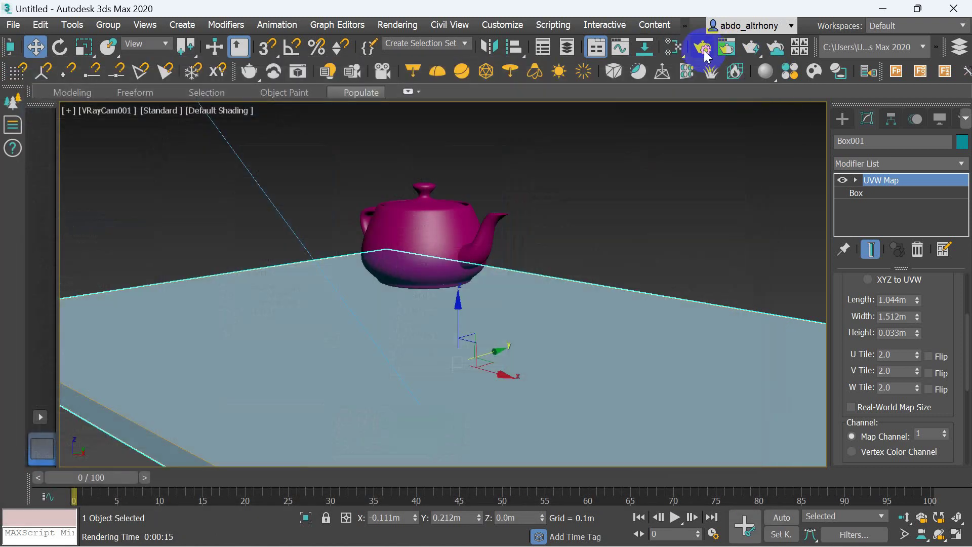
click(703, 47)
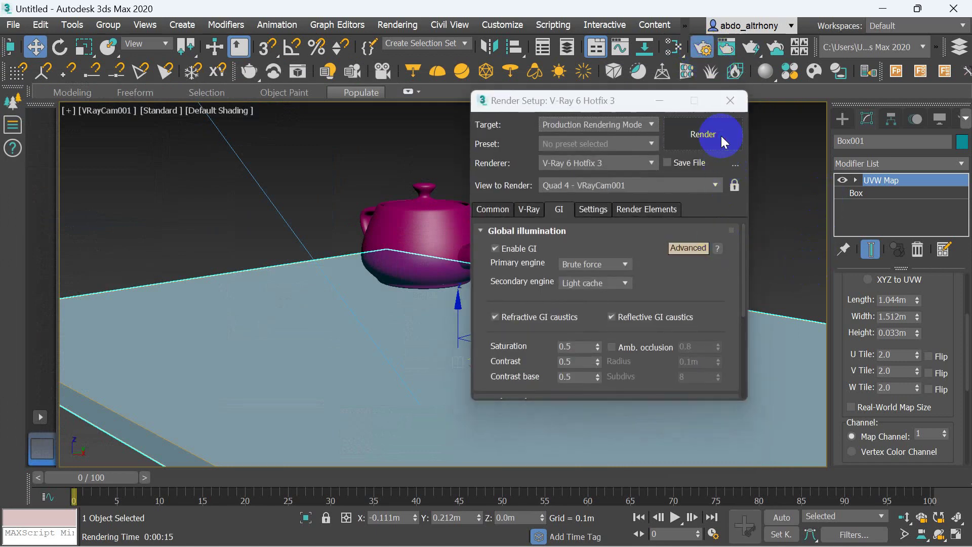
click(721, 136)
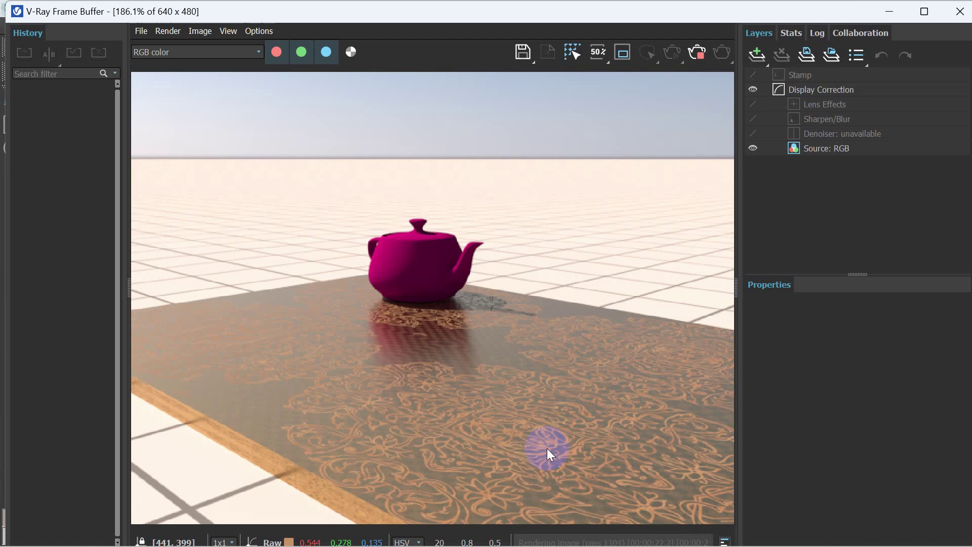
click(960, 11)
- Reopen the Slate Material Editor and delete the Gold_Blurry coat material node
click(731, 101)
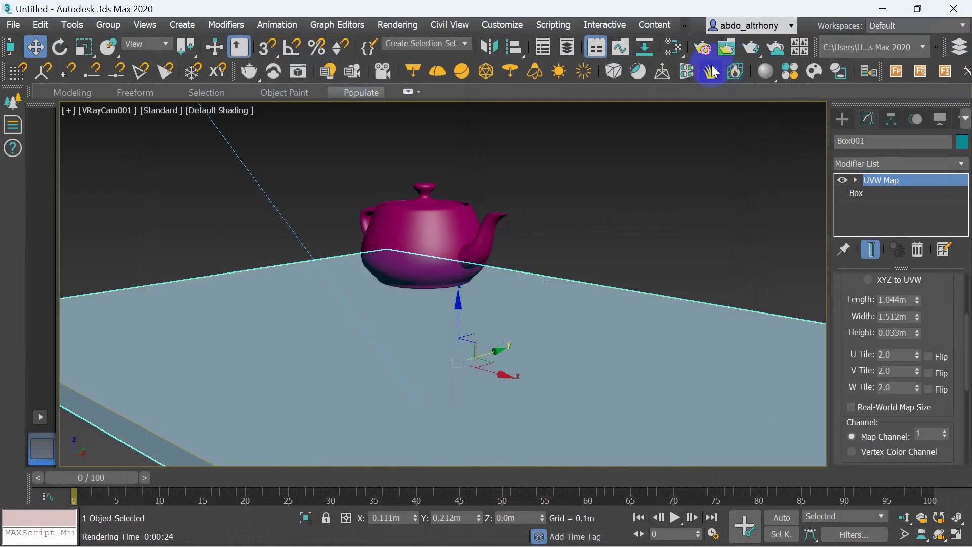
click(673, 46)
scroll(337, 359, down, 2)
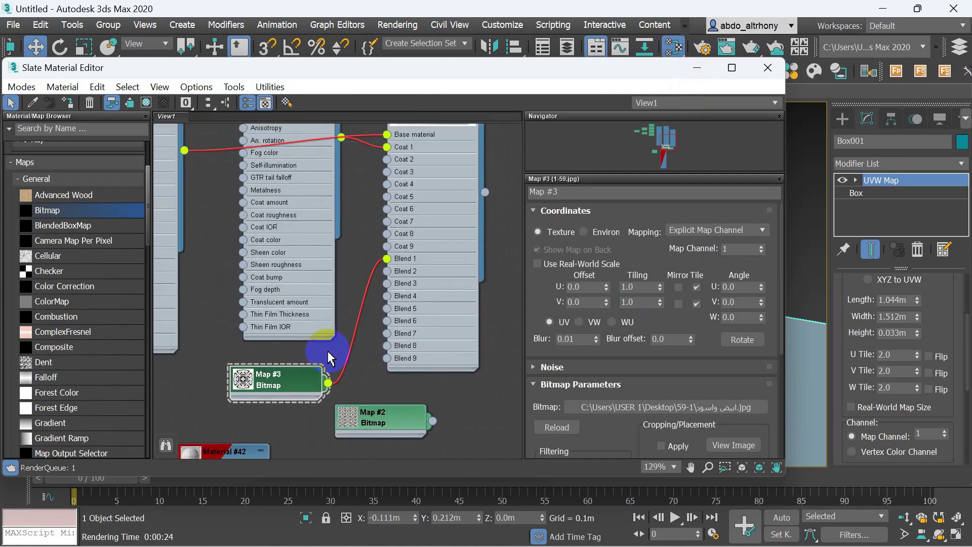
scroll(327, 350, down, 2)
scroll(325, 348, down, 2)
scroll(324, 350, down, 2)
scroll(310, 181, up, 2)
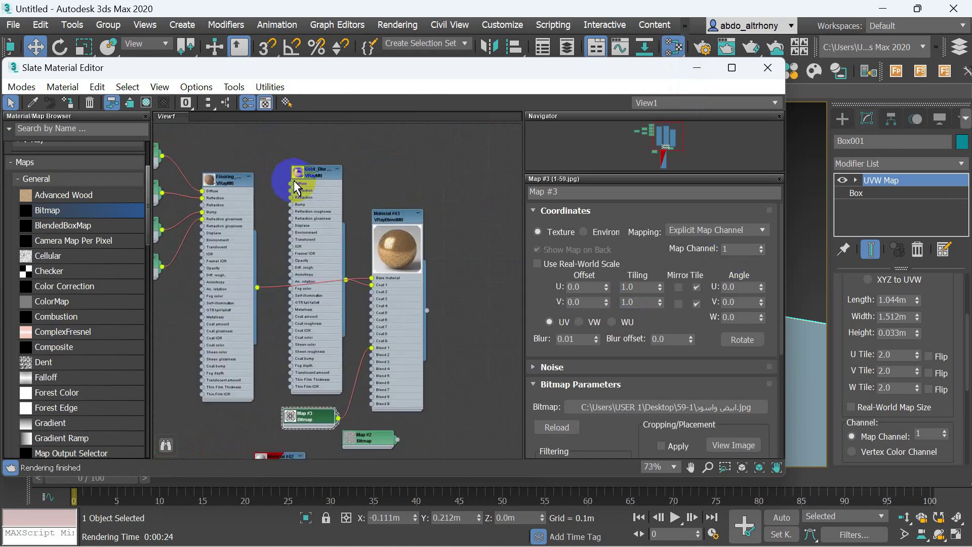
click(310, 183)
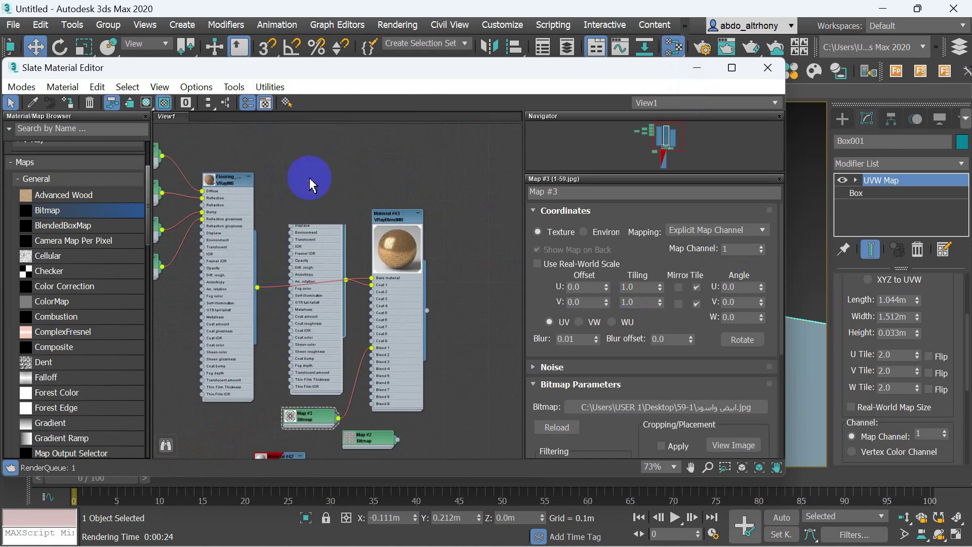
key(Delete)
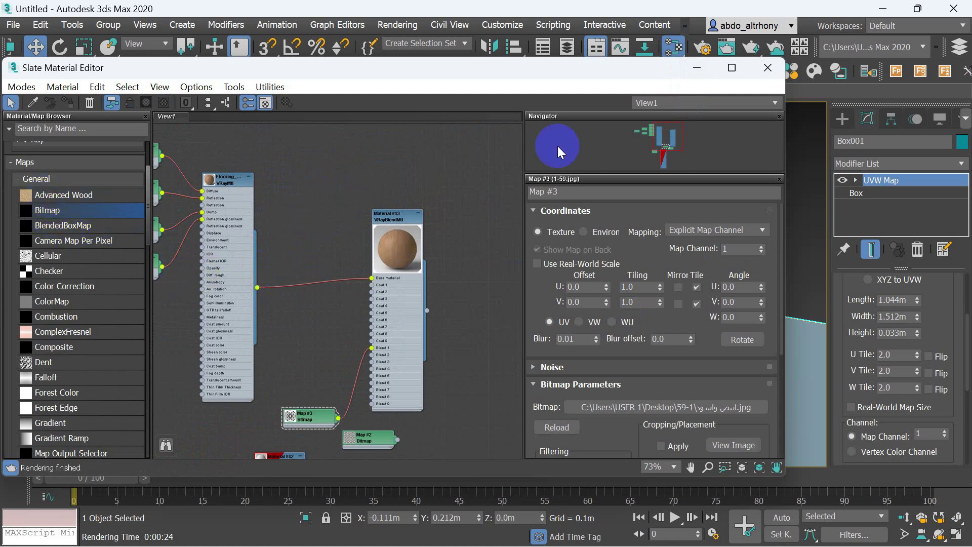
- Add Aluminum_Blurry from the V-Ray material library to the material editor
click(793, 72)
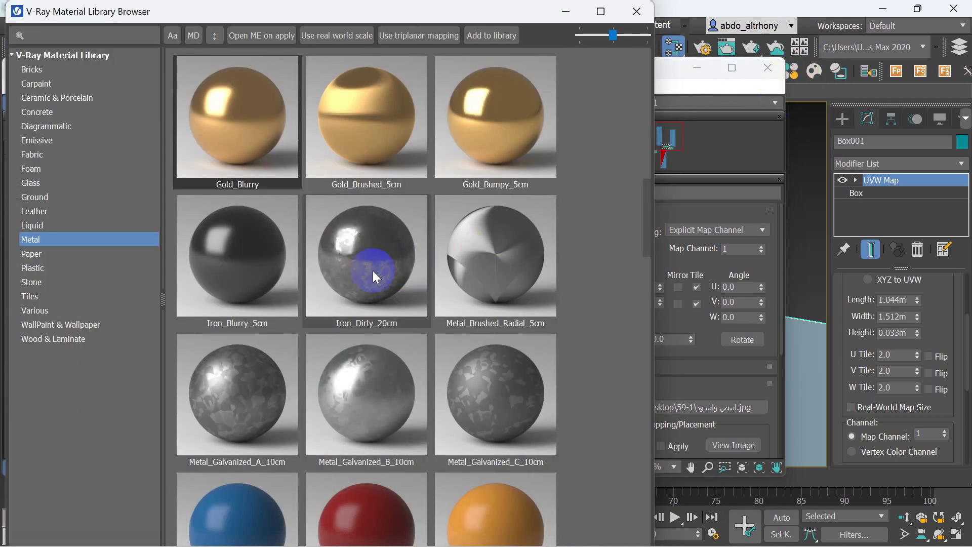
scroll(387, 349, up, 5)
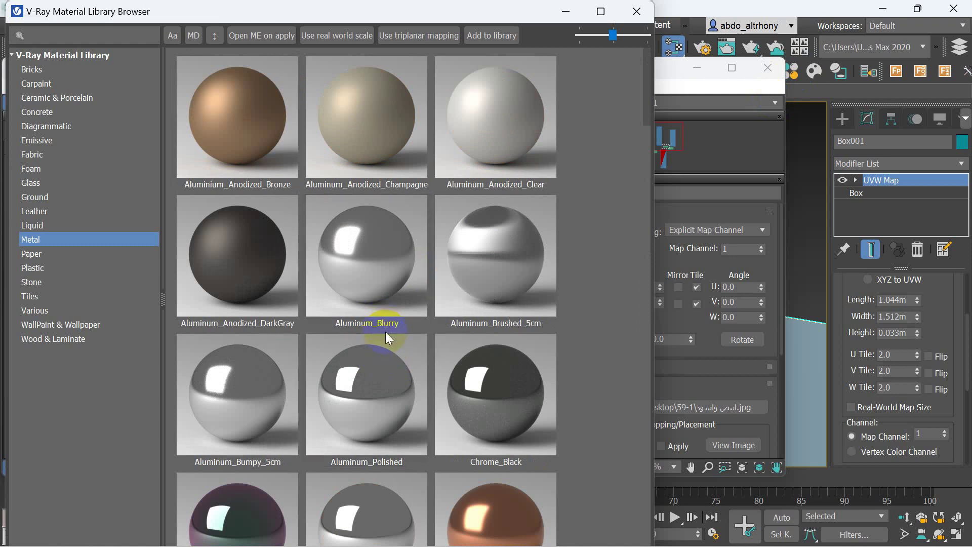
double_click(384, 264)
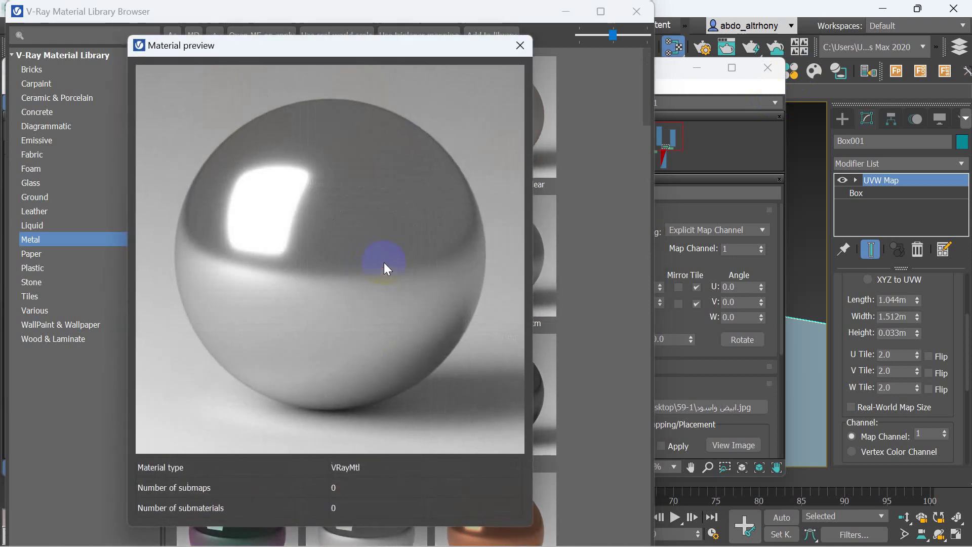
click(524, 48)
right_click(375, 268)
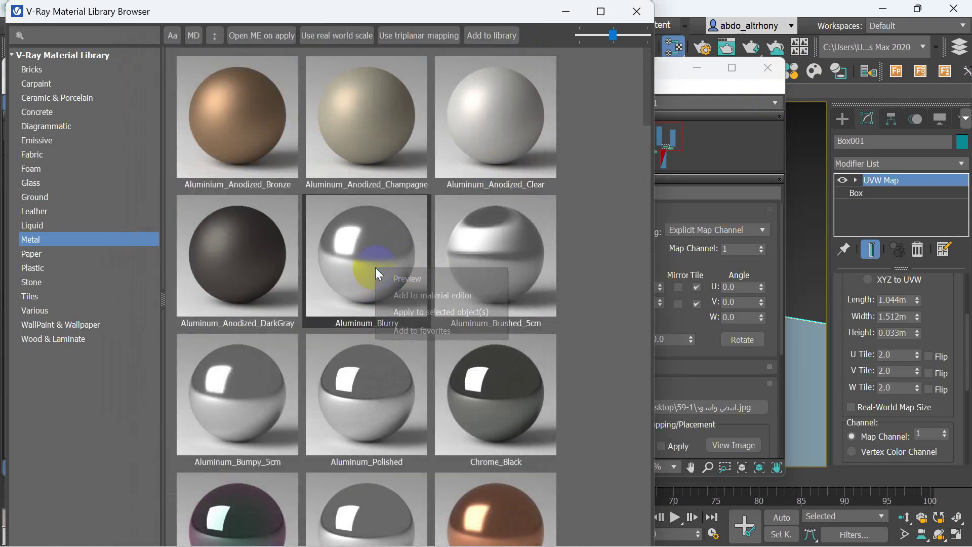
click(421, 297)
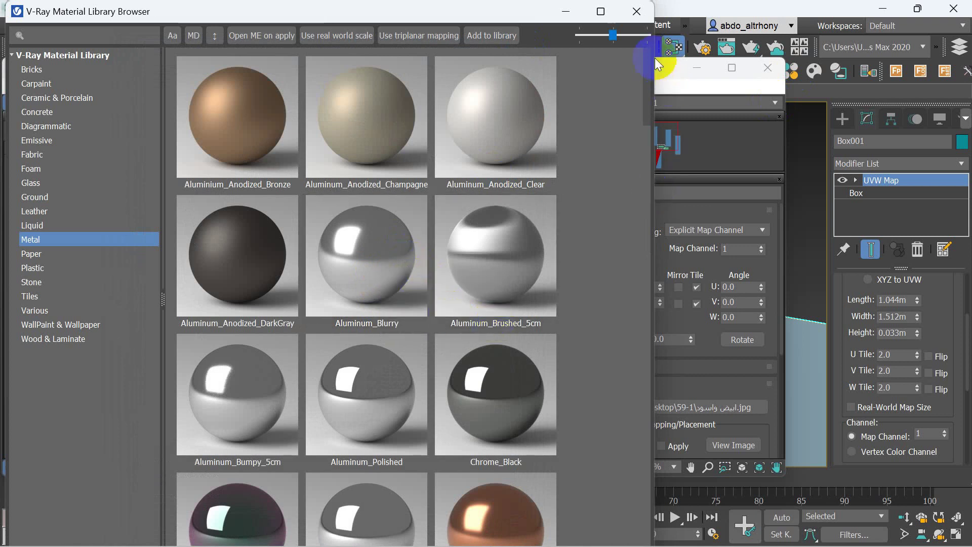
click(638, 11)
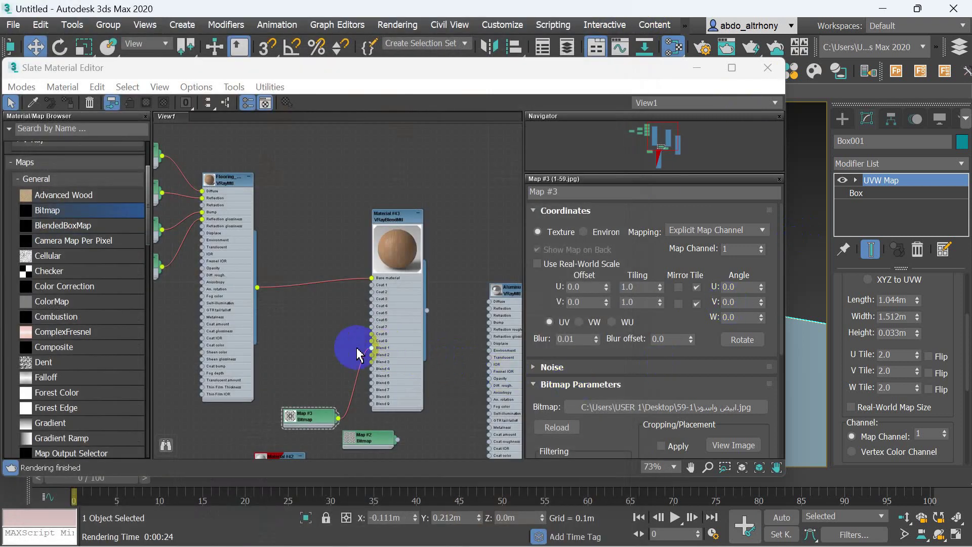
- Wire the Aluminum_Blurry node into Material #43's Coat 1
middle_drag(409, 381, 337, 330)
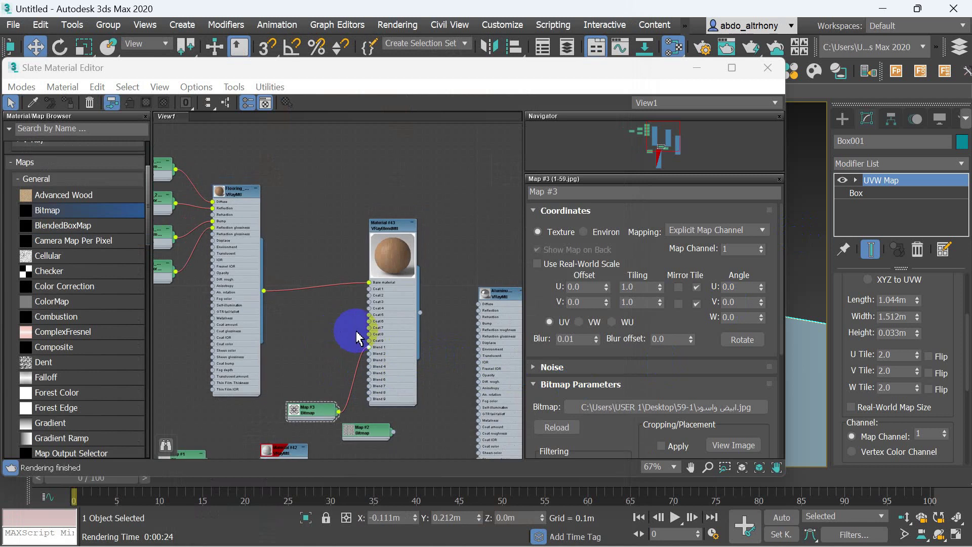
middle_drag(404, 347, 452, 367)
drag(501, 285, 455, 263)
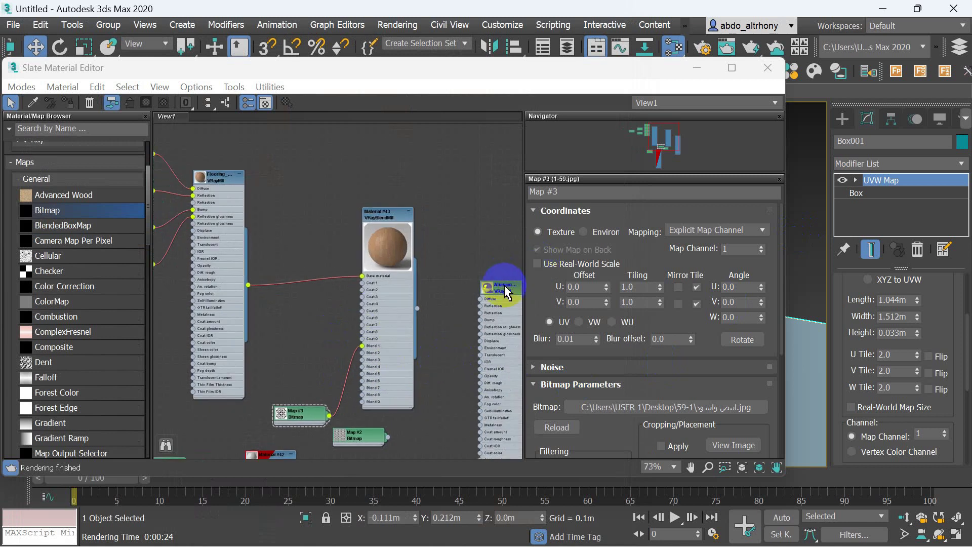
drag(491, 374, 363, 284)
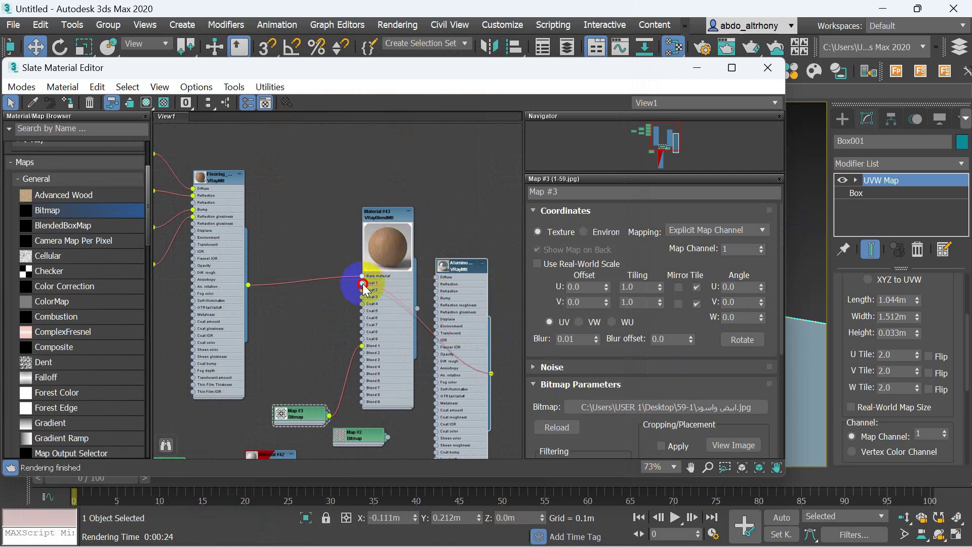
double_click(393, 245)
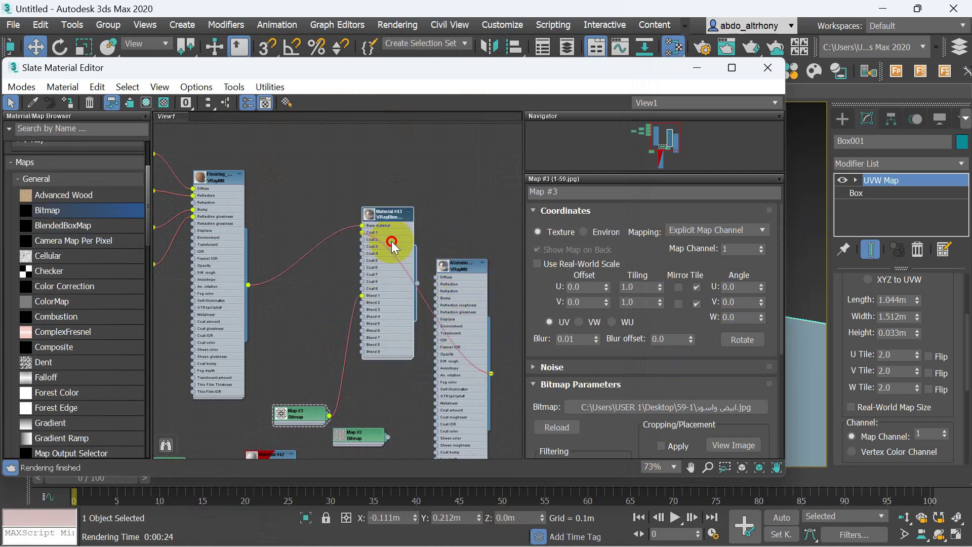
double_click(372, 222)
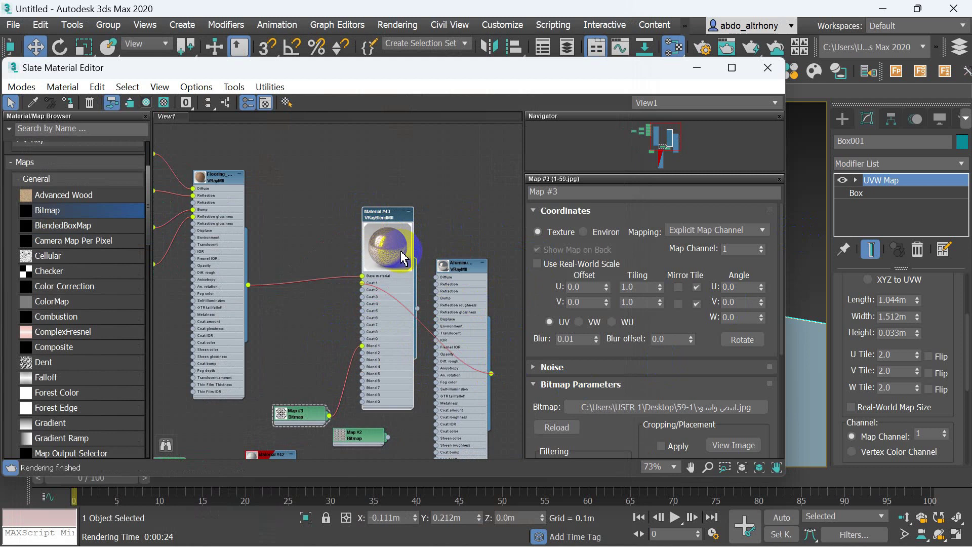
- Review Material #43's aluminium-over-wood preview and close the Slate Material Editor
scroll(403, 258, up, 2)
scroll(390, 253, up, 2)
scroll(378, 249, up, 1)
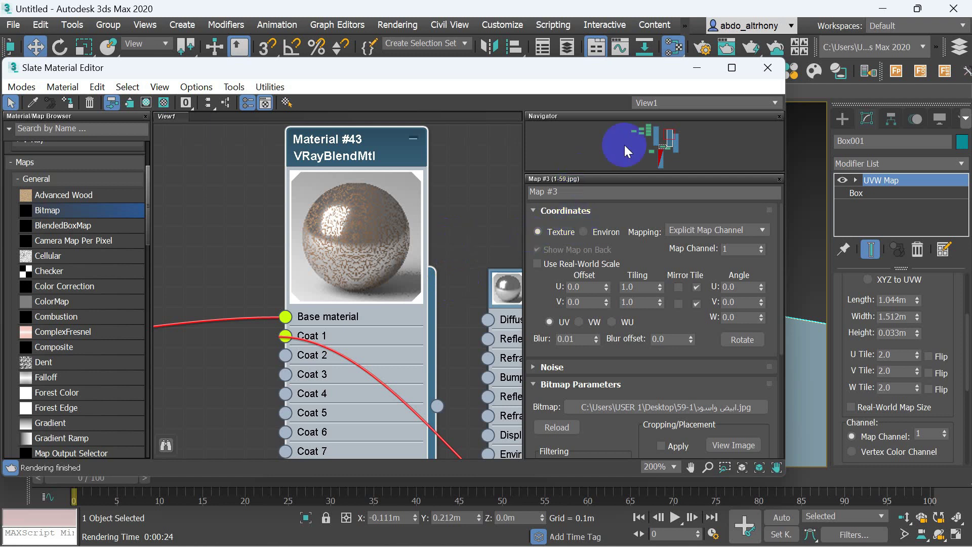
click(768, 69)
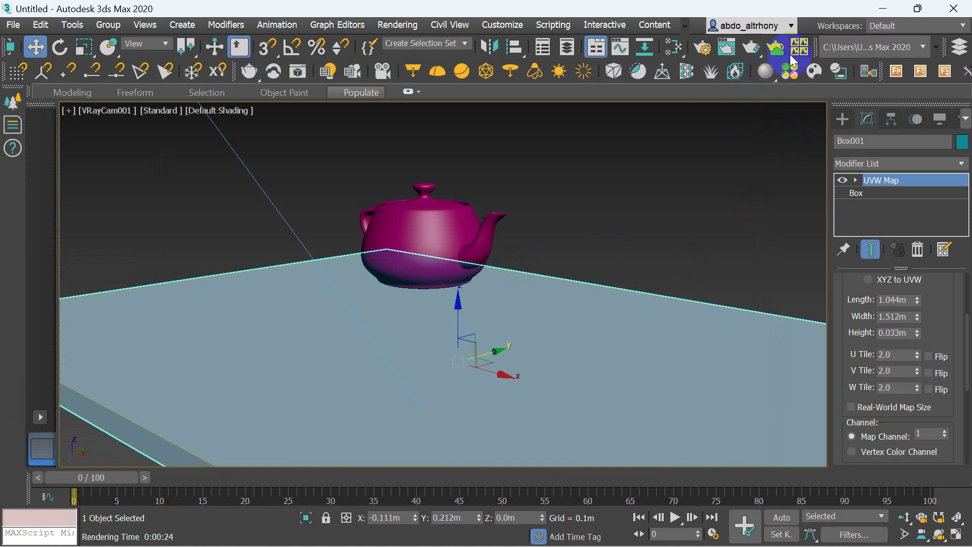
- Render the scene in V-Ray to see the aluminium coat under the ornamental pattern, then close it
click(702, 49)
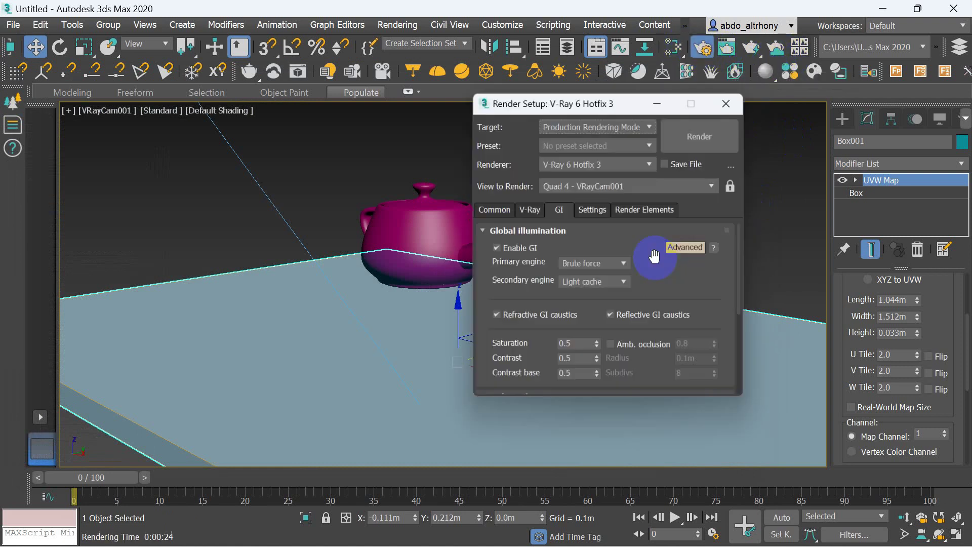
click(699, 135)
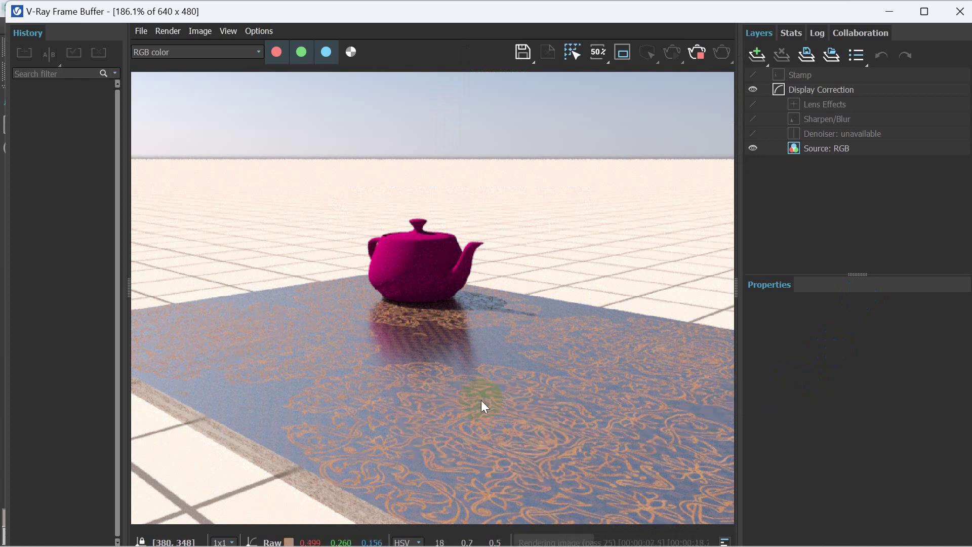
click(460, 354)
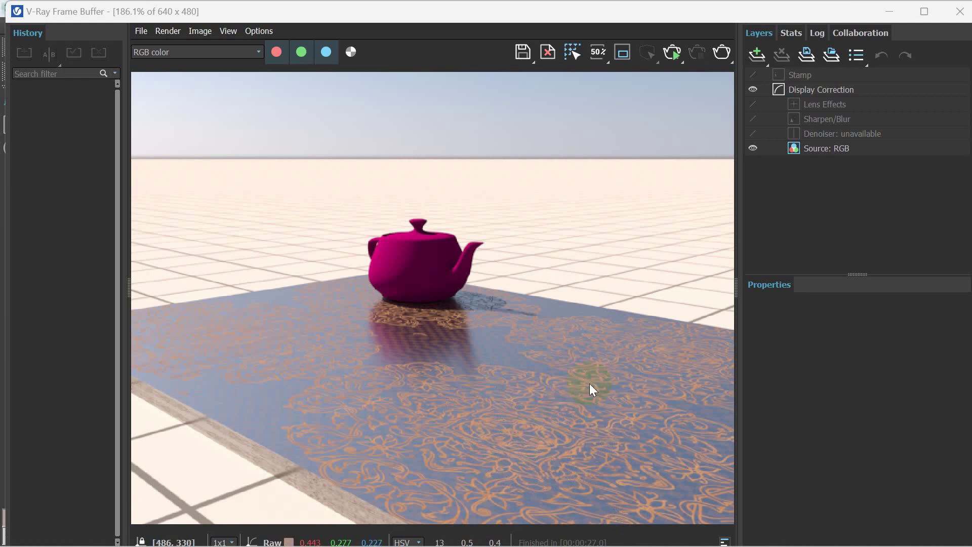
click(962, 11)
- Open the flooring material's reflection Color Correction node parameters
click(740, 100)
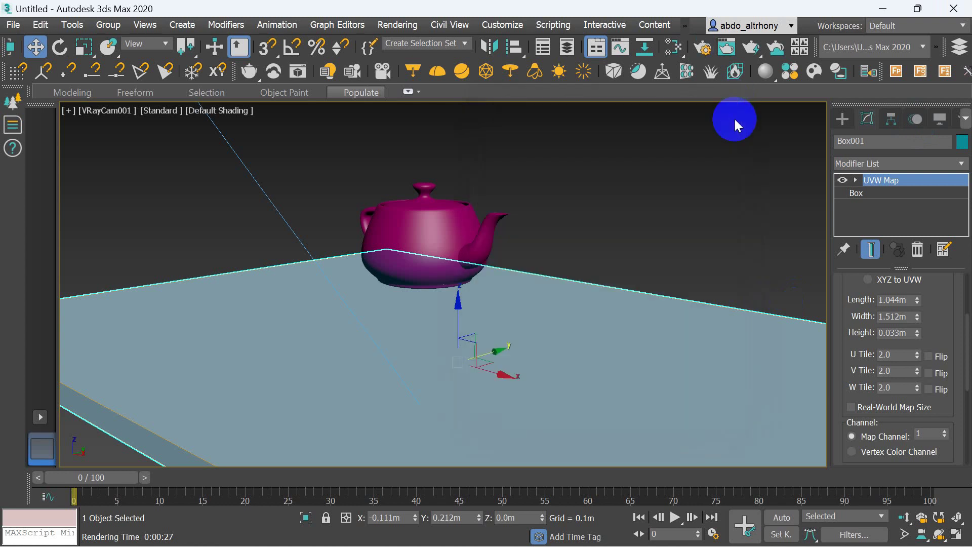
click(672, 47)
scroll(352, 269, down, 2)
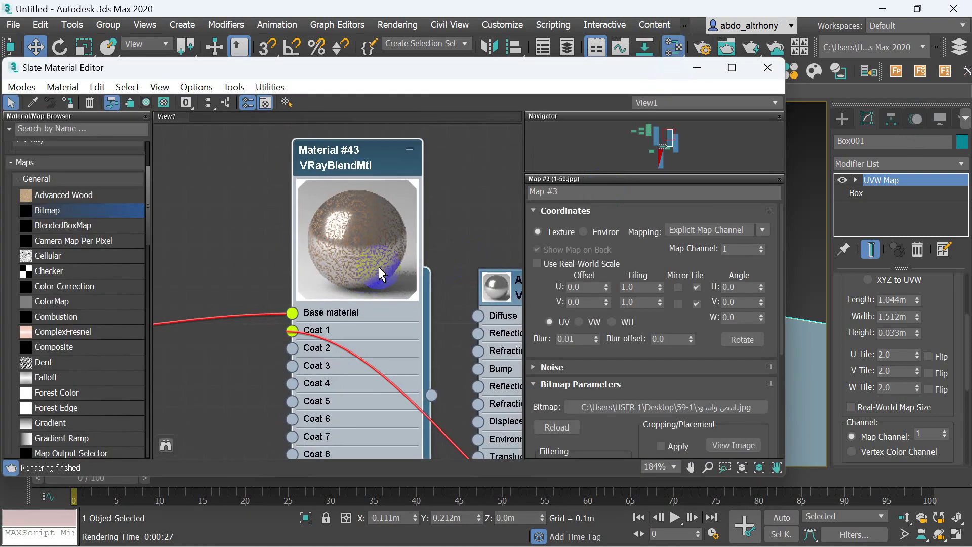
scroll(405, 269, down, 2)
scroll(426, 270, down, 2)
scroll(304, 260, down, 2)
click(290, 191)
scroll(324, 266, up, 2)
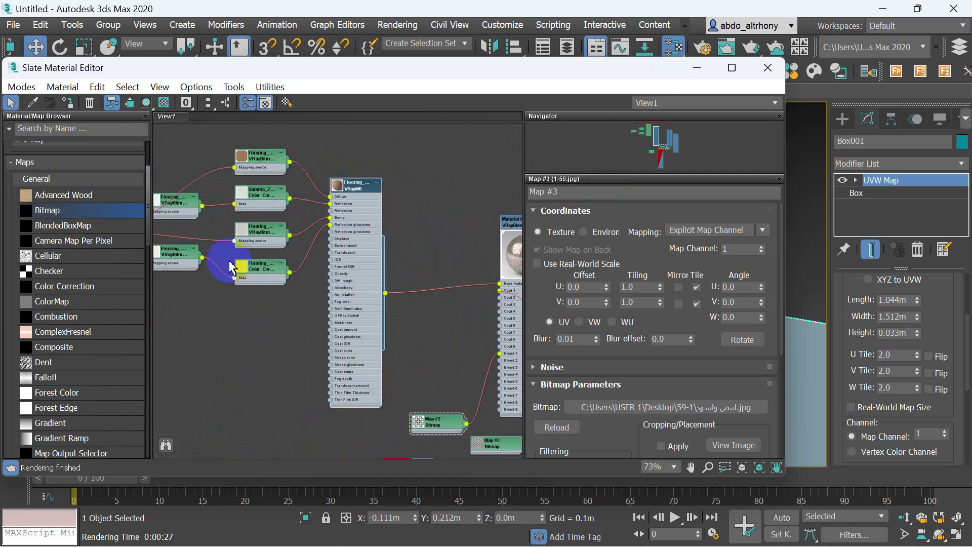
scroll(231, 261, up, 2)
click(244, 270)
scroll(244, 270, up, 1)
double_click(253, 271)
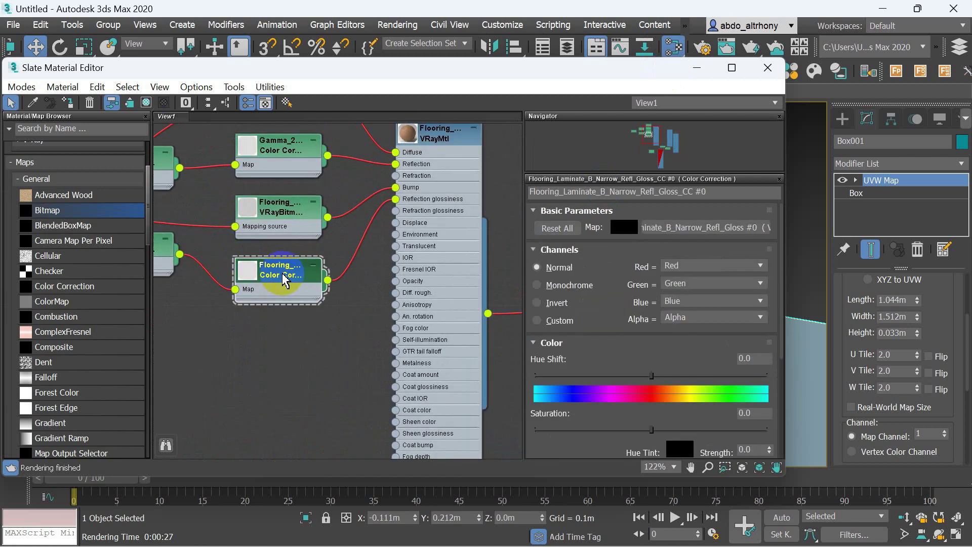
- Set Lightness to Advanced with RGB gamma 0.5, then close the material editor
drag(590, 334, 642, 257)
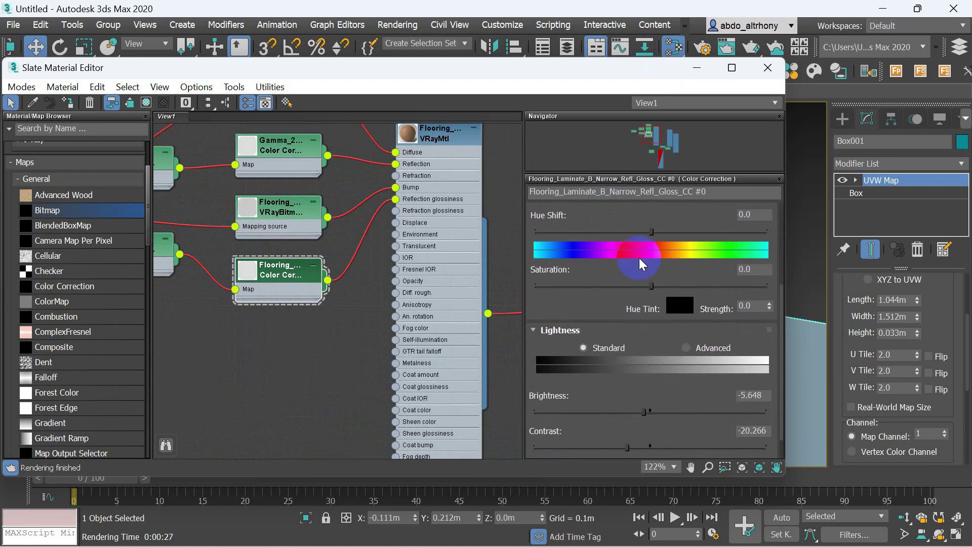
drag(648, 374, 646, 344)
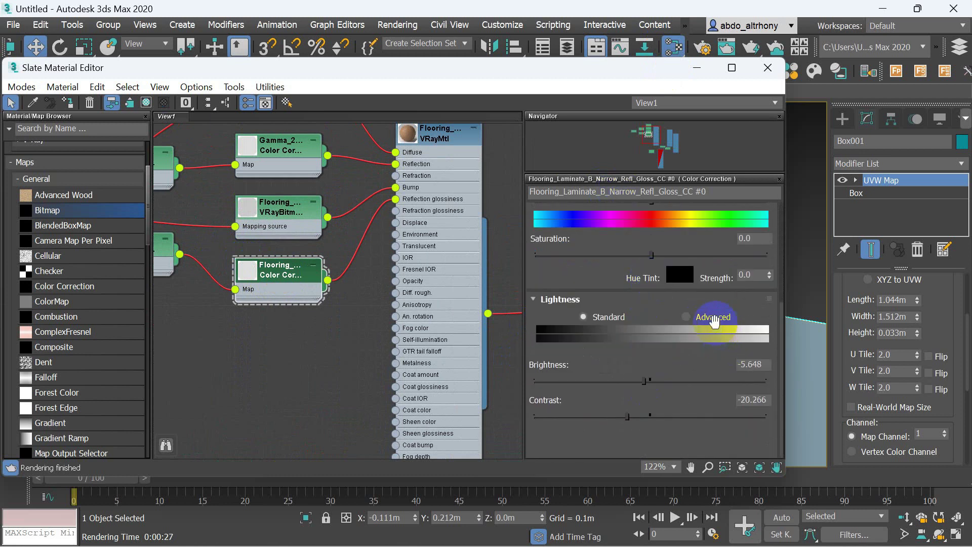
click(715, 319)
double_click(646, 377)
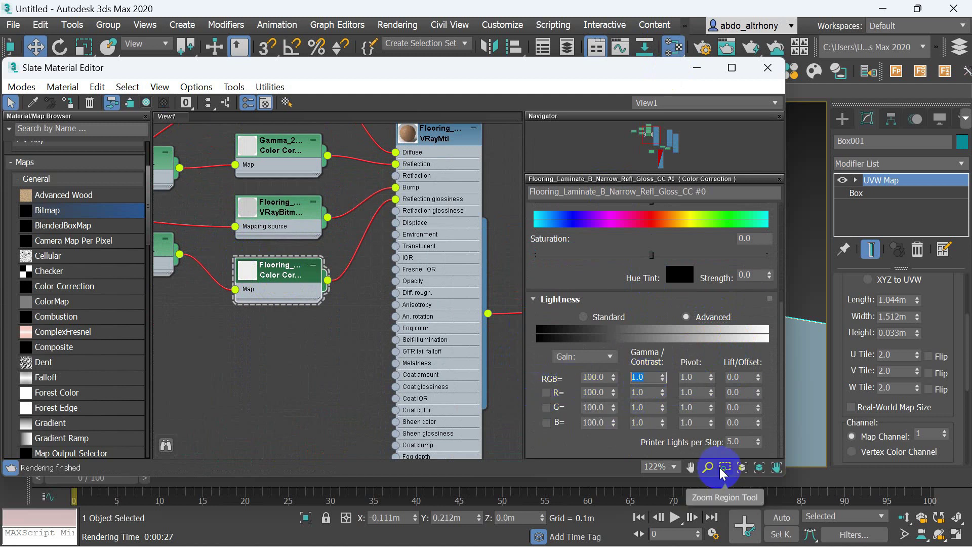
text(0.5)
key(Return)
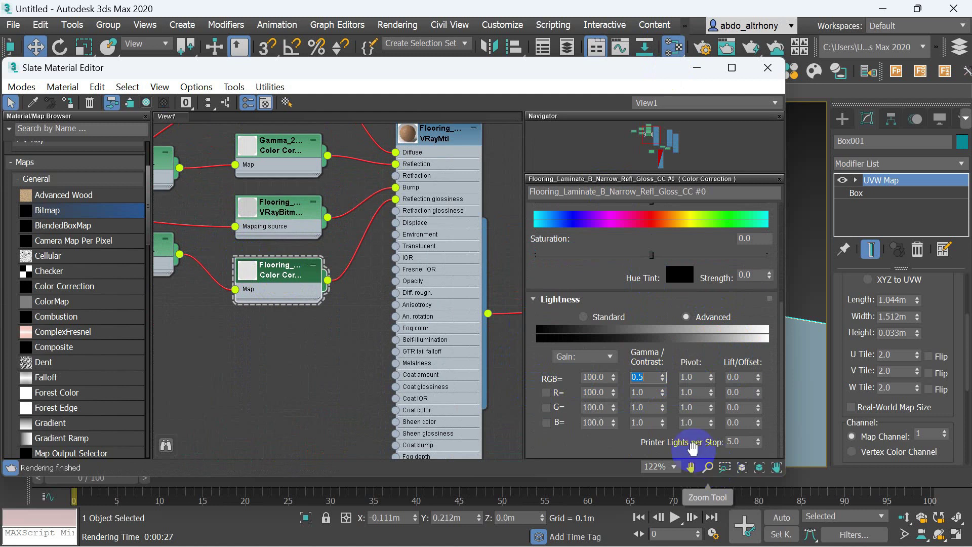
click(768, 69)
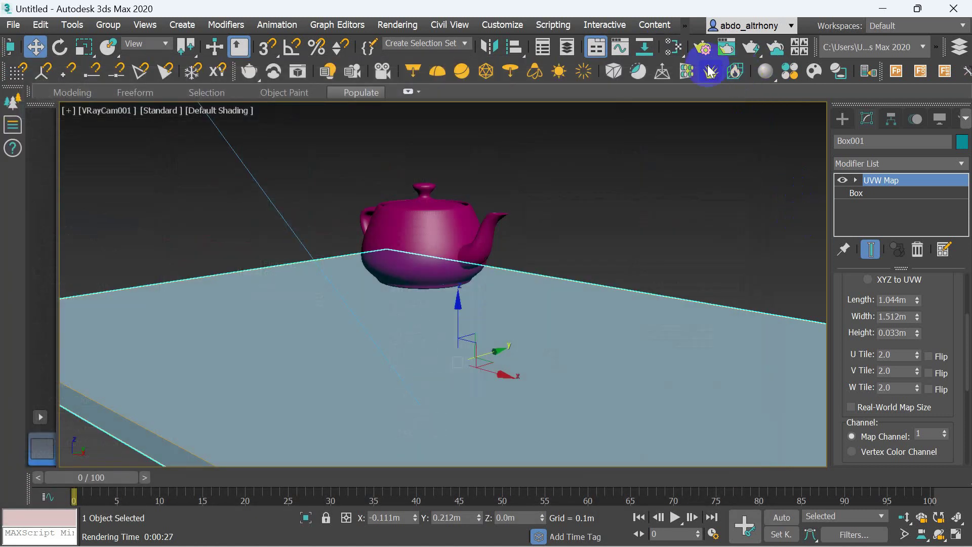
- Render the teapot scene with V-Ray via F10 and close the finished render
key(F10)
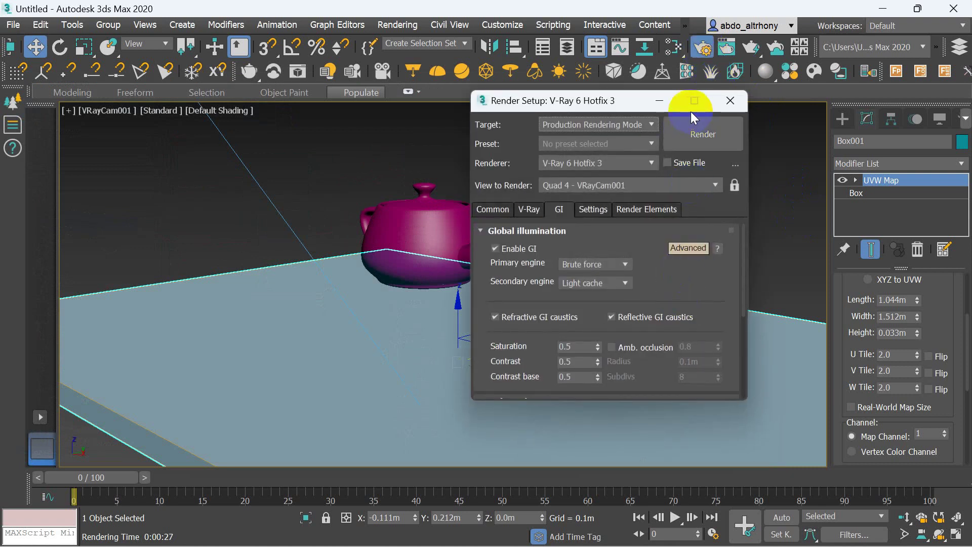
click(691, 132)
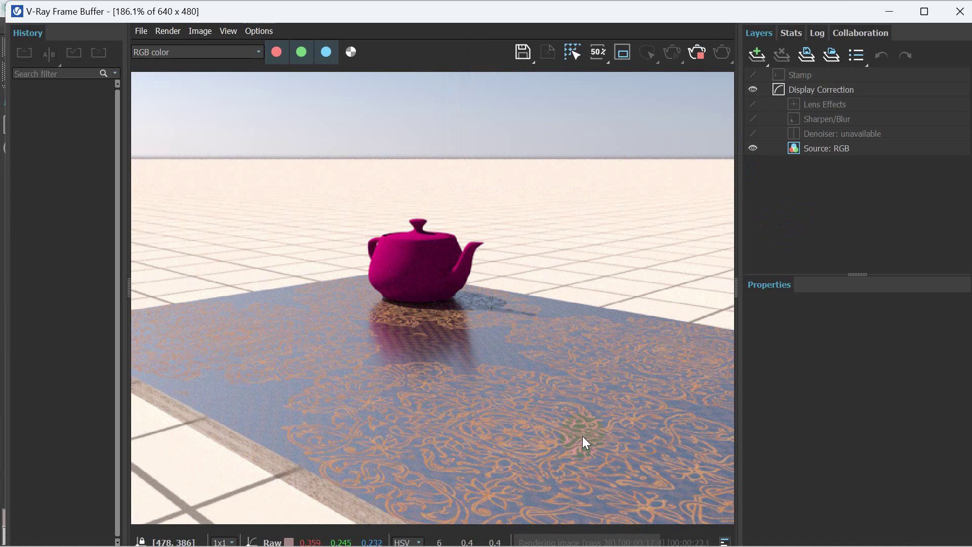
click(698, 51)
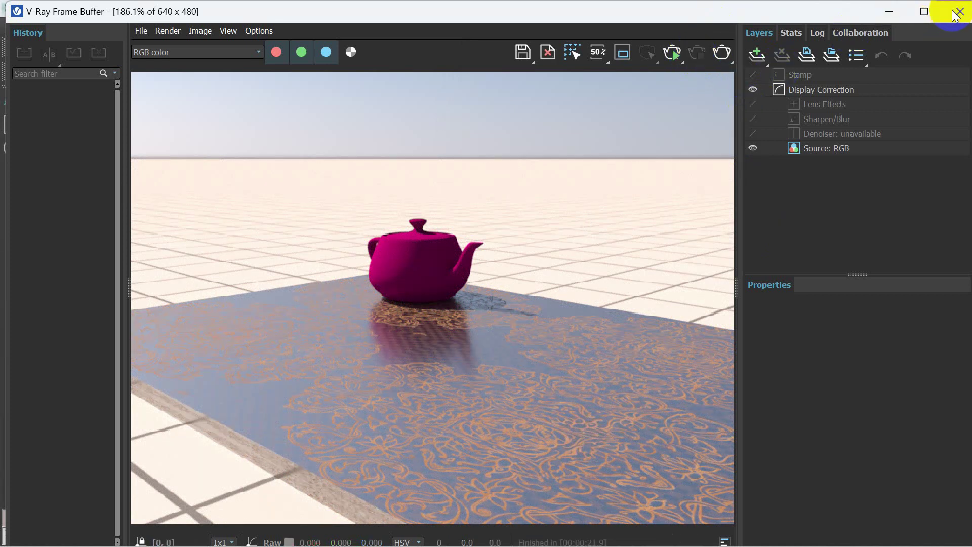
click(954, 12)
- Close render settings and select the floor slab Box001 to edit its UVW mapping
click(723, 107)
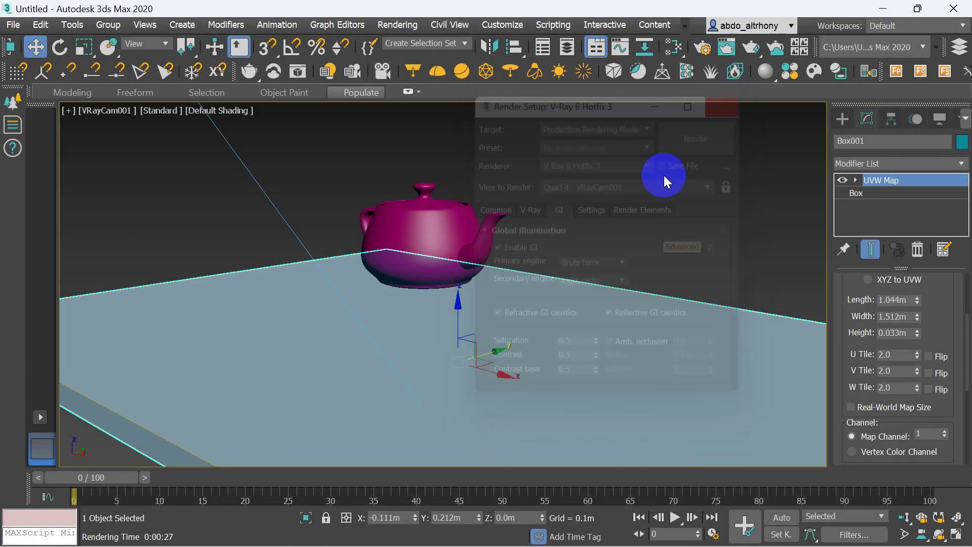
click(430, 233)
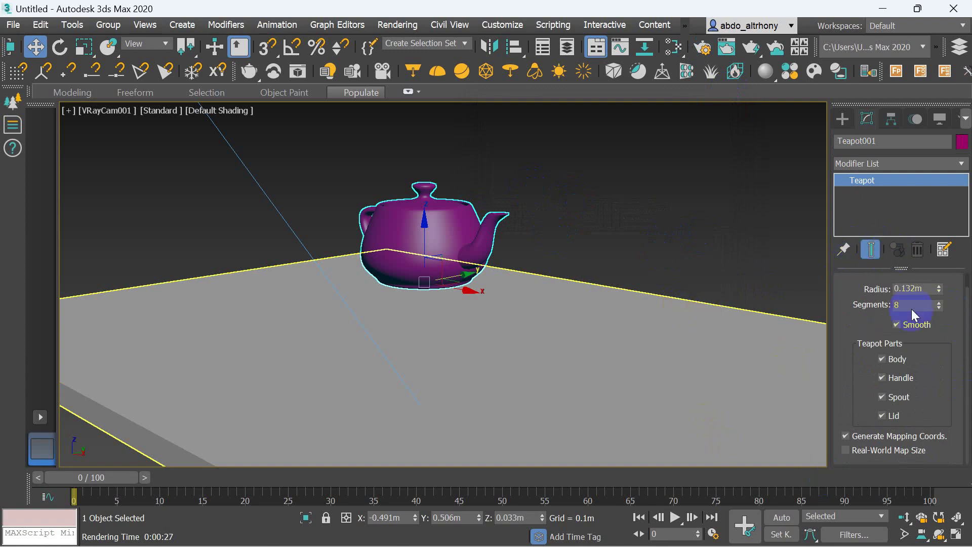
click(647, 320)
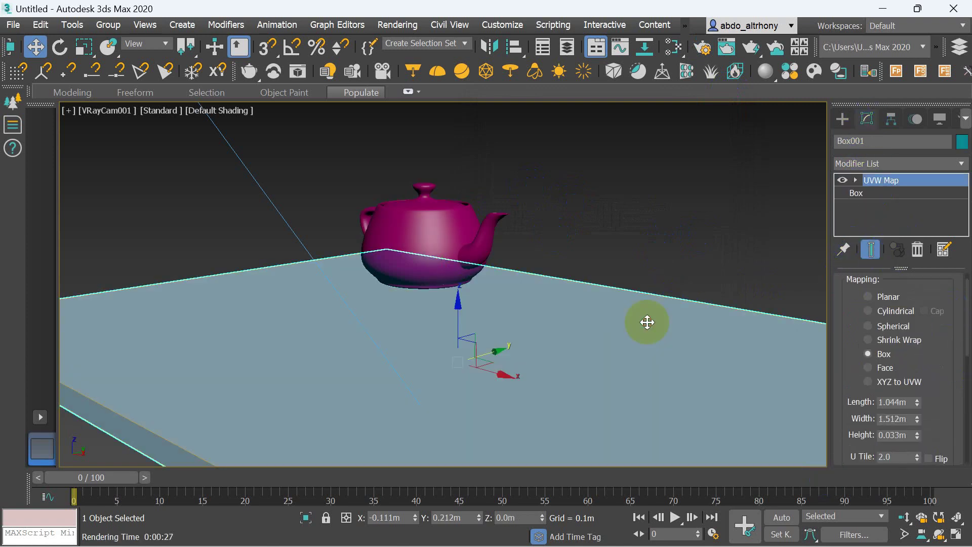
drag(938, 375, 936, 285)
click(937, 387)
- Set the slab's UVW Map U, V and W Tile values to 1.0
double_click(894, 368)
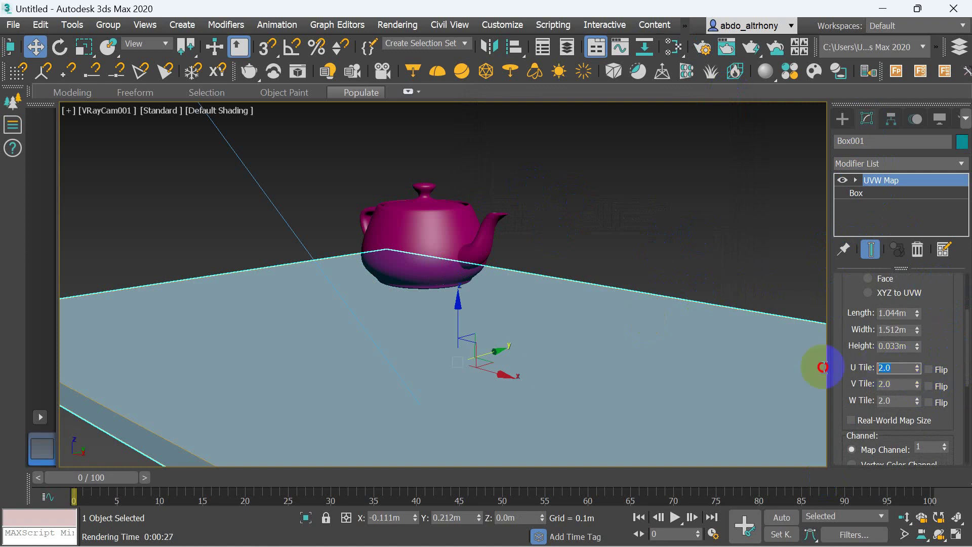
text(1)
key(Tab)
text(1)
key(Tab)
text(1)
key(Tab)
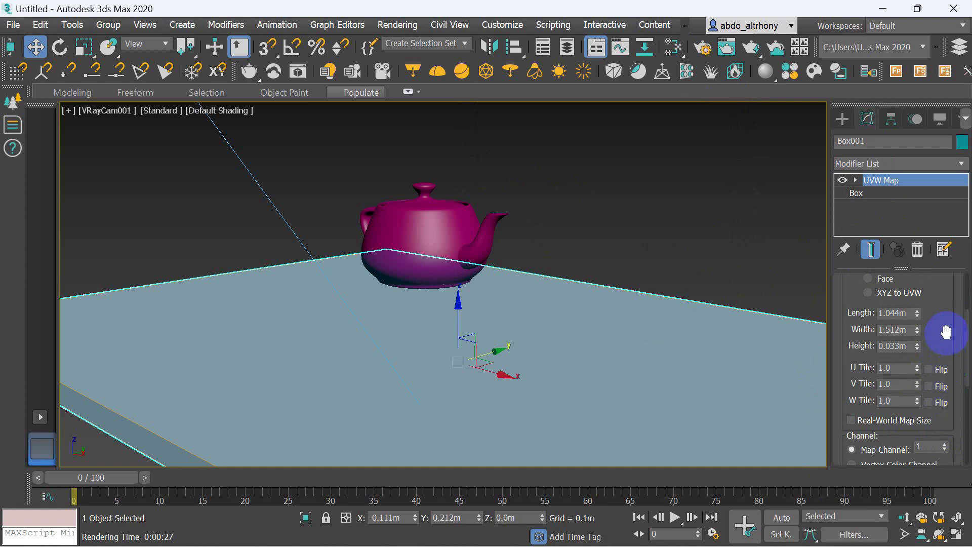
- Resize the UVW mapping gizmo to 1.66m long, 2.736m wide and 0.011m high
mouse_move(947, 323)
mouse_down()
mouse_move(941, 294)
mouse_move(942, 403)
mouse_up()
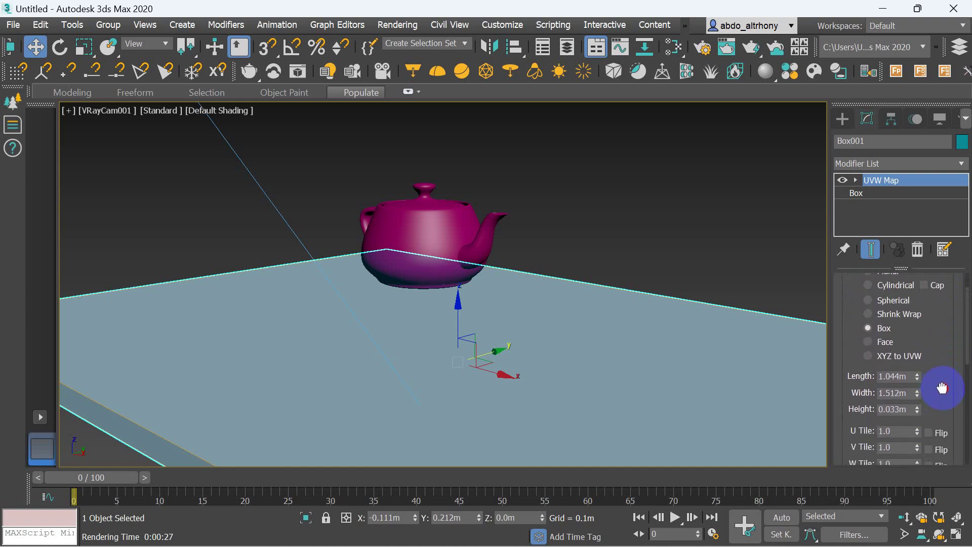
drag(942, 403, 946, 376)
click(918, 363)
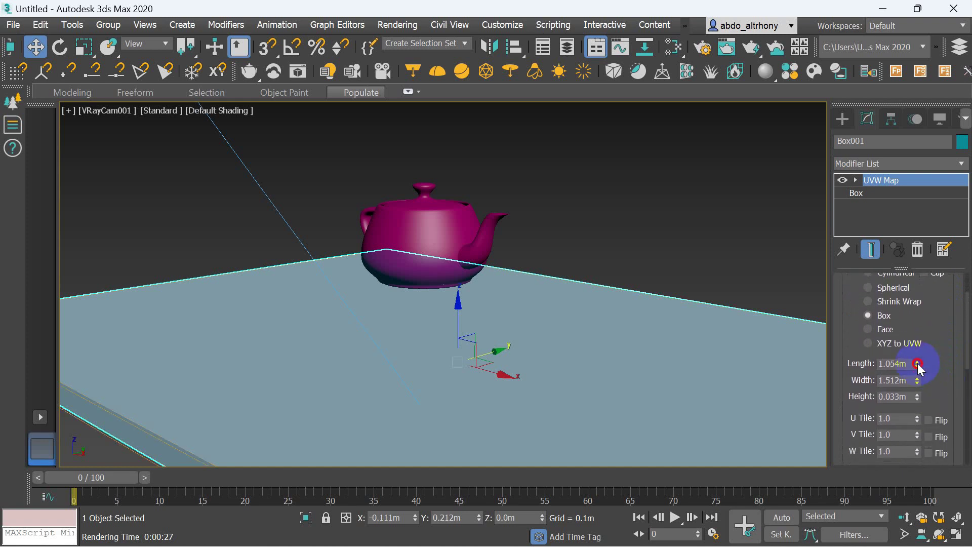
drag(918, 363, 914, 334)
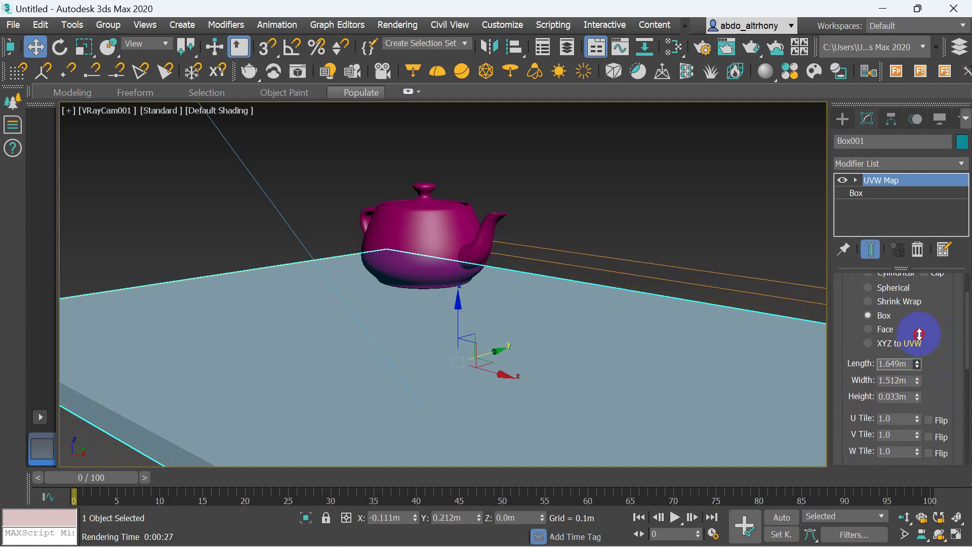
drag(918, 380, 927, 338)
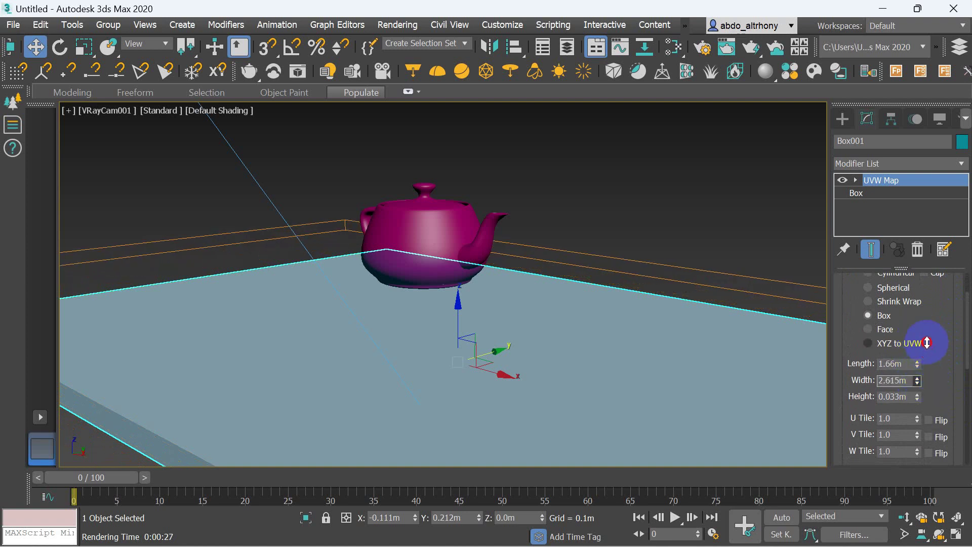
drag(918, 397, 921, 330)
drag(920, 390, 924, 414)
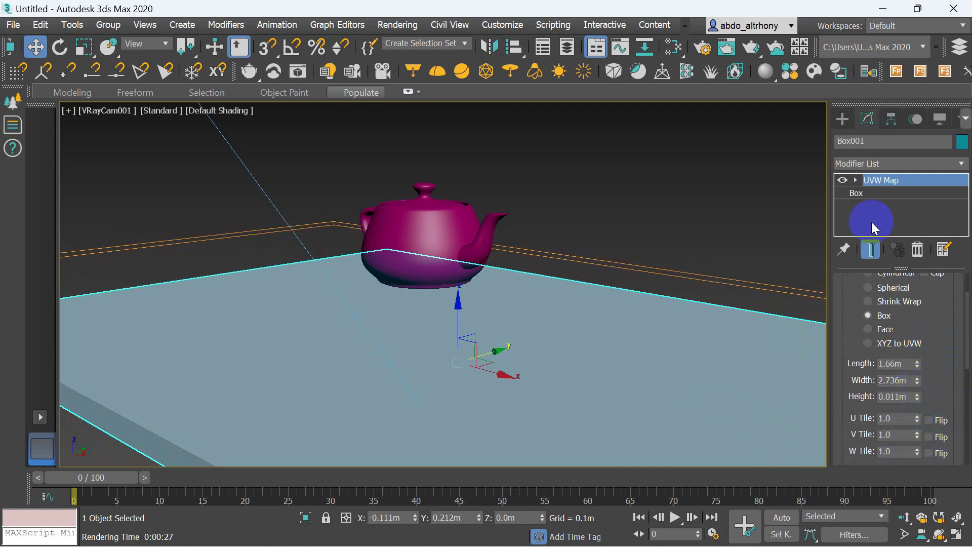
click(701, 48)
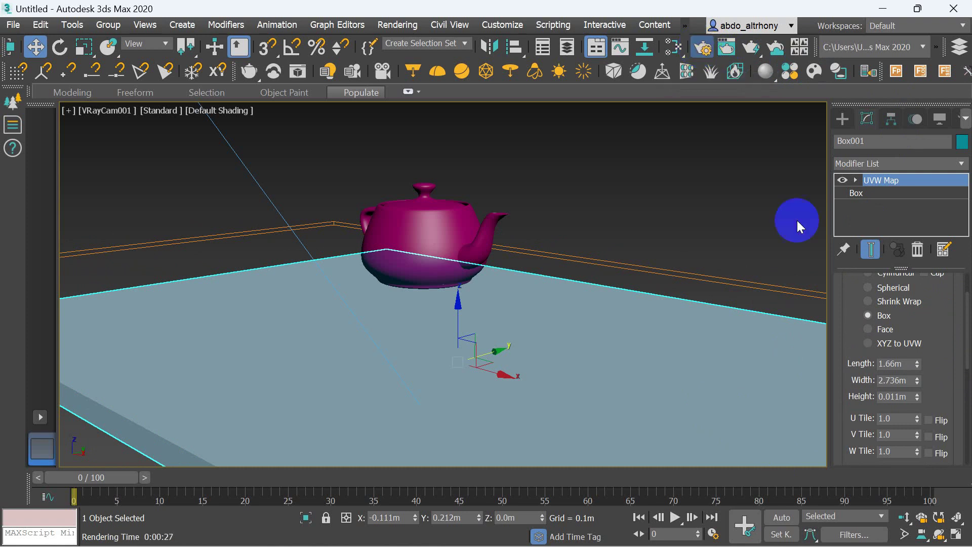
- Re-render the scene to check the larger ornamental pattern, then close the V-Ray frame buffer
click(704, 148)
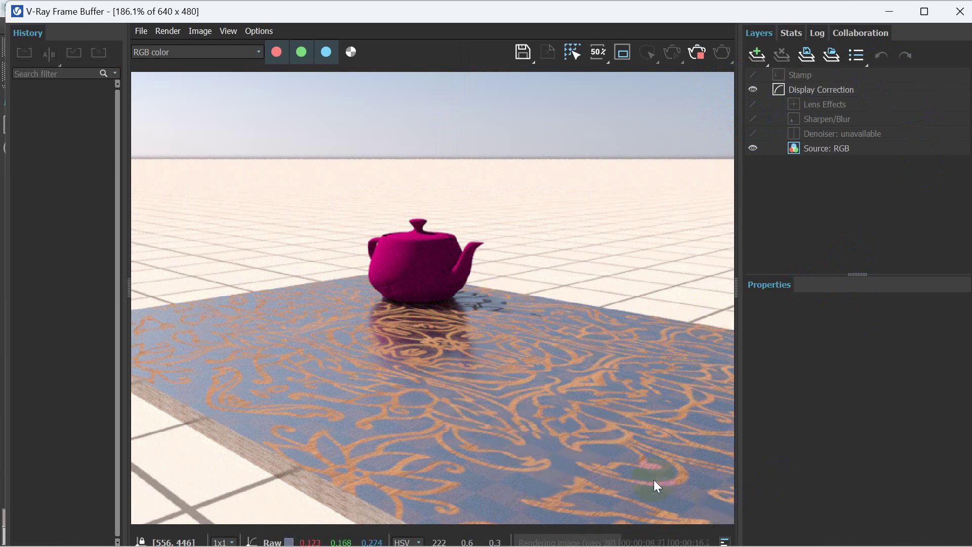
click(700, 55)
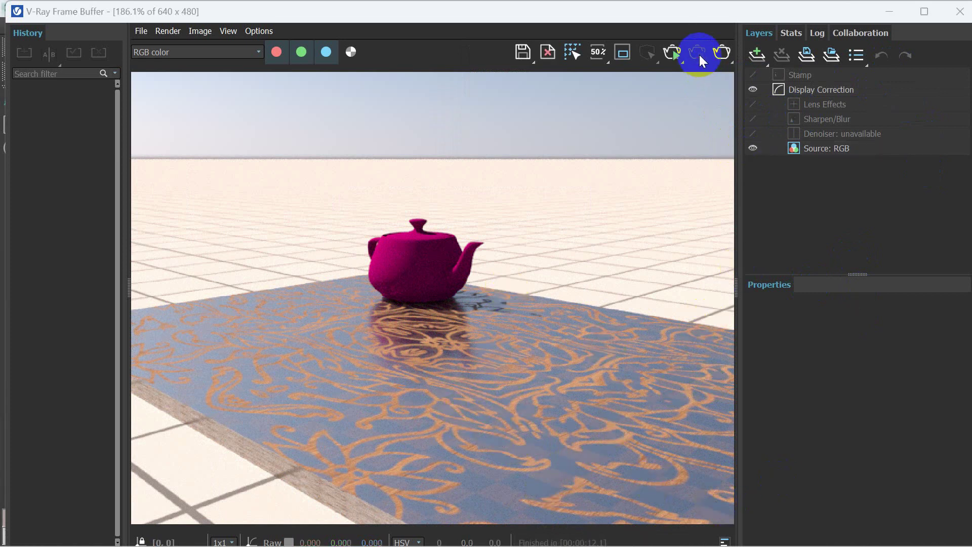
click(957, 11)
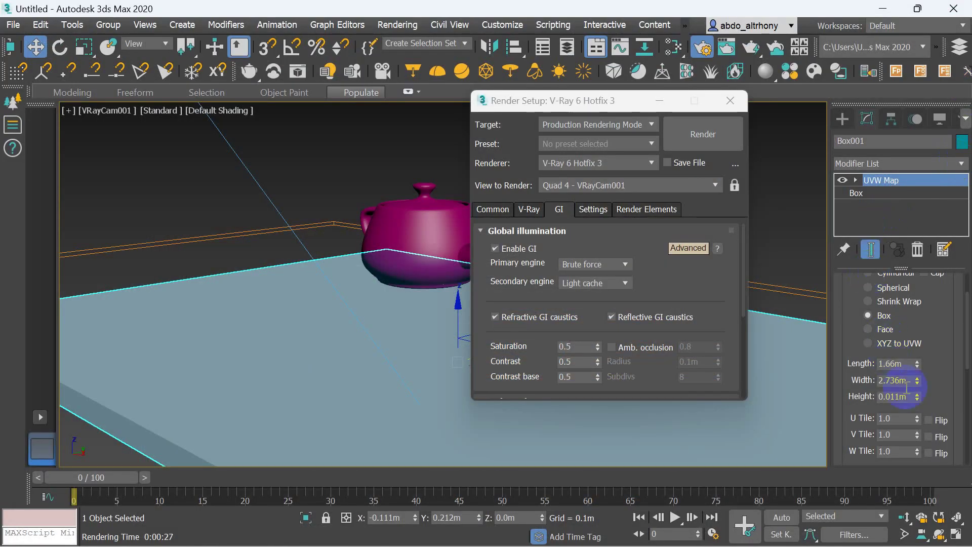
- Set the UVW gizmo Length and Width to 0.5m and re-render the scene
double_click(904, 364)
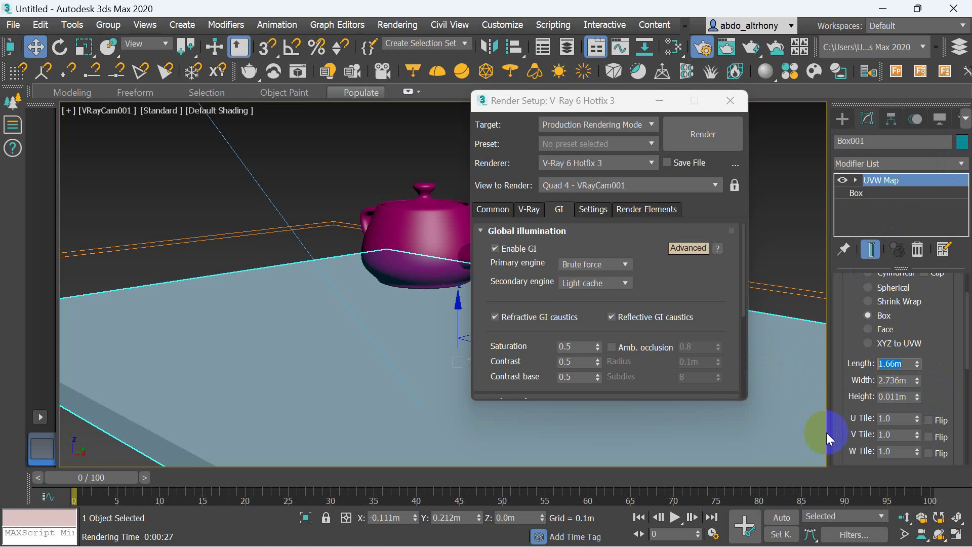
text(.5)
key(Return)
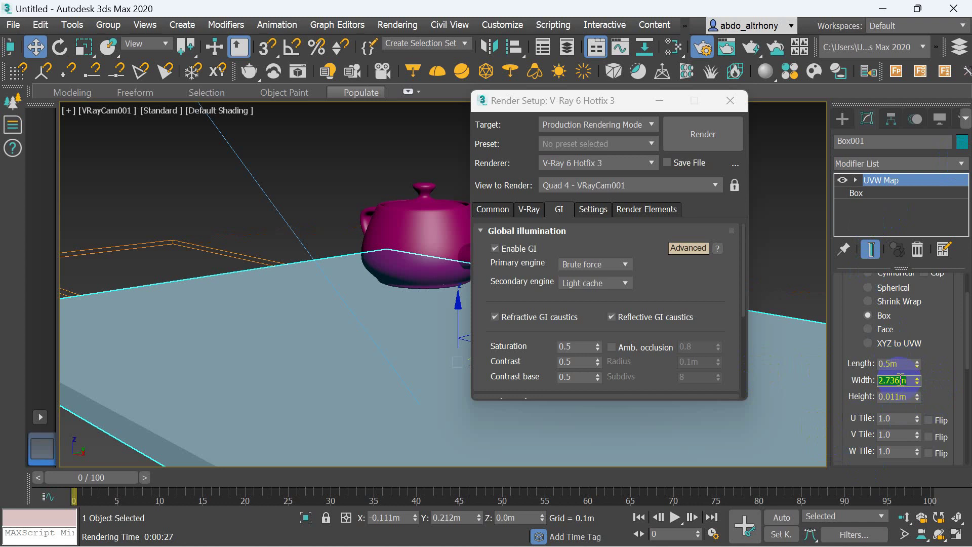
text(0.5m)
key(Return)
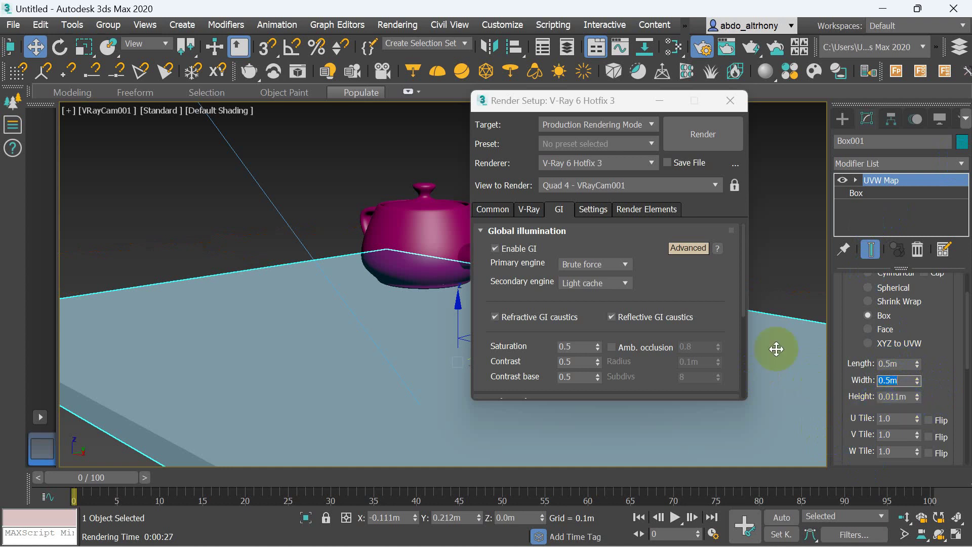
click(704, 134)
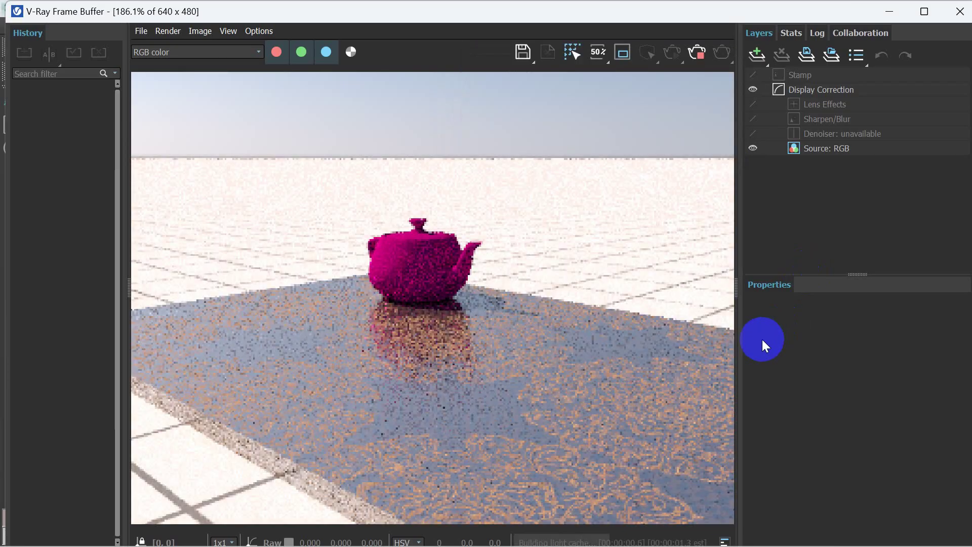
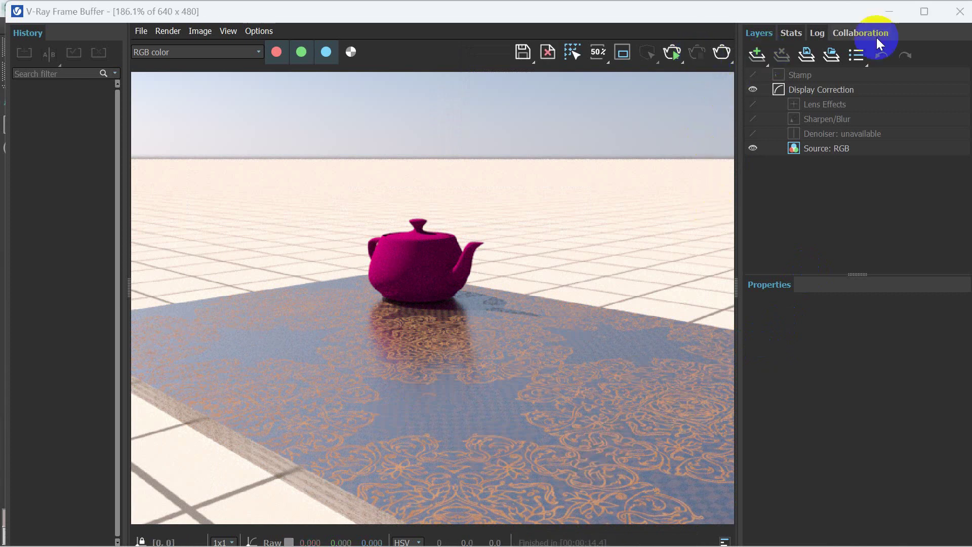
- Close the finished V-Ray render and Render Setup, then select the teapot in the viewport
click(960, 12)
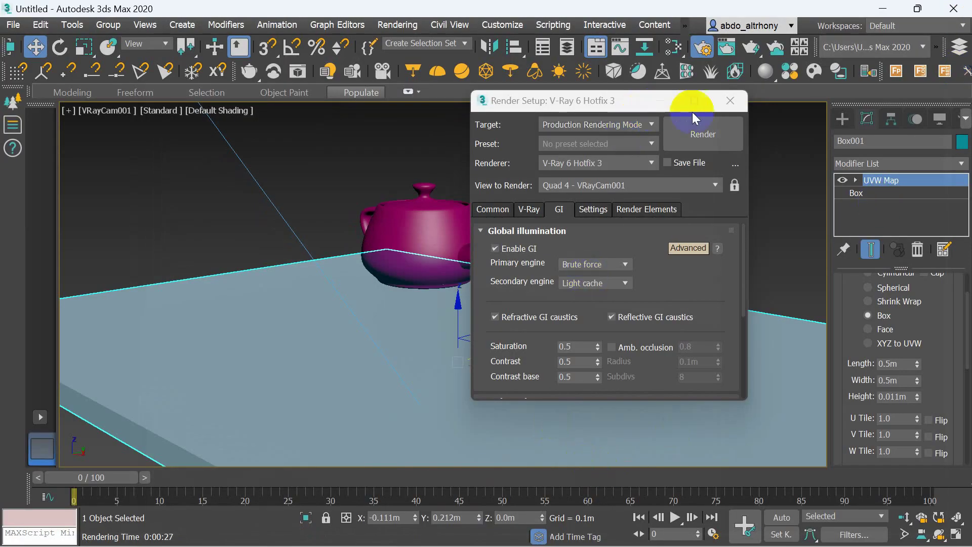
click(730, 101)
click(419, 217)
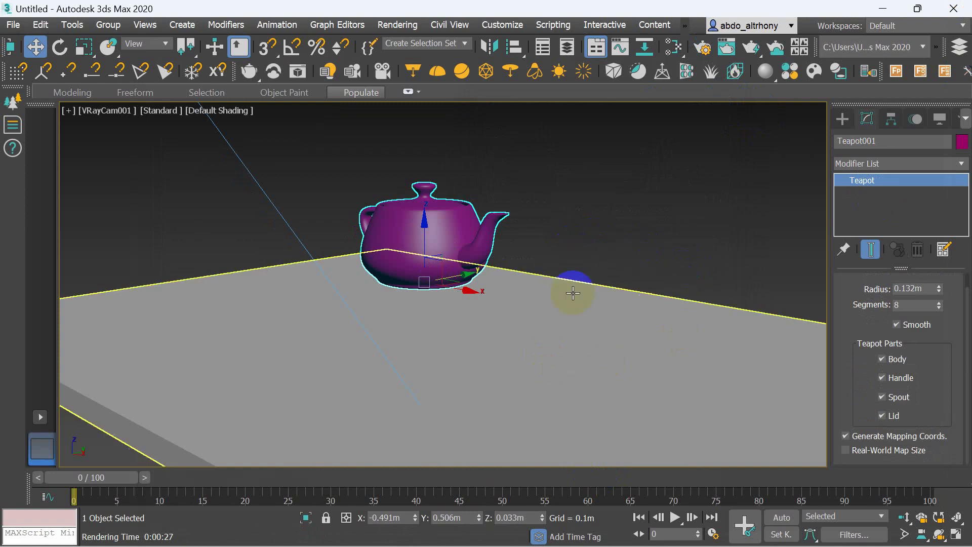
- Open the Slate Material Editor and frame the flooring material's node network
click(675, 48)
scroll(391, 326, down, 2)
scroll(397, 343, down, 5)
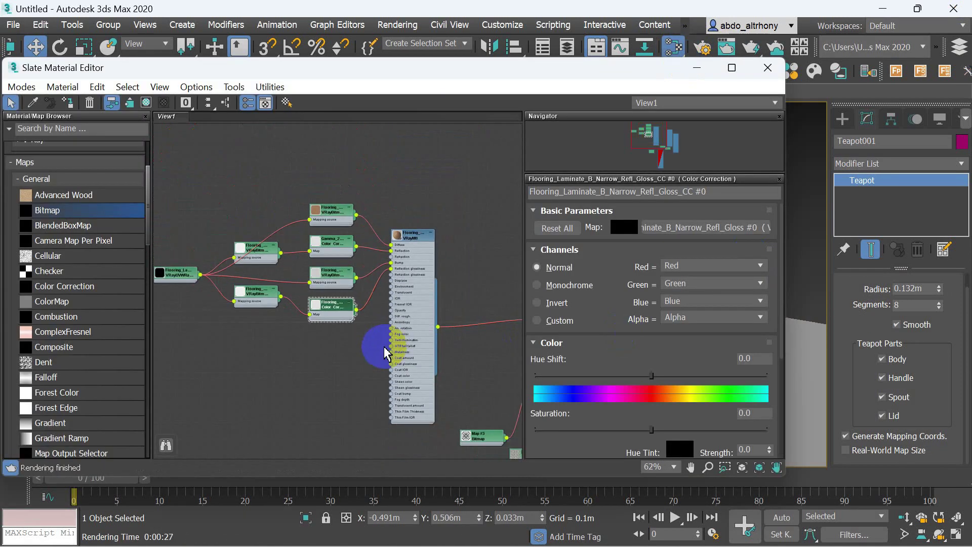
scroll(297, 310, down, 5)
scroll(298, 311, up, 3)
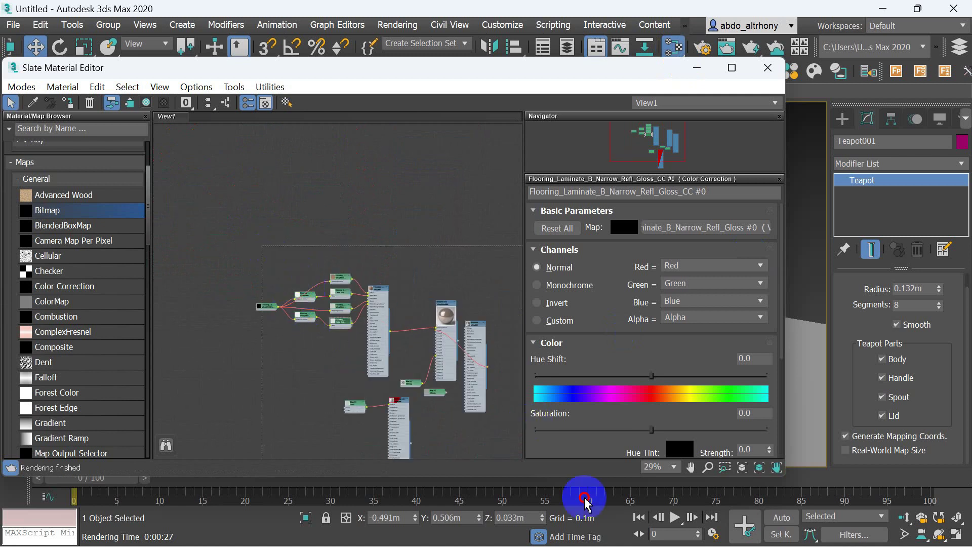
middle_drag(434, 326, 330, 373)
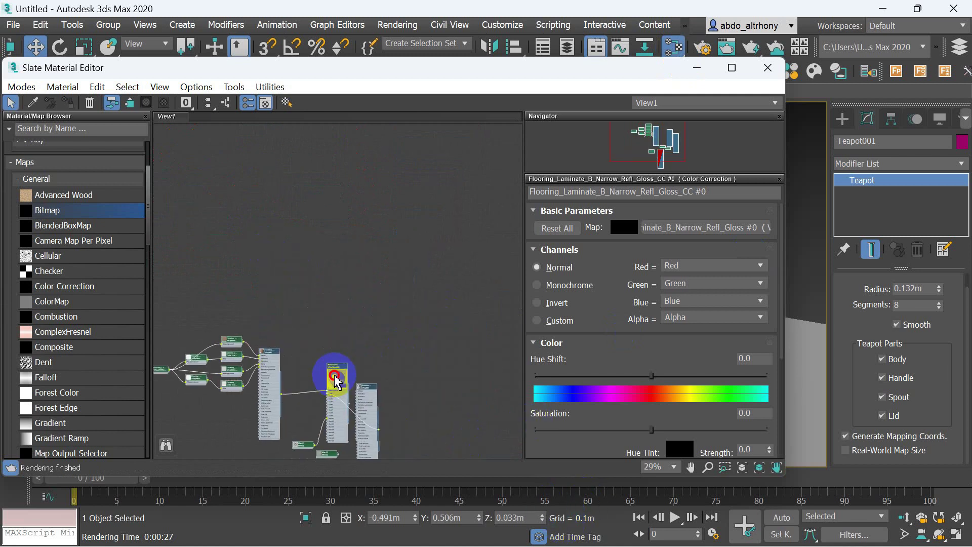
scroll(131, 218, up, 1)
scroll(130, 218, up, 2)
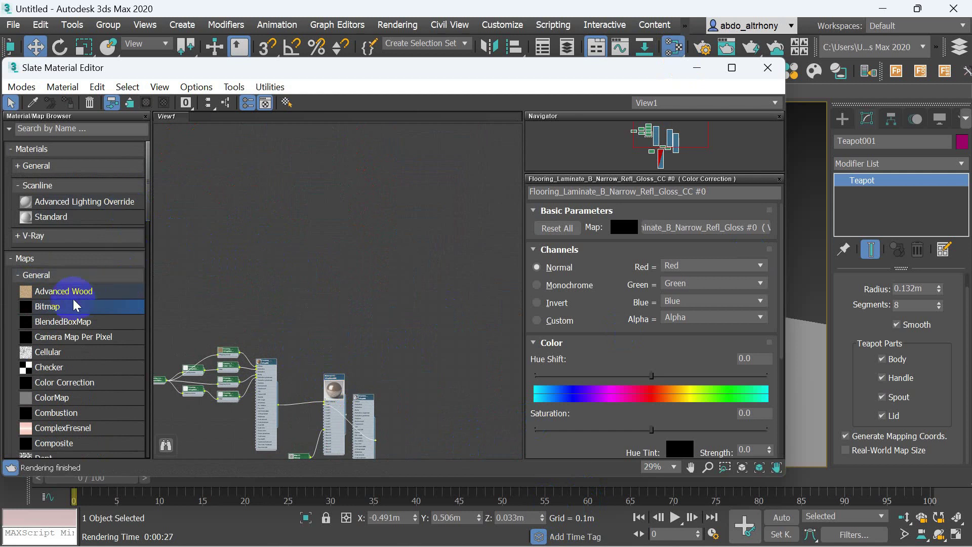
- Add a VRayMtl node from the V-Ray materials category, then delete it again
click(19, 278)
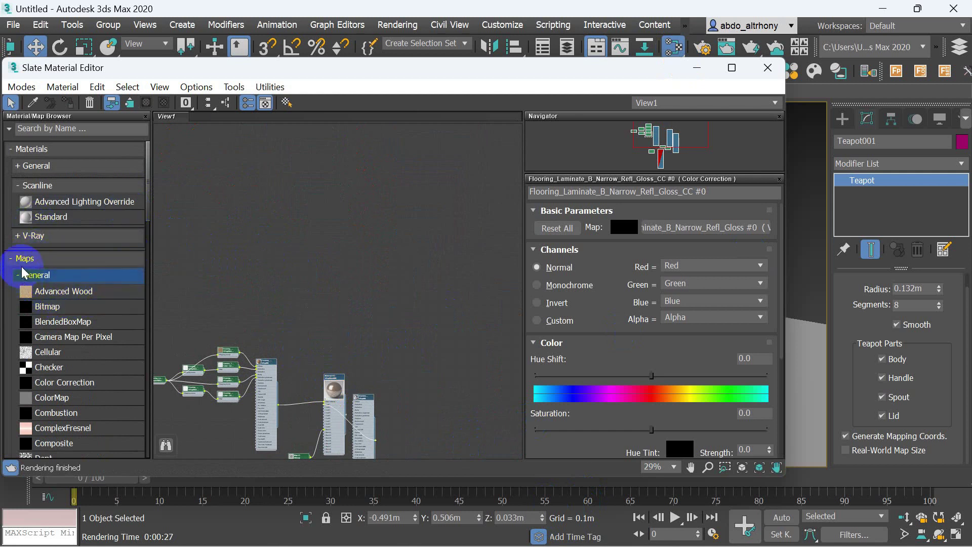
click(23, 239)
double_click(60, 449)
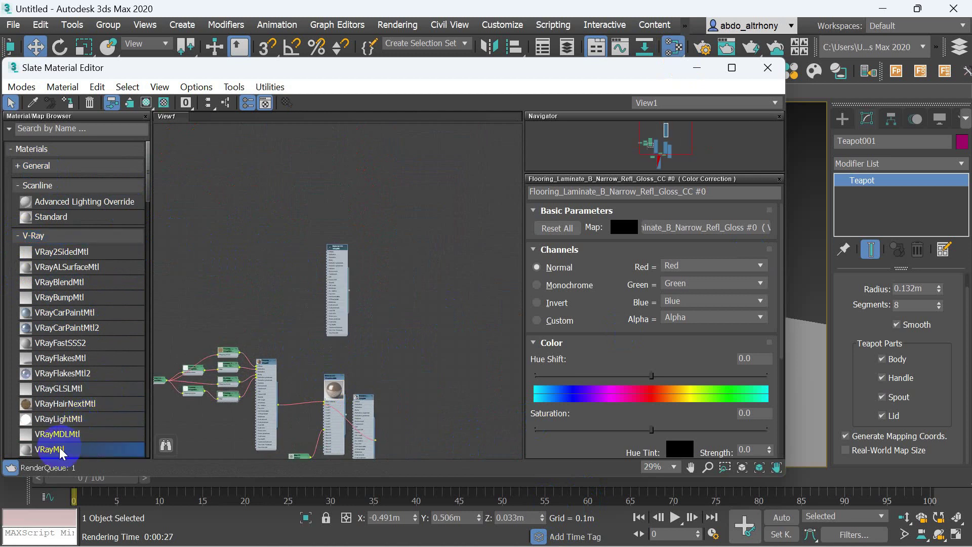
drag(336, 248, 269, 171)
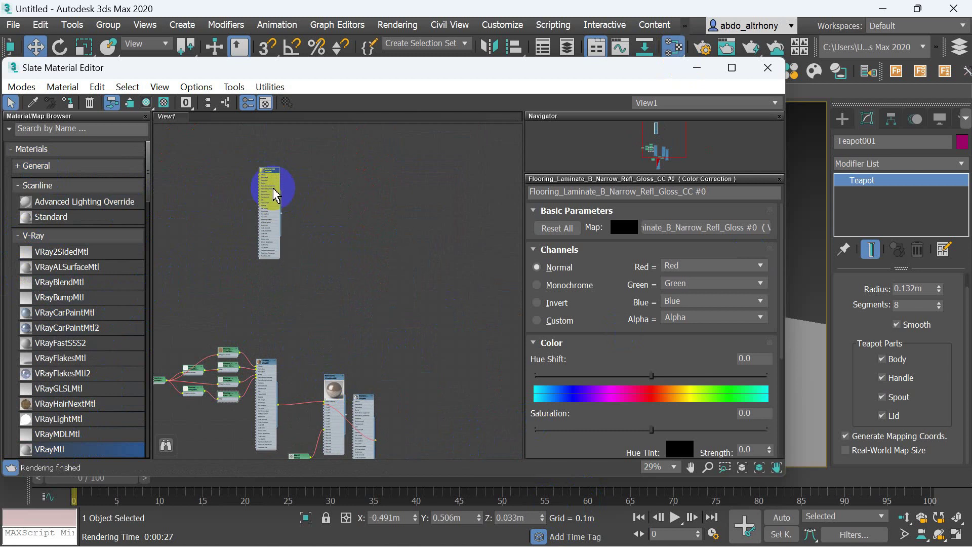
key(Delete)
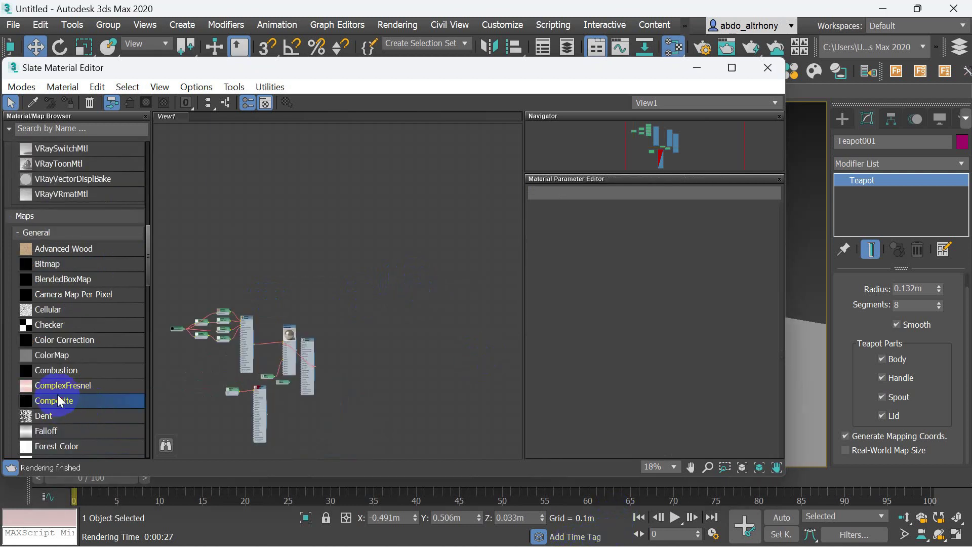
- Add Composite map Map #7, show its parameters, and start a General map for Layer 1
double_click(60, 401)
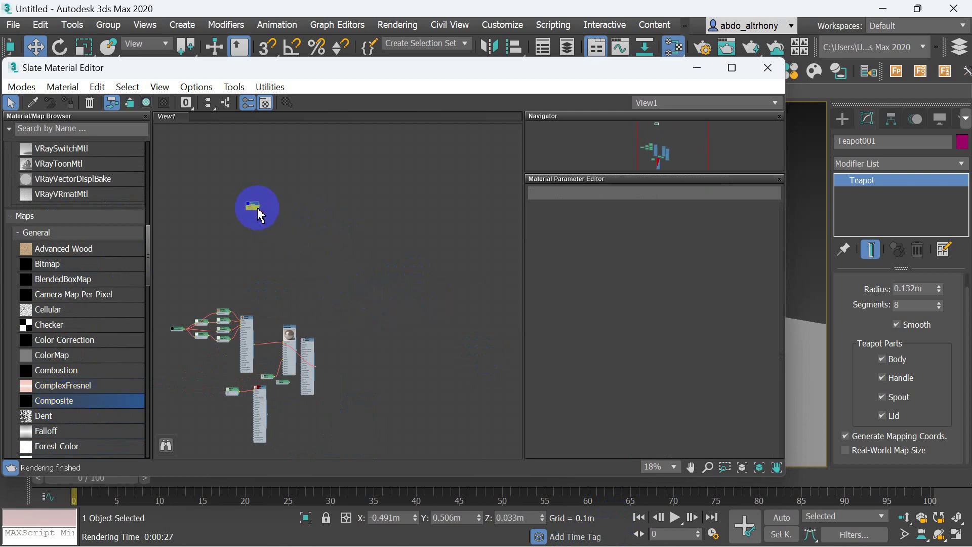
scroll(250, 219, up, 5)
scroll(293, 158, up, 3)
scroll(279, 174, up, 3)
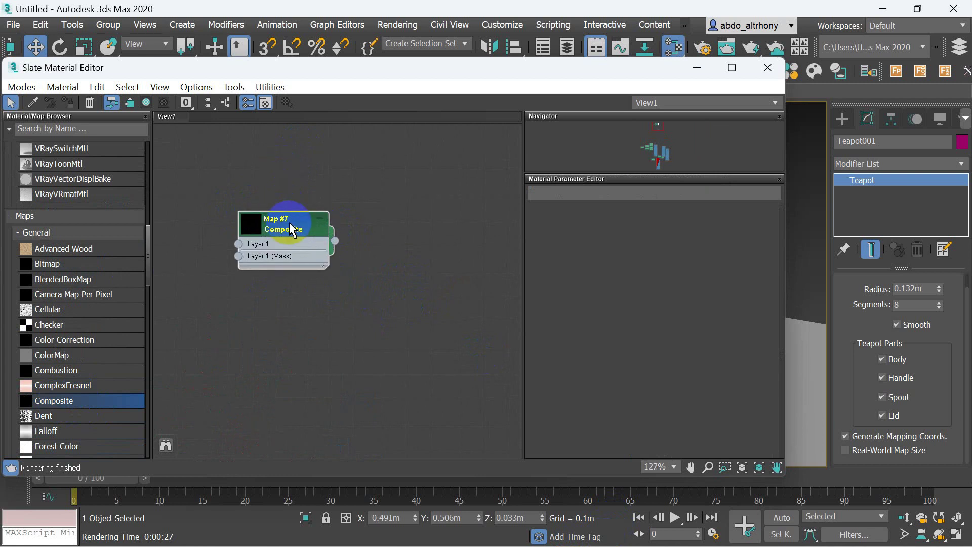
drag(307, 216, 324, 205)
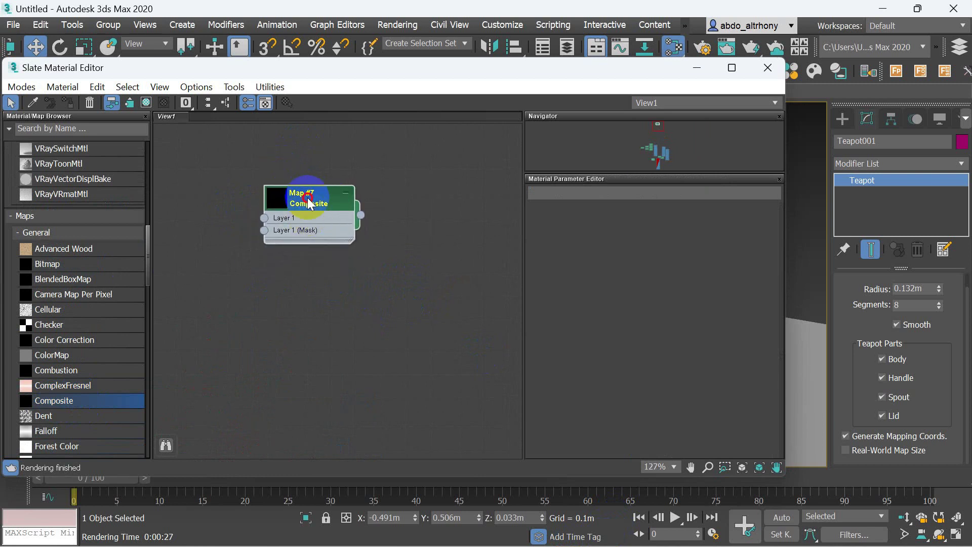
double_click(309, 202)
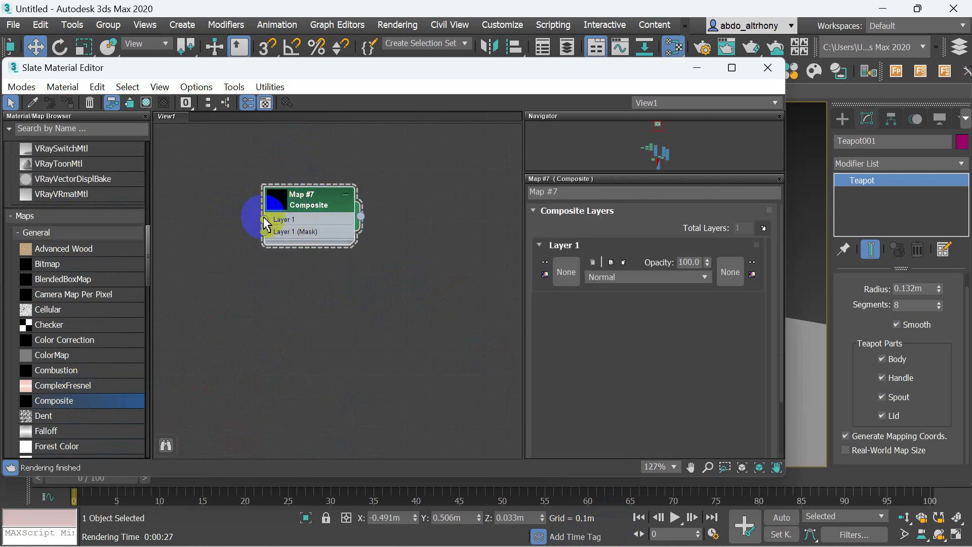
drag(265, 223, 247, 314)
mouse_move(288, 319)
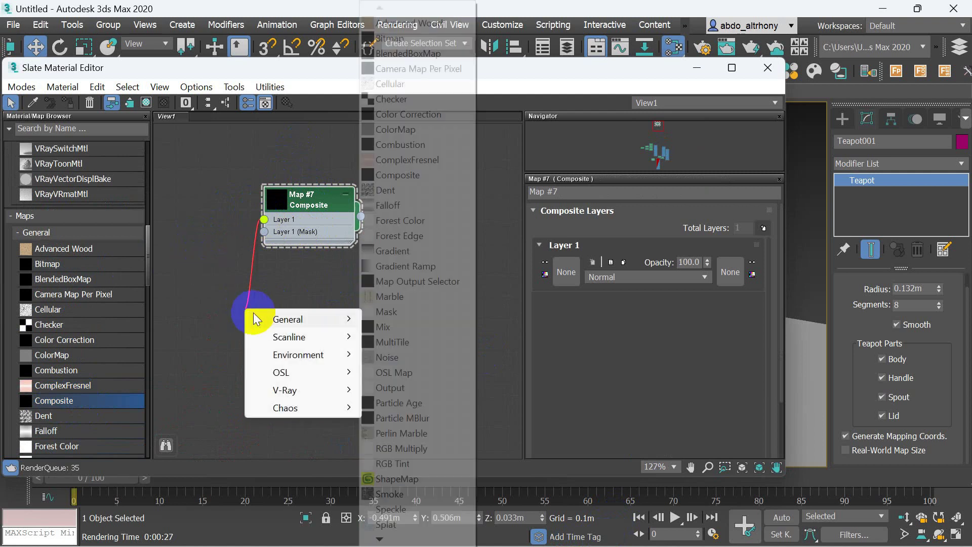
click(285, 325)
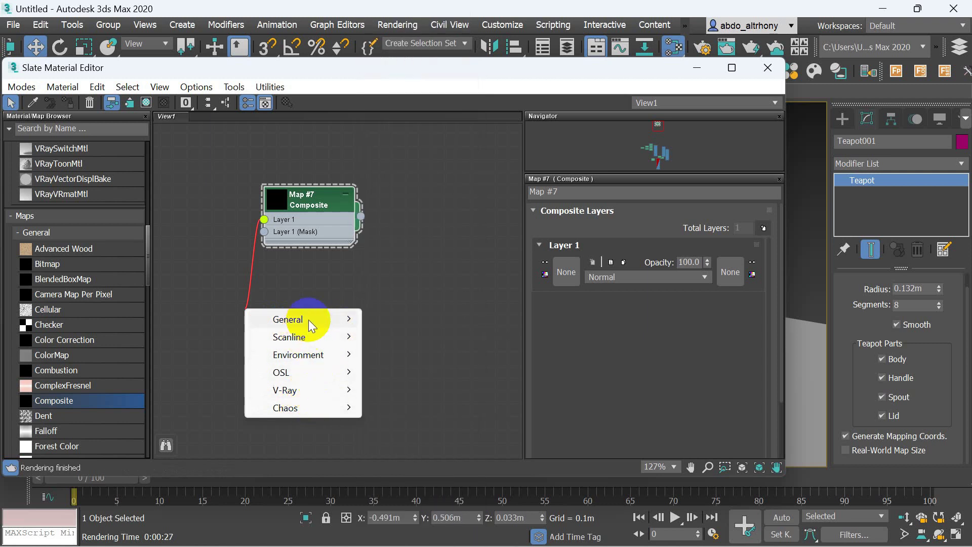
- Choose Bitmap for Layer 1 and browse the brick wall and coral fort wall folders in v ray matlib
click(424, 38)
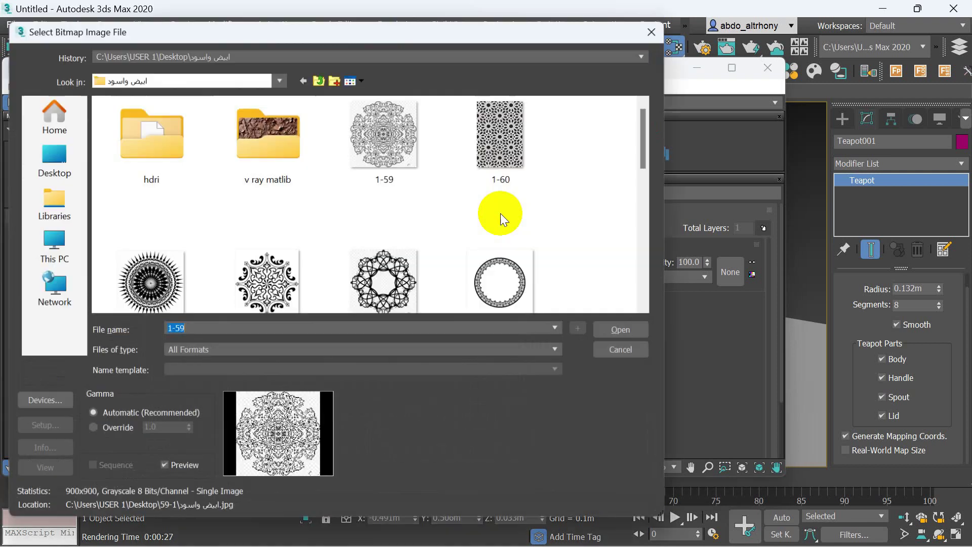
double_click(275, 145)
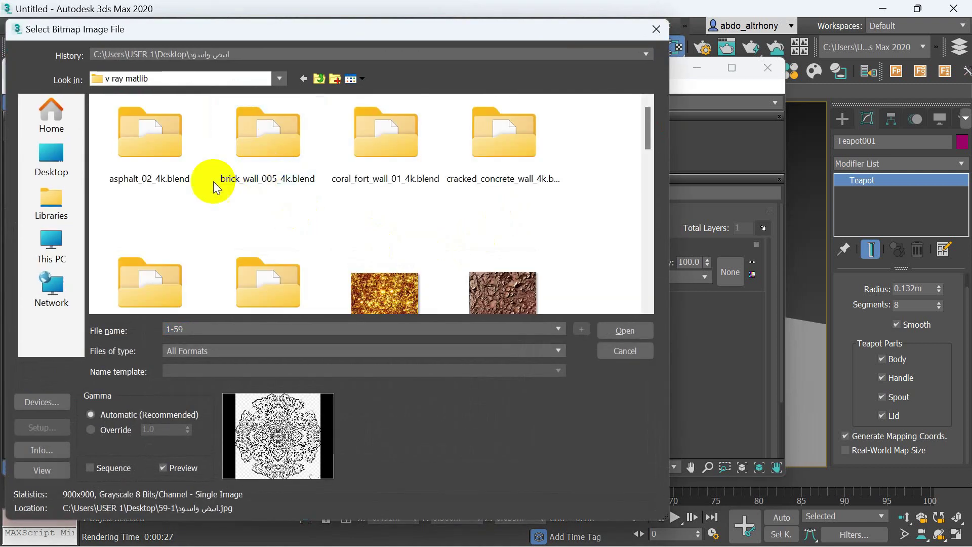
double_click(292, 151)
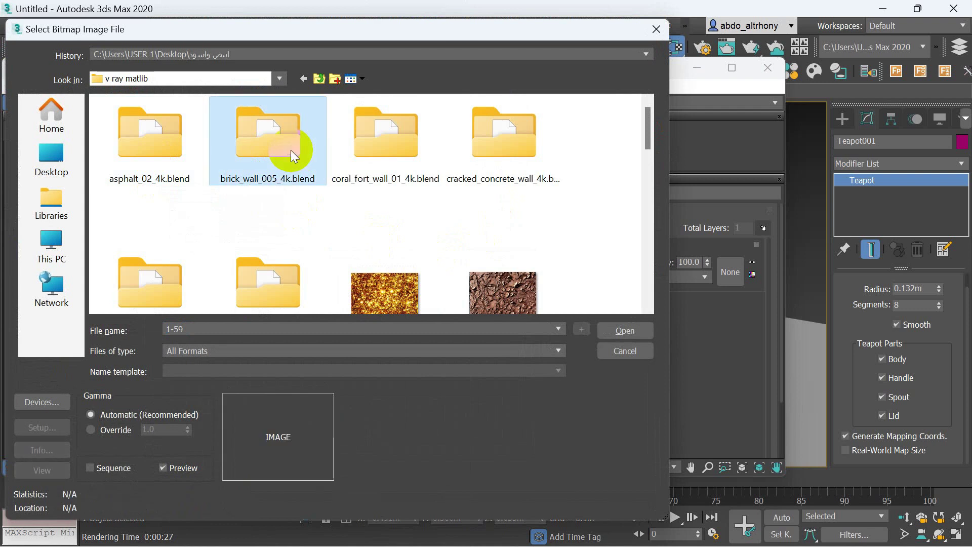
double_click(147, 125)
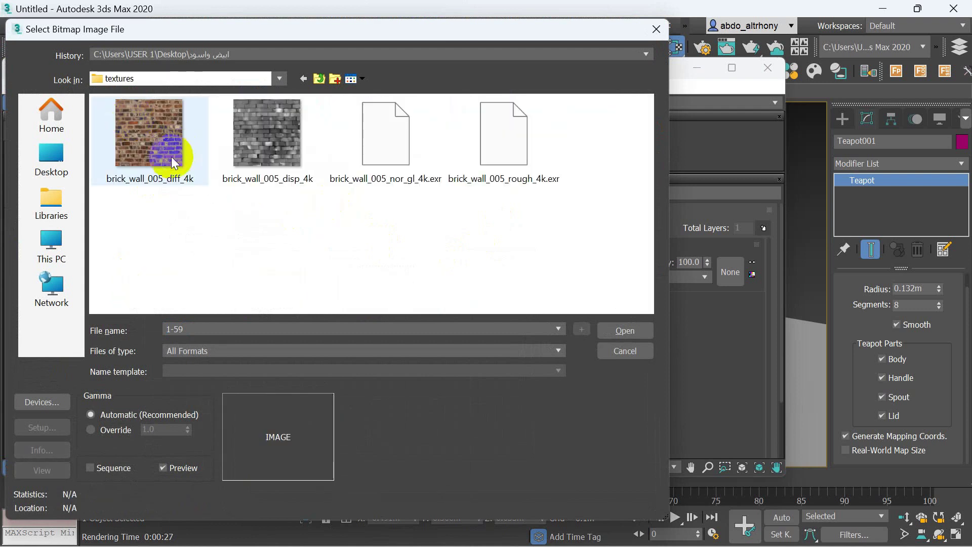
click(303, 79)
click(304, 79)
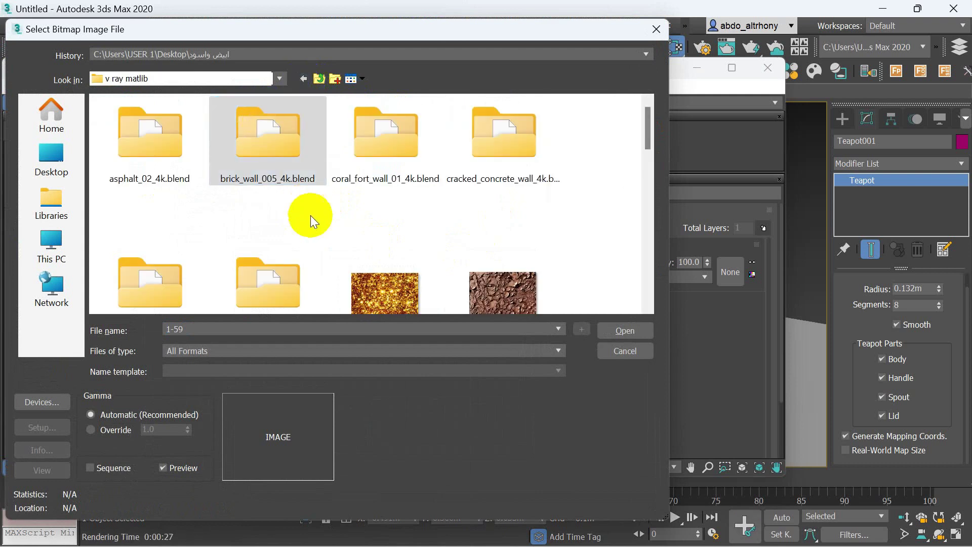
double_click(395, 154)
double_click(133, 122)
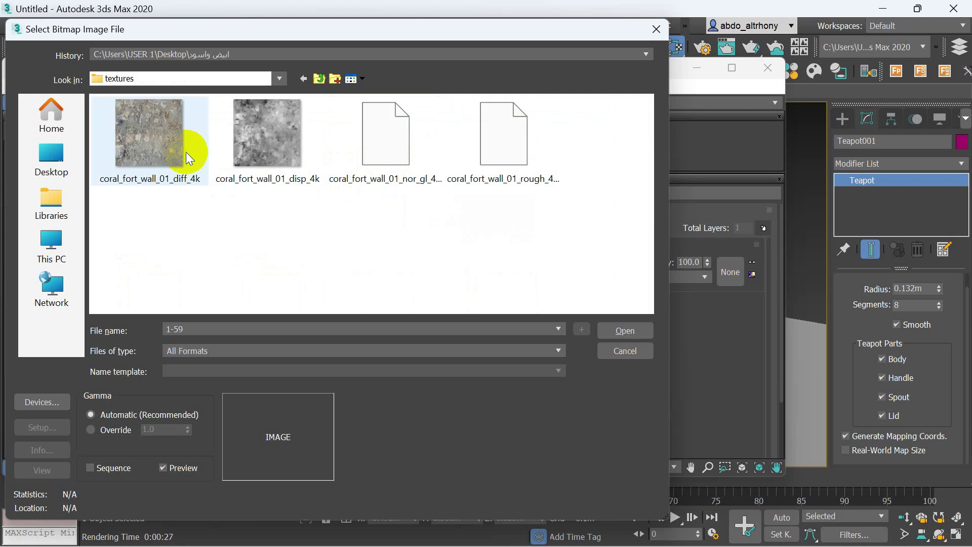
click(303, 79)
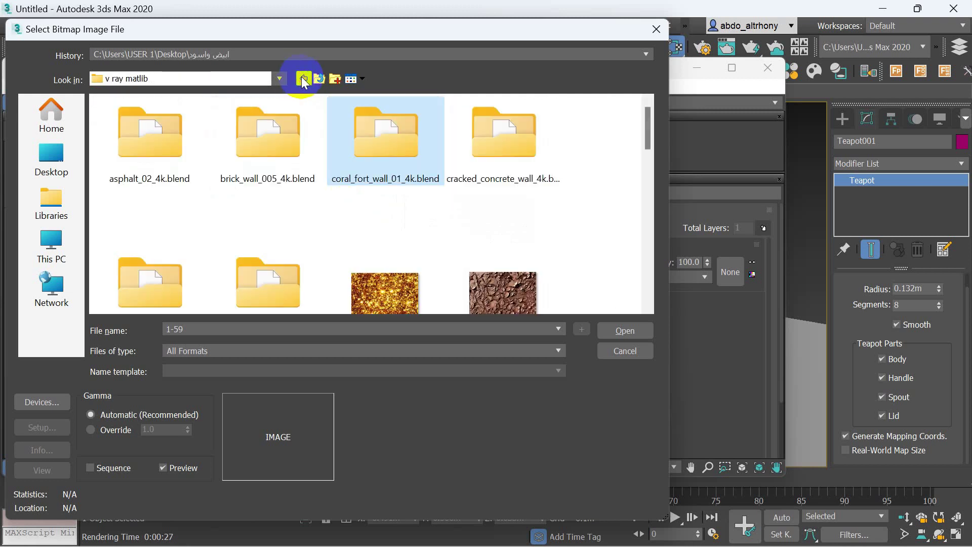
scroll(376, 201, down, 3)
scroll(378, 202, up, 2)
click(395, 218)
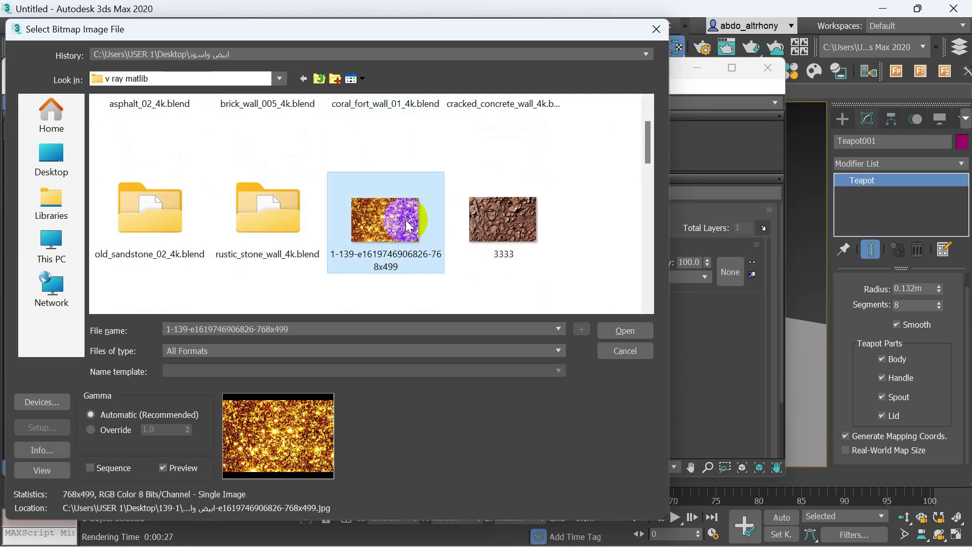
click(607, 329)
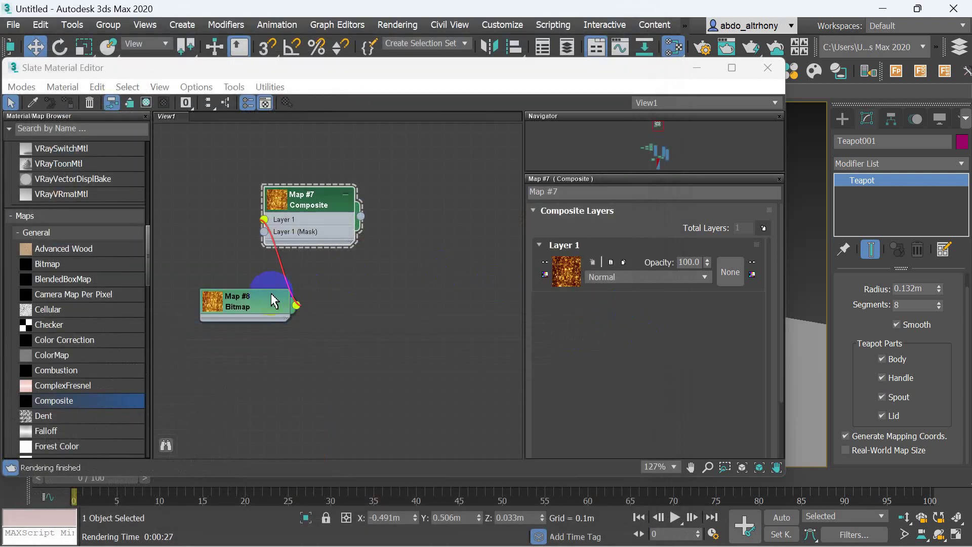
drag(272, 304, 201, 190)
- Add a second layer to Composite Map #7 and pull a new map from its Layer 2 socket
click(340, 232)
scroll(340, 232, up, 2)
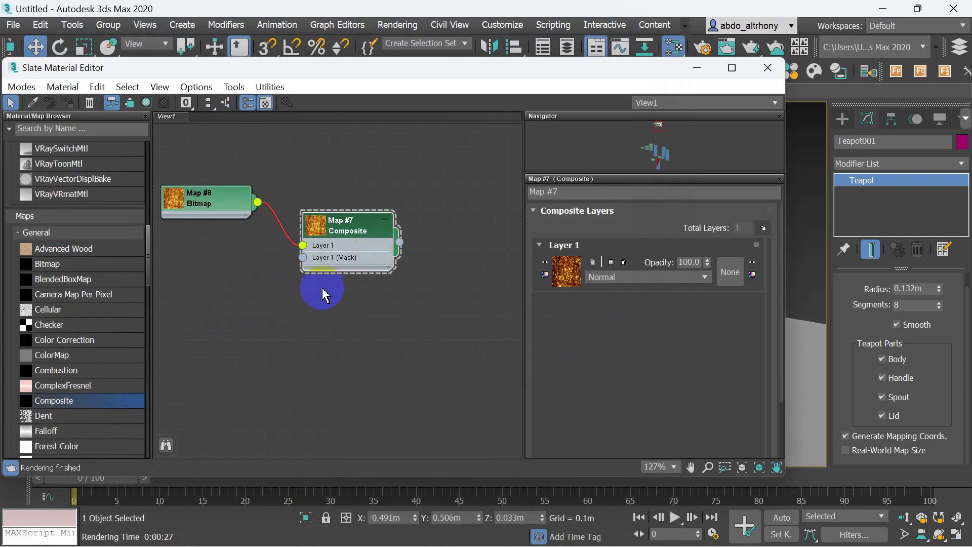
scroll(371, 276, down, 2)
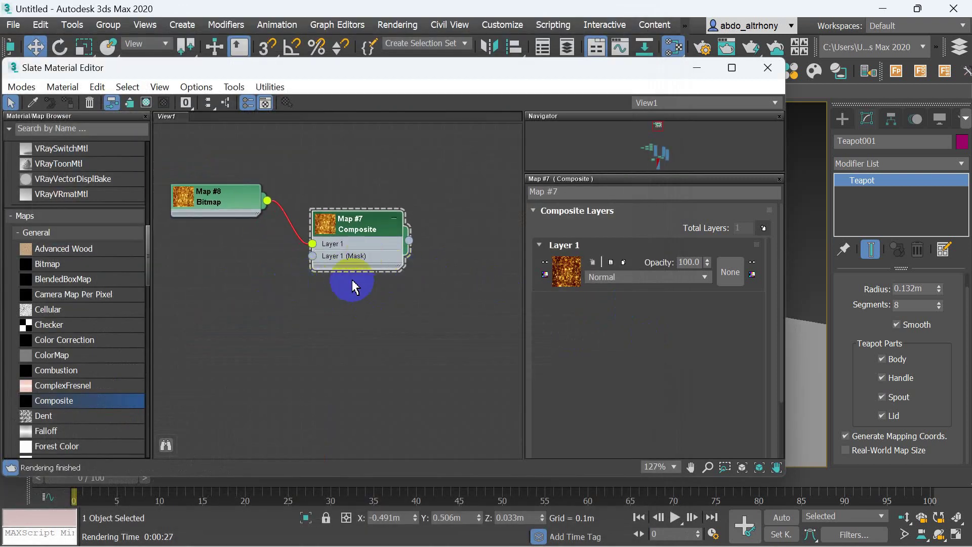
click(763, 228)
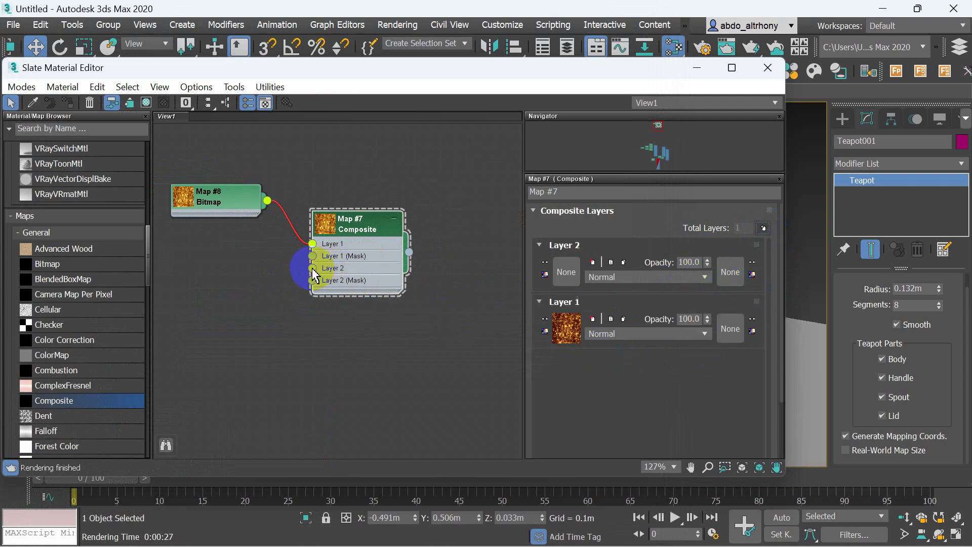
drag(312, 268, 254, 294)
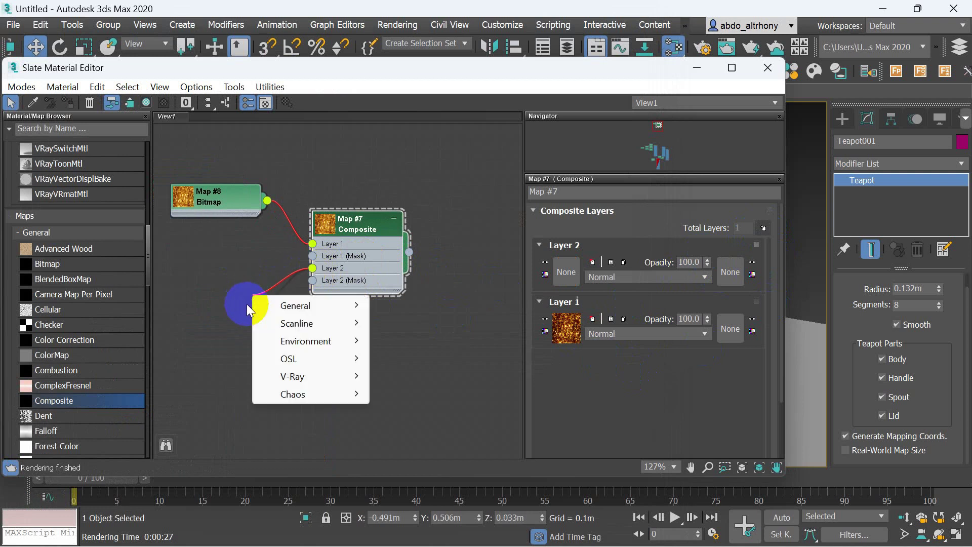
- Choose Bitmap for Layer 2 and browse the 3333 image and rustic_stone_wall_4k textures in v ray matlib
mouse_move(304, 306)
click(430, 39)
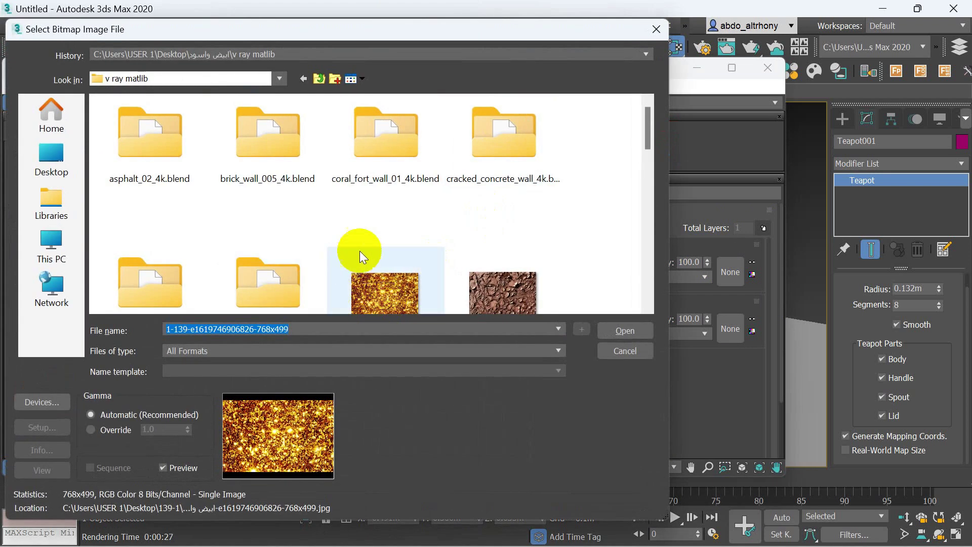
scroll(359, 251, down, 1)
scroll(357, 223, down, 2)
scroll(385, 243, up, 1)
click(518, 175)
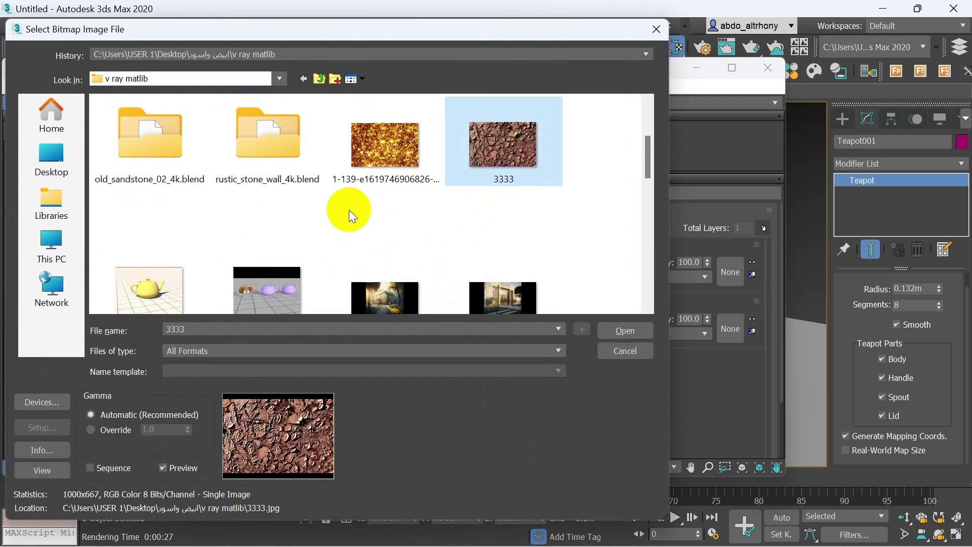
scroll(348, 210, down, 1)
scroll(349, 210, down, 1)
scroll(348, 209, down, 1)
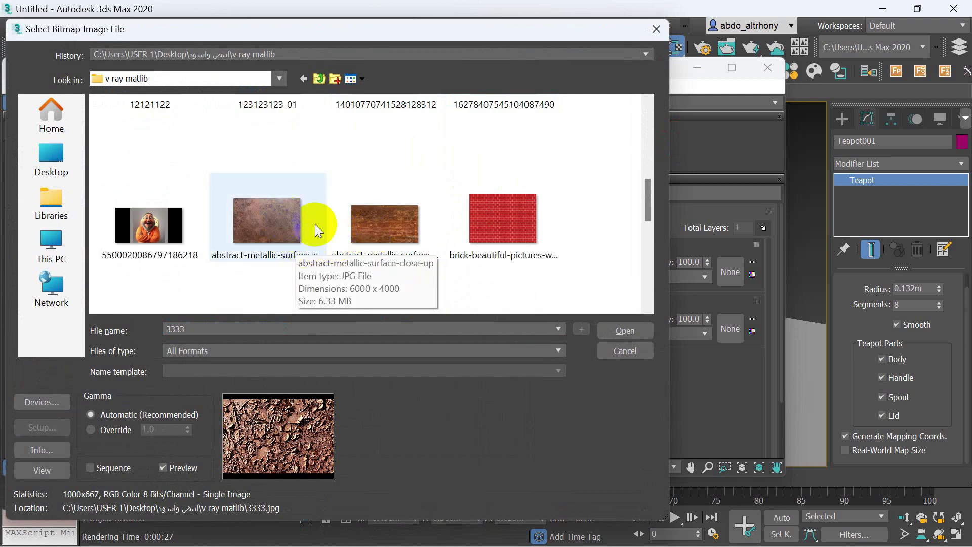
scroll(330, 206, up, 2)
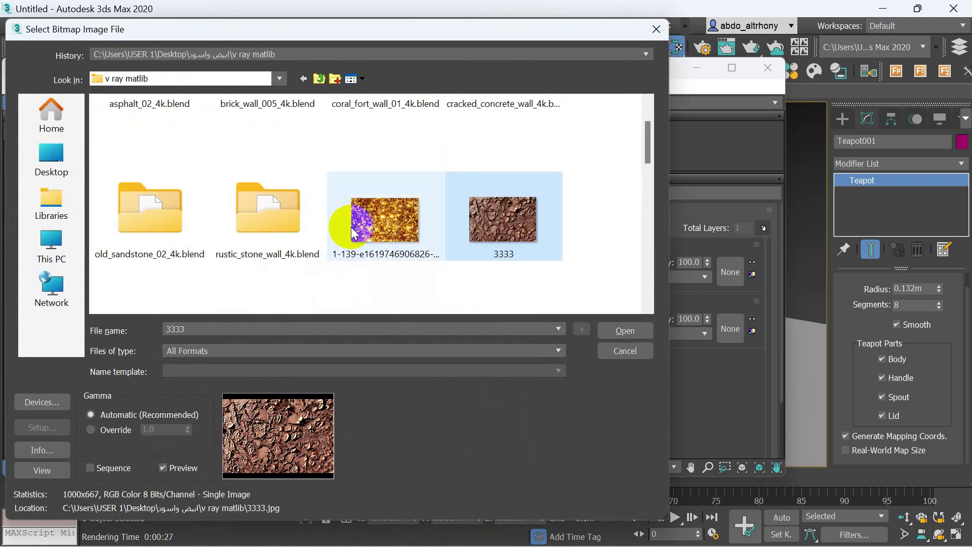
click(275, 223)
double_click(275, 223)
double_click(119, 114)
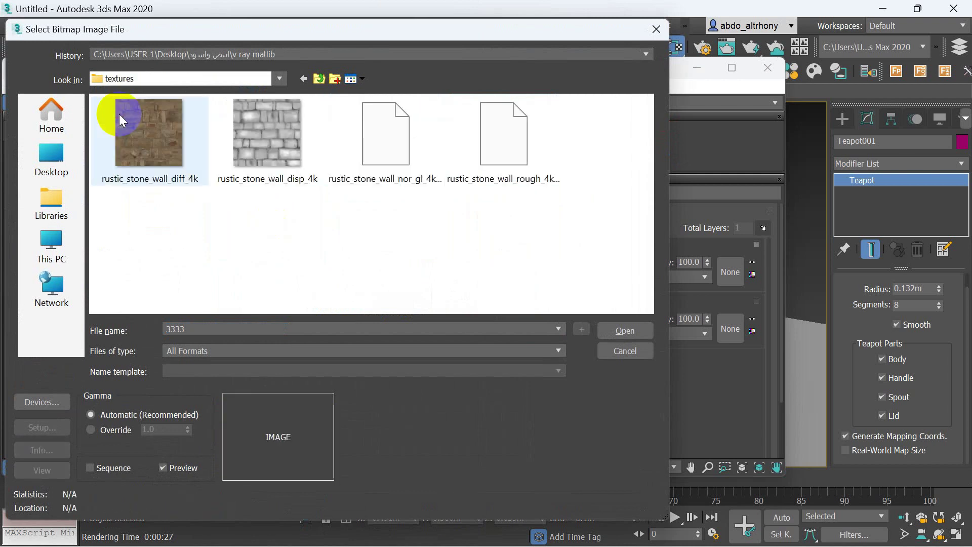
click(303, 80)
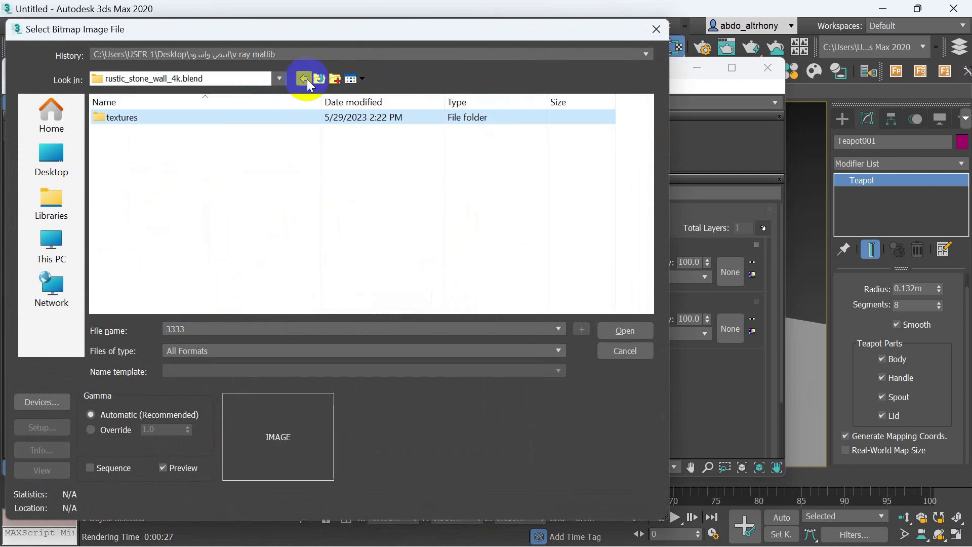
click(307, 79)
- Check the old_sandstone_02_4k textures, then load cracked_concrete_wall_diff_4k into Layer 2
double_click(160, 260)
click(145, 120)
double_click(145, 121)
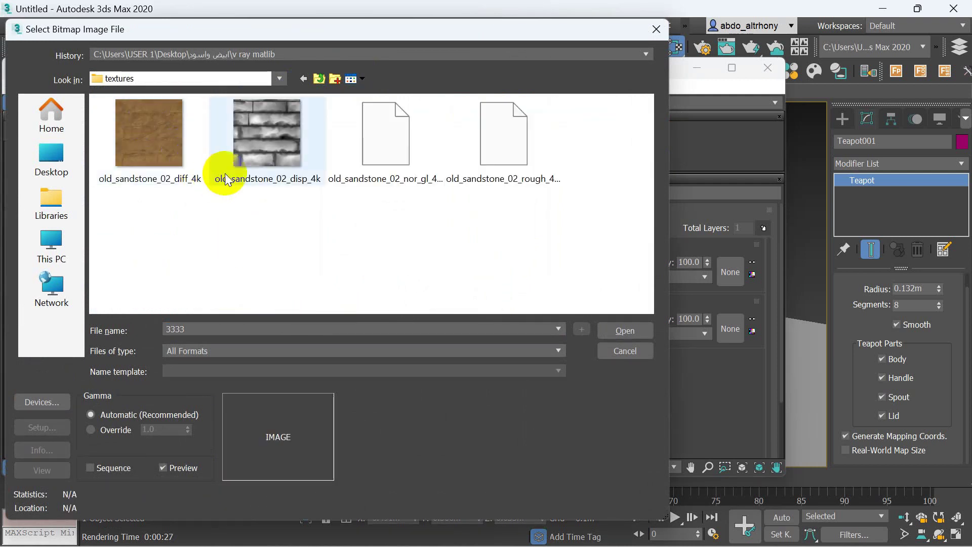
click(307, 79)
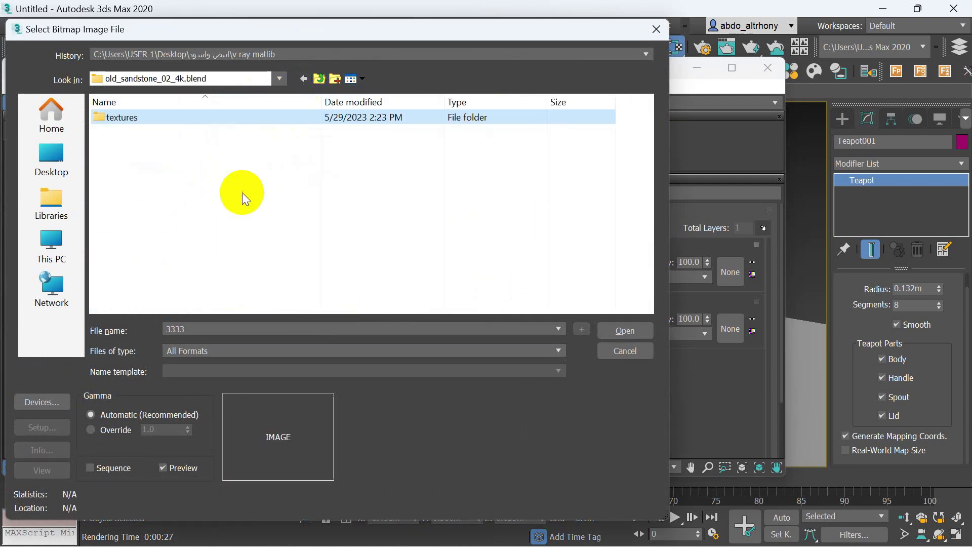
click(305, 79)
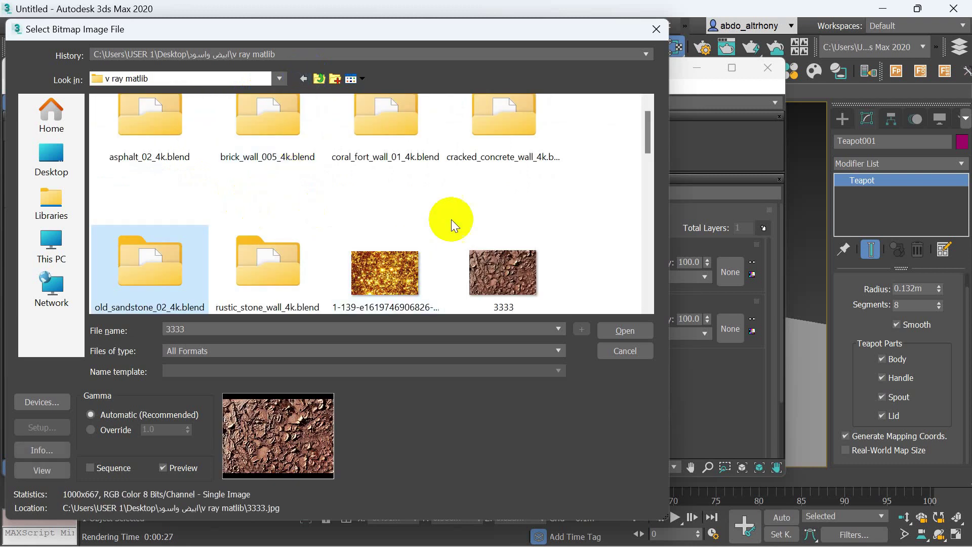
double_click(513, 135)
click(139, 117)
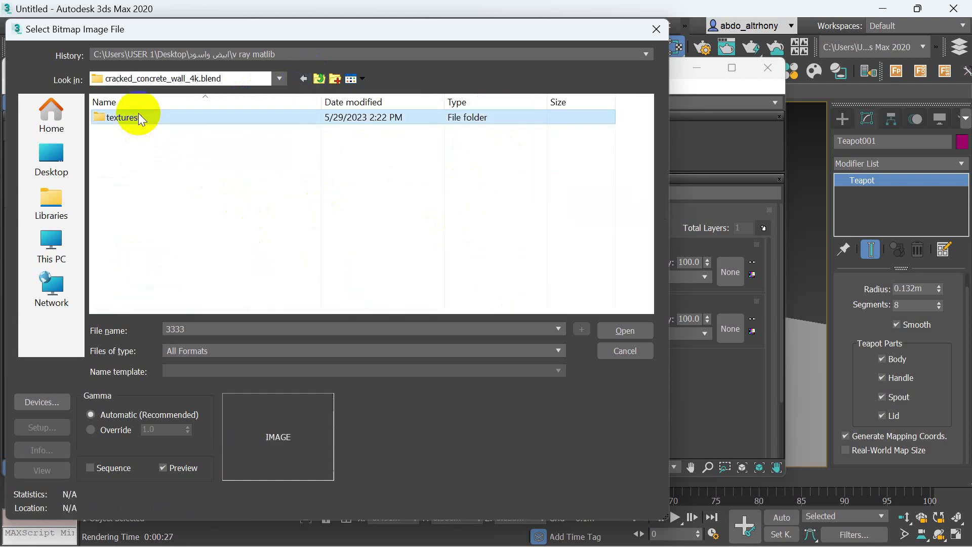
double_click(138, 117)
click(167, 139)
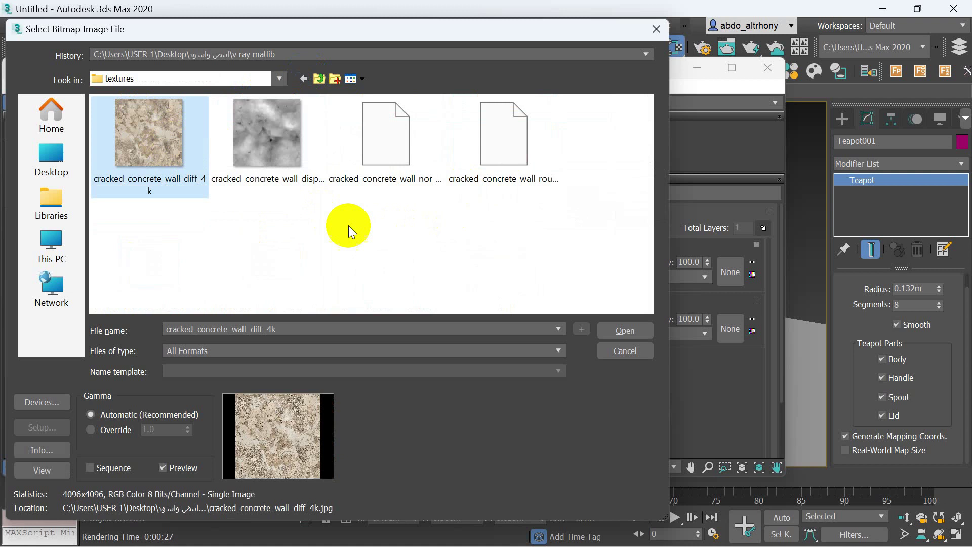
click(612, 335)
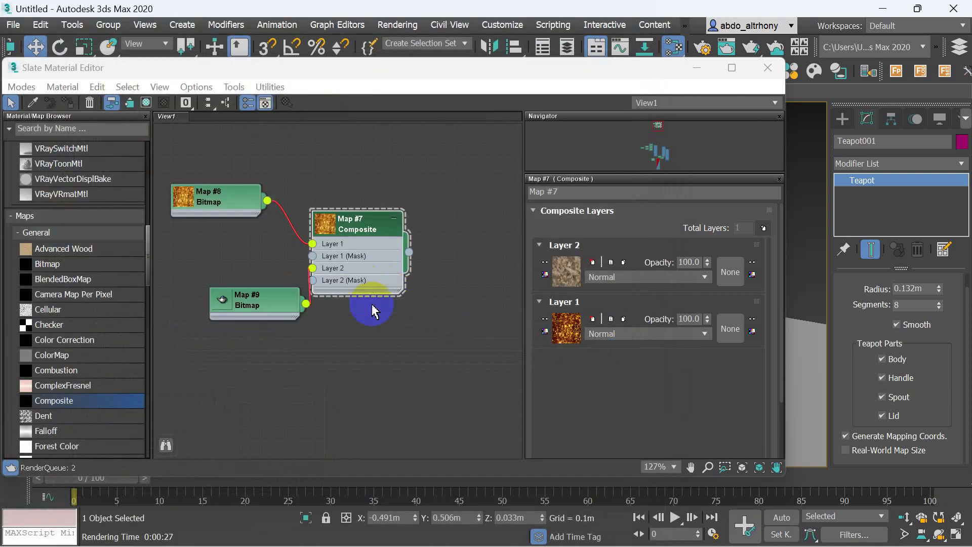
mouse_move(240, 280)
mouse_down()
mouse_move(197, 310)
mouse_move(203, 304)
mouse_up()
scroll(251, 228, up, 1)
scroll(253, 228, up, 1)
scroll(212, 226, down, 2)
mouse_move(407, 74)
mouse_down()
mouse_move(308, 170)
mouse_move(373, 234)
mouse_move(373, 302)
mouse_up()
drag(338, 477, 415, 223)
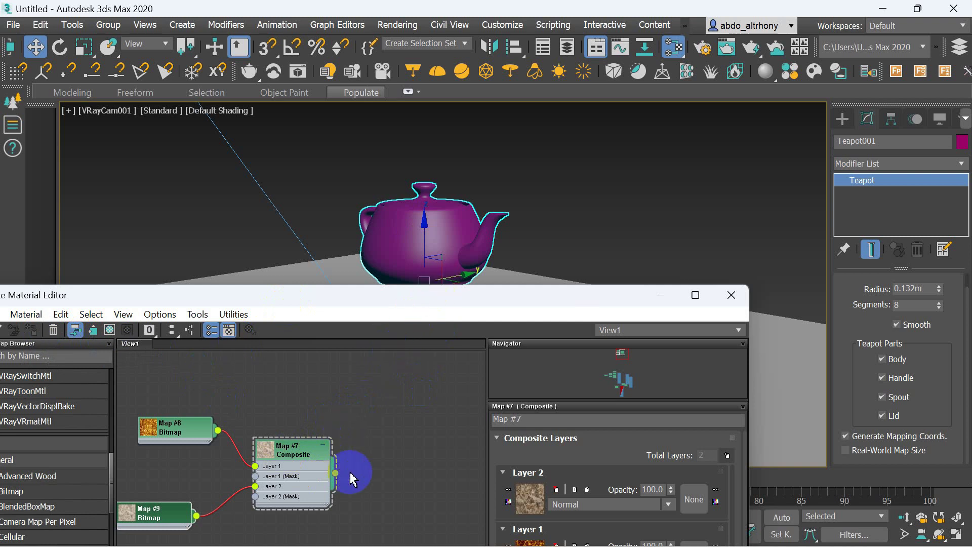
drag(336, 473, 438, 238)
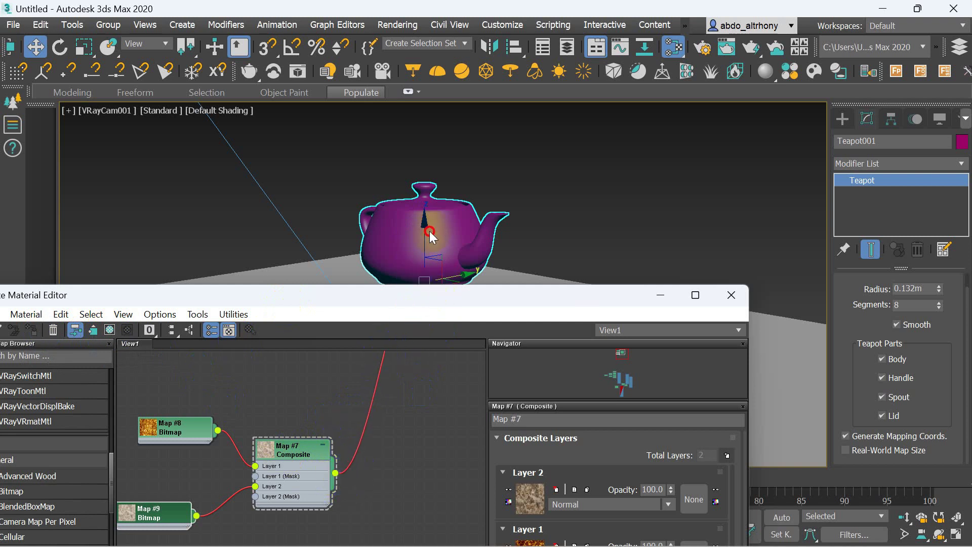
drag(442, 289, 523, 199)
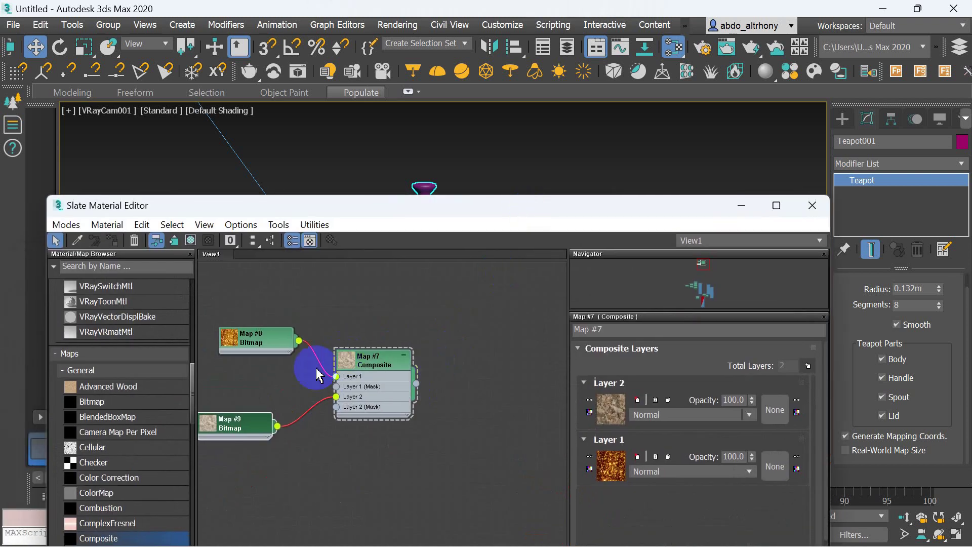
drag(261, 425, 260, 445)
middle_drag(376, 373, 356, 363)
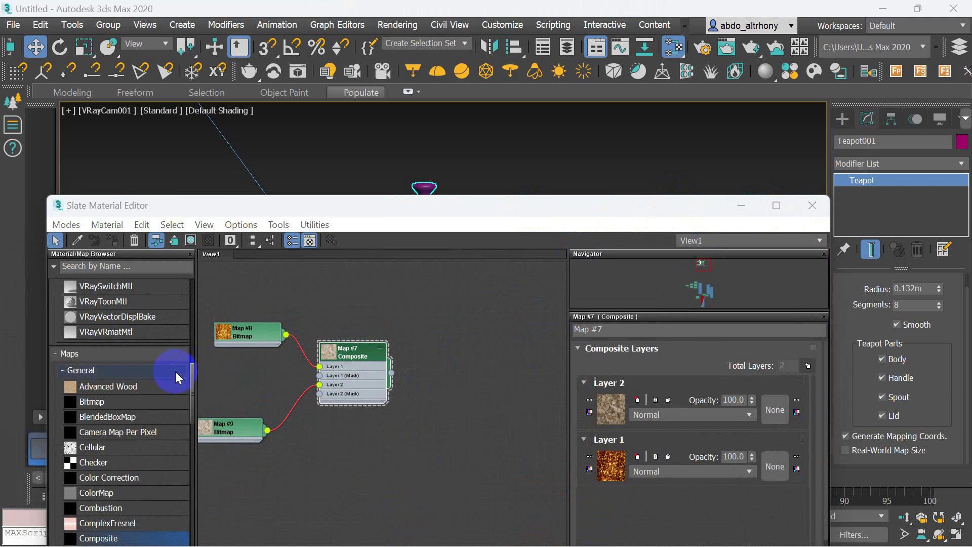
scroll(152, 354, up, 2)
- Add a VRayMtl node (Material #45) and wire Composite Map #7 into its Diffuse
scroll(162, 390, up, 1)
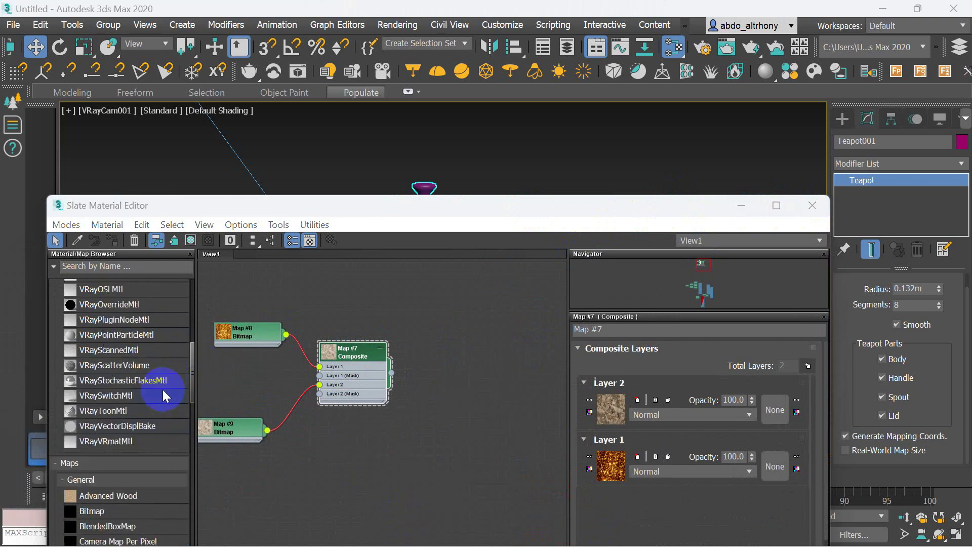
scroll(139, 381, up, 2)
drag(123, 334, 404, 328)
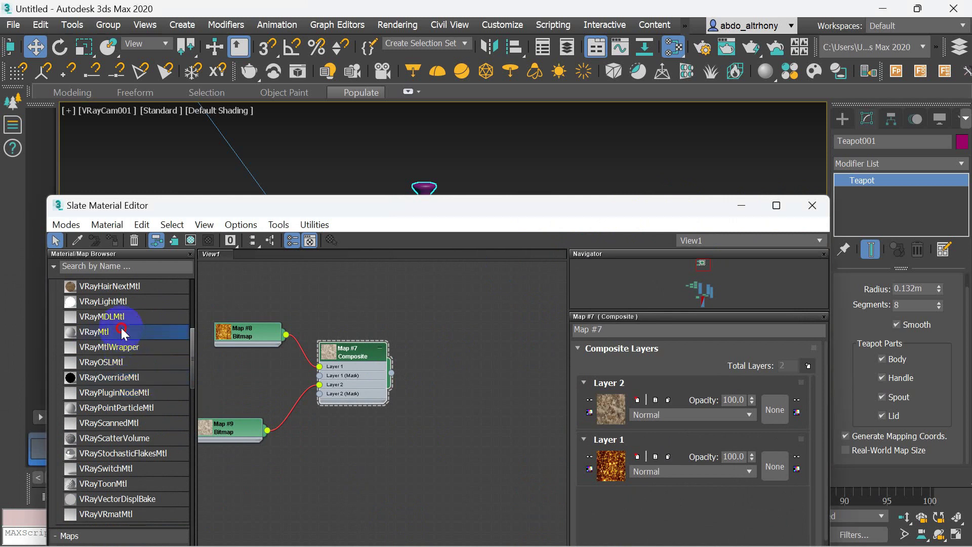
mouse_move(354, 352)
mouse_down()
mouse_move(298, 333)
mouse_move(410, 324)
mouse_move(425, 299)
mouse_up()
- Drag Material #45 onto the teapot in the viewport, then close the Slate Material Editor
scroll(325, 353, down, 2)
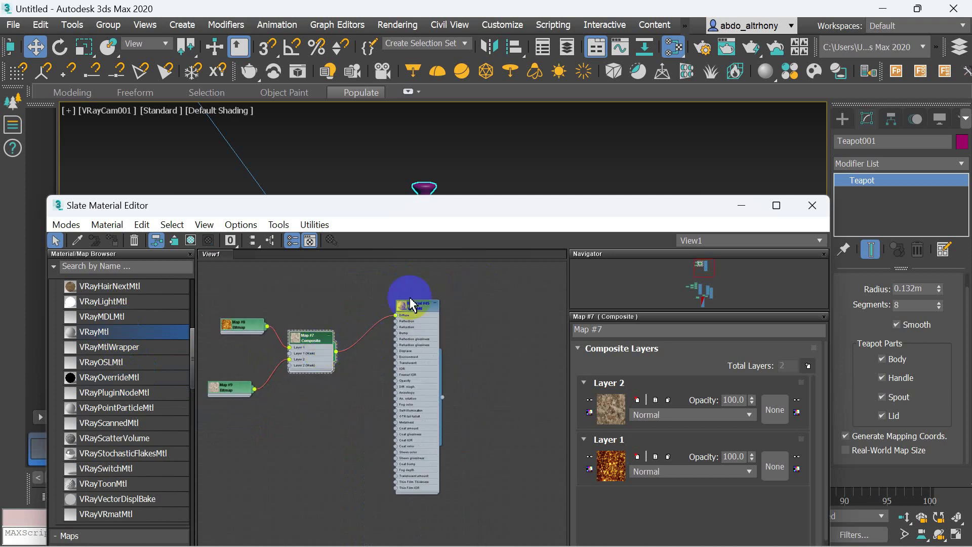
scroll(405, 294, up, 2)
scroll(440, 329, up, 2)
scroll(367, 284, up, 2)
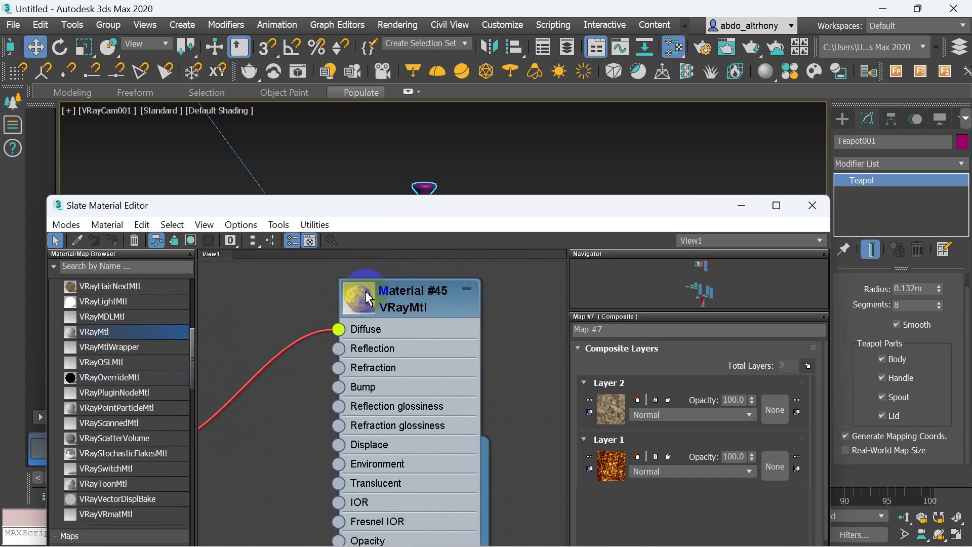
mouse_move(445, 213)
mouse_down()
mouse_move(165, 139)
mouse_move(42, 72)
mouse_up()
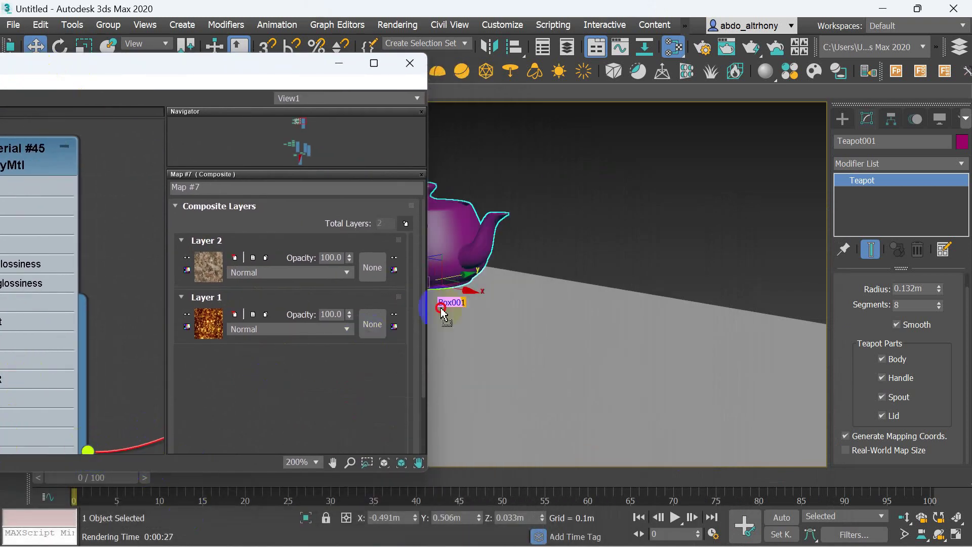
drag(88, 454, 445, 223)
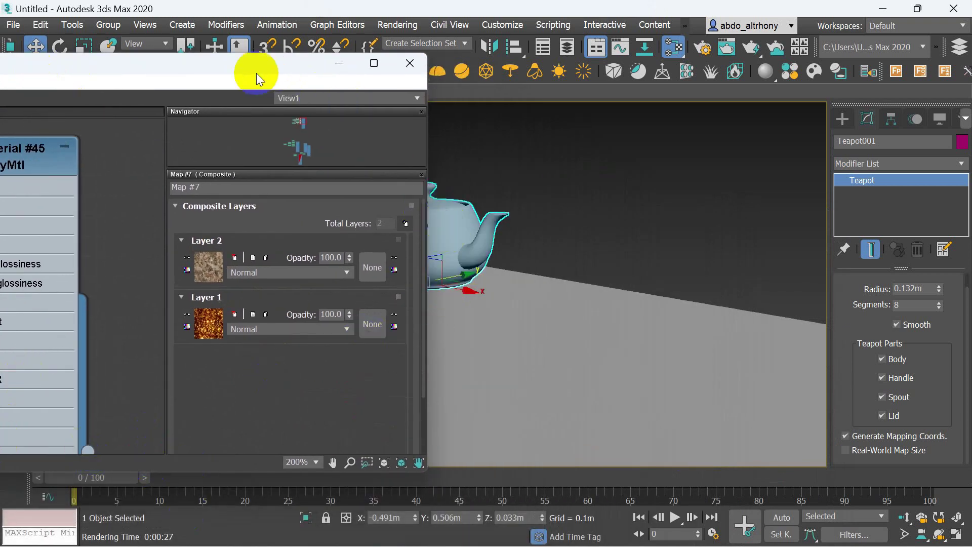
drag(257, 71, 615, 33)
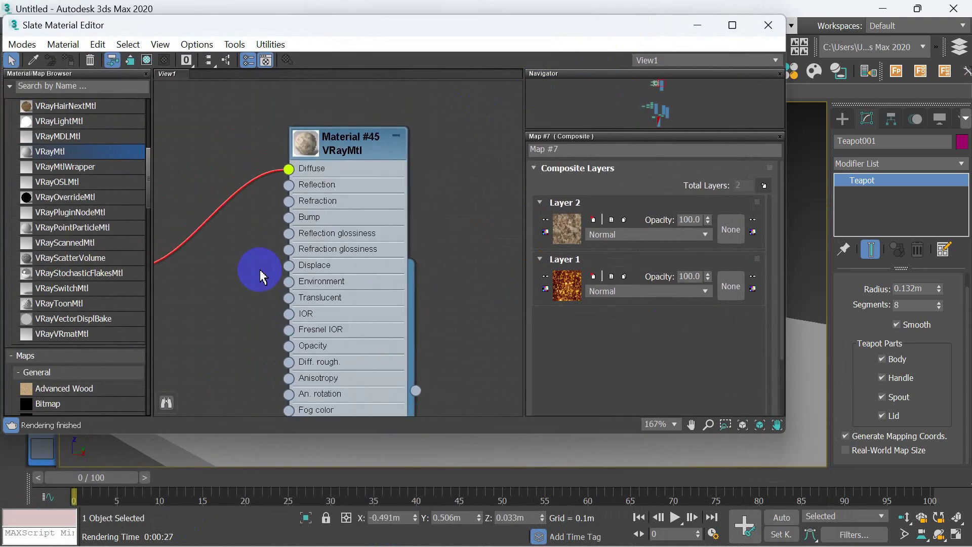
click(769, 25)
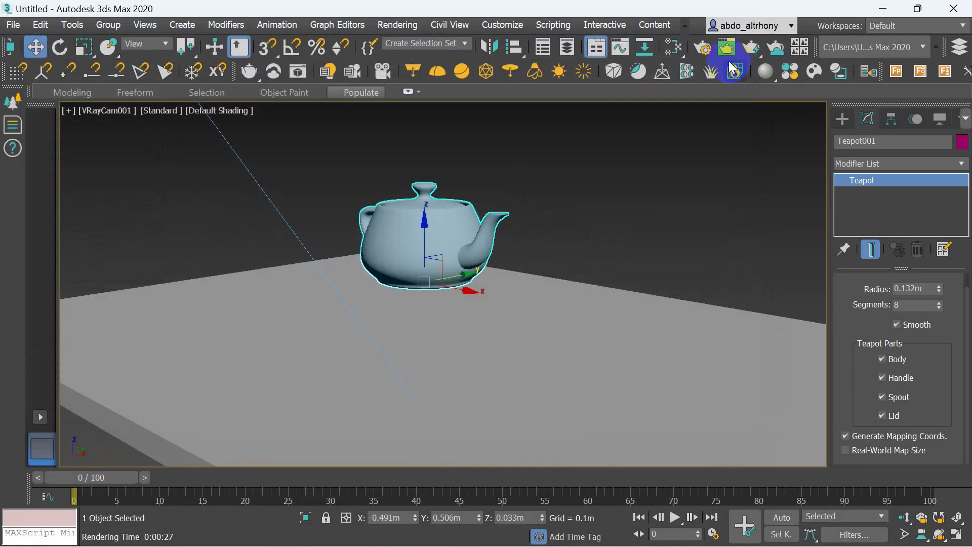
- Render the teapot in V-Ray to check the composite stone texture, then close the render and Render Setup
click(703, 47)
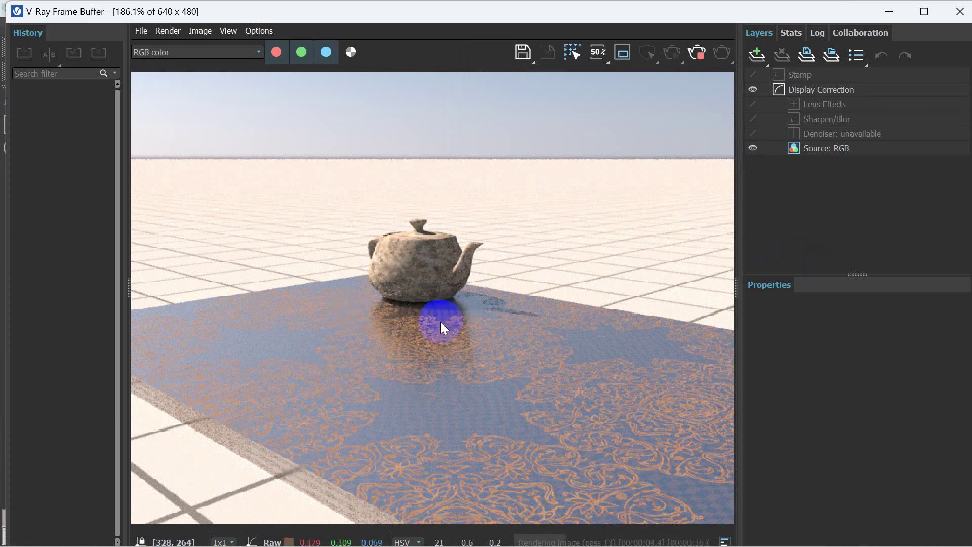
click(702, 57)
click(960, 12)
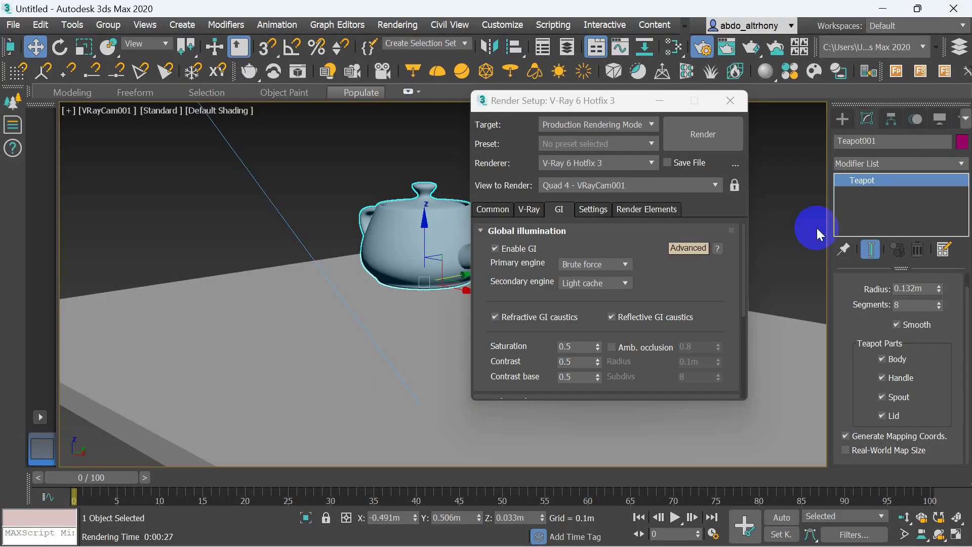
click(730, 101)
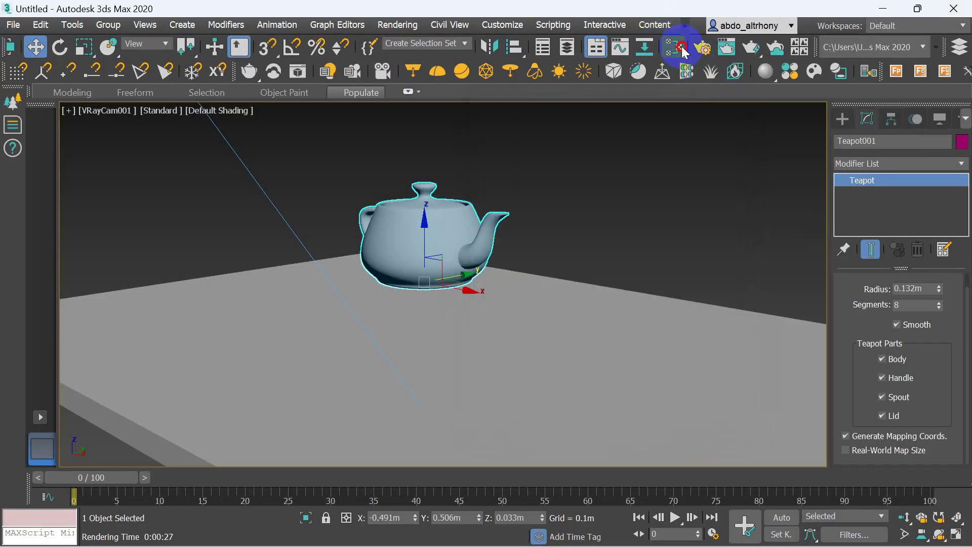
click(674, 48)
- Select Composite Map #7 and drag from its layer input to bring up the map type list
scroll(461, 191, down, 3)
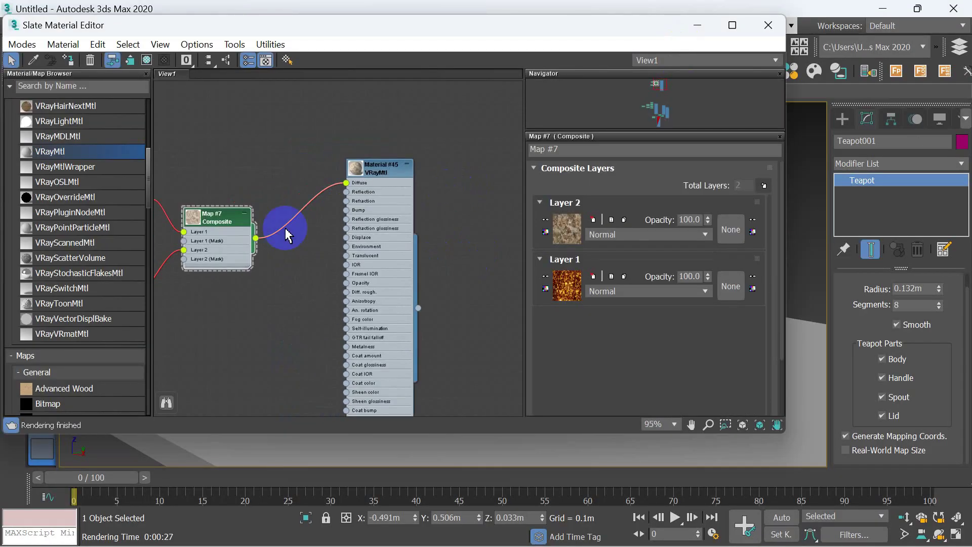
click(225, 233)
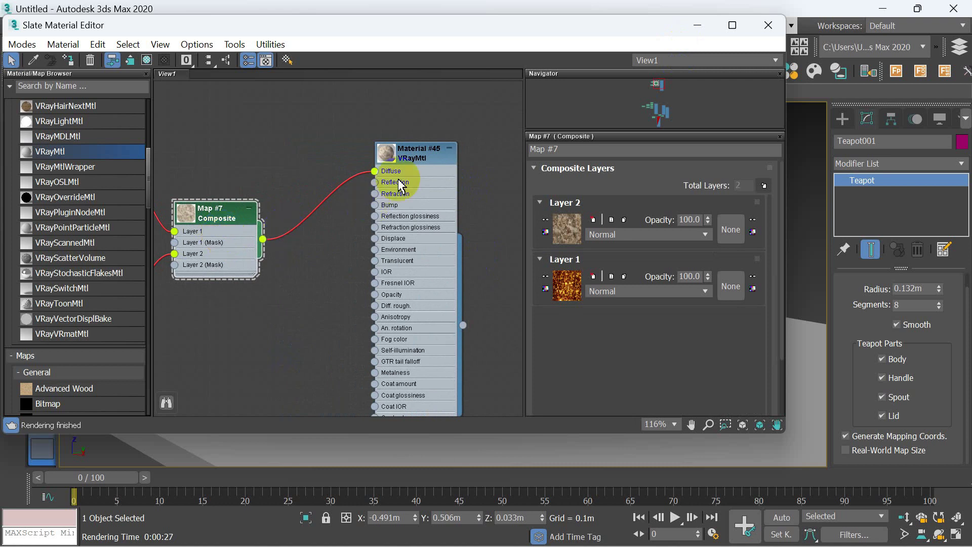
scroll(423, 250, down, 1)
scroll(363, 246, down, 1)
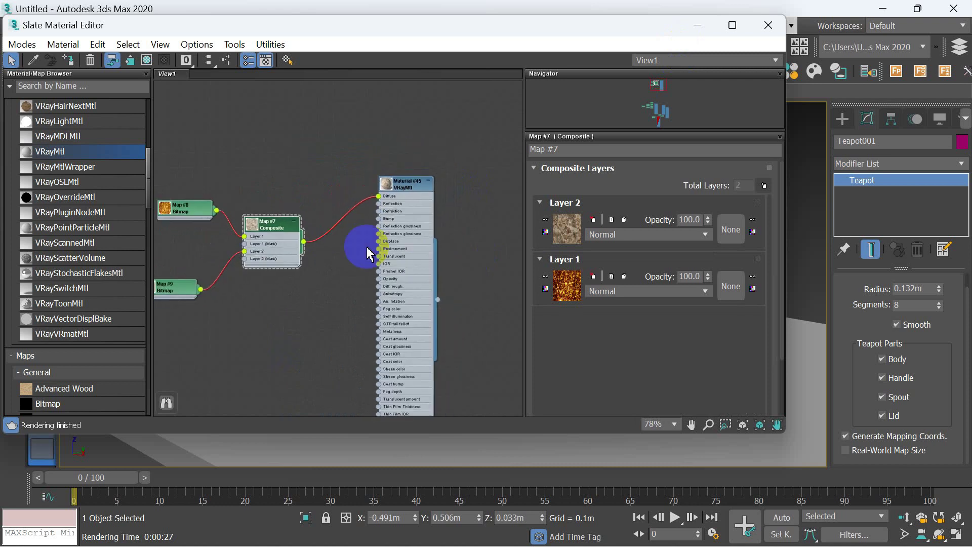
scroll(363, 246, down, 1)
scroll(260, 238, up, 4)
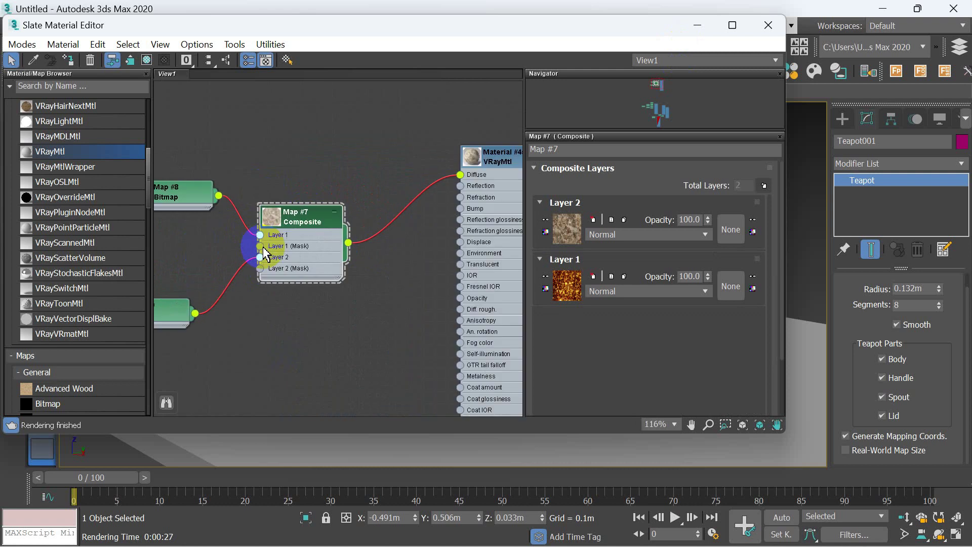
scroll(249, 260, down, 1)
scroll(292, 243, down, 1)
click(266, 254)
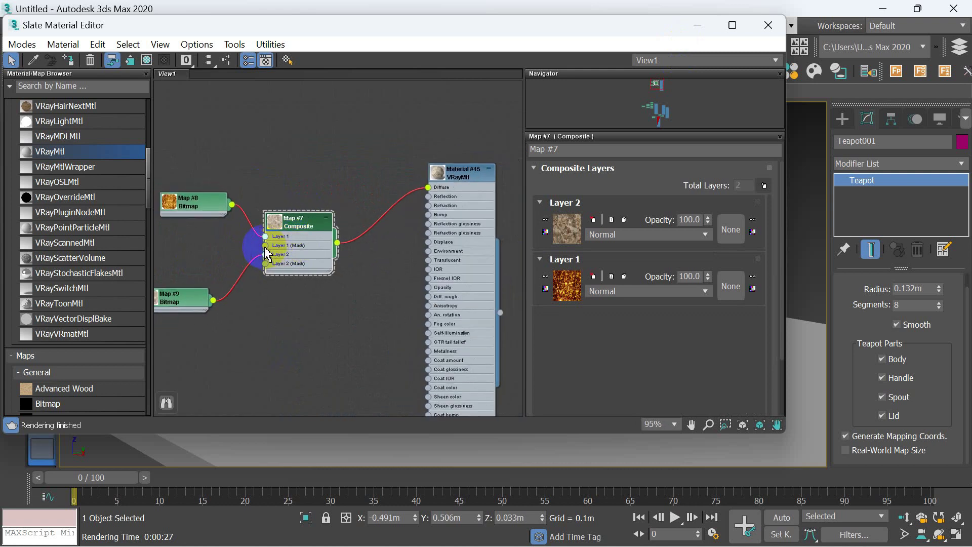
drag(266, 254, 191, 244)
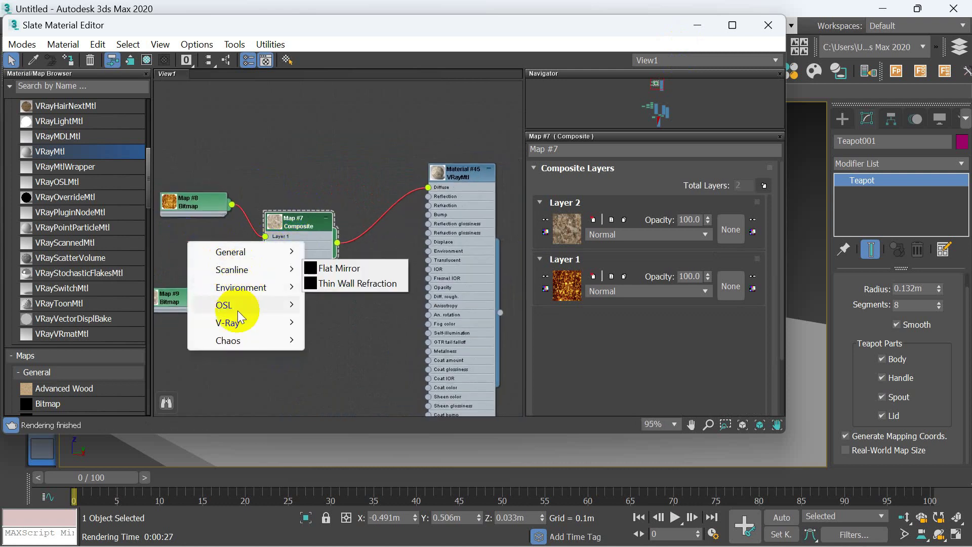
mouse_move(242, 251)
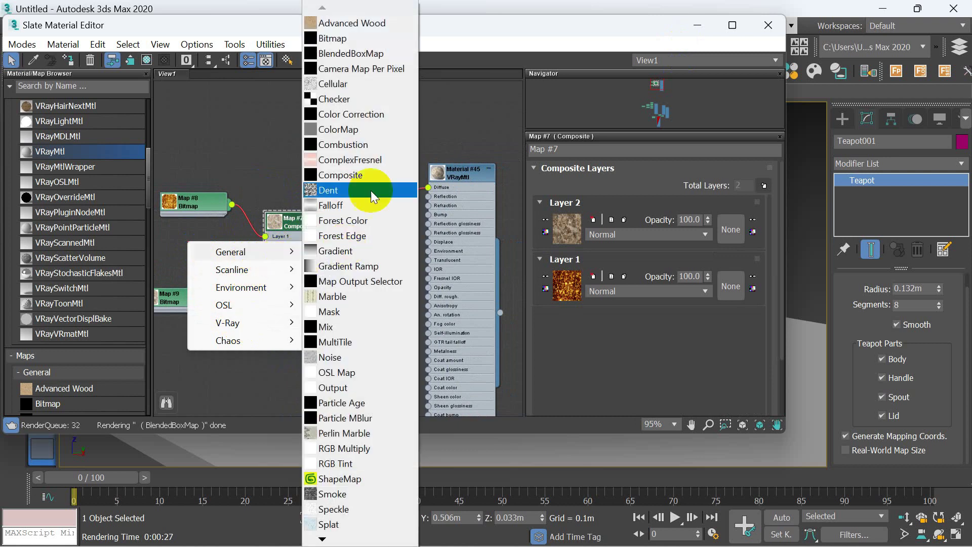
- Load the 6-39 ornament image from the Desktop folder as Bitmap Map #10 in the Layer 1 mask
click(380, 38)
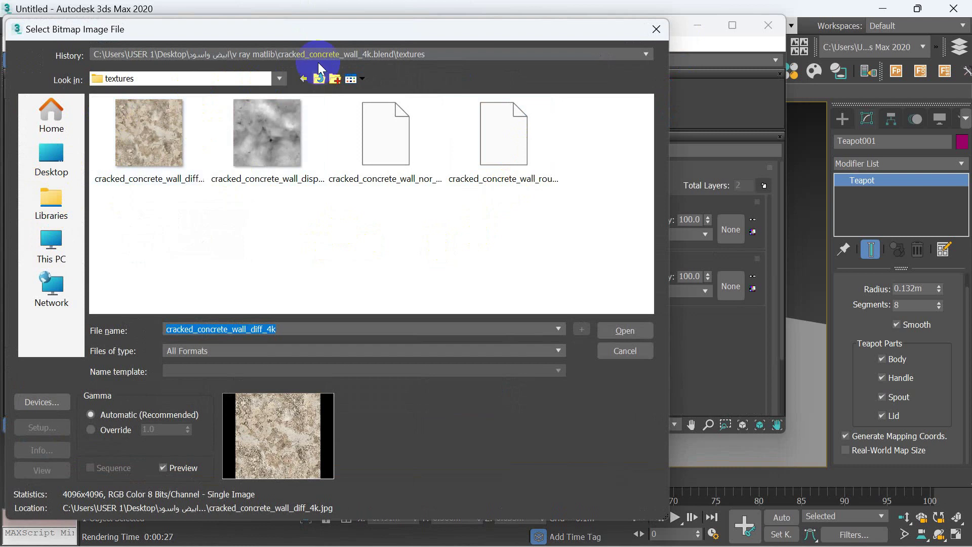
click(59, 163)
scroll(318, 235, down, 5)
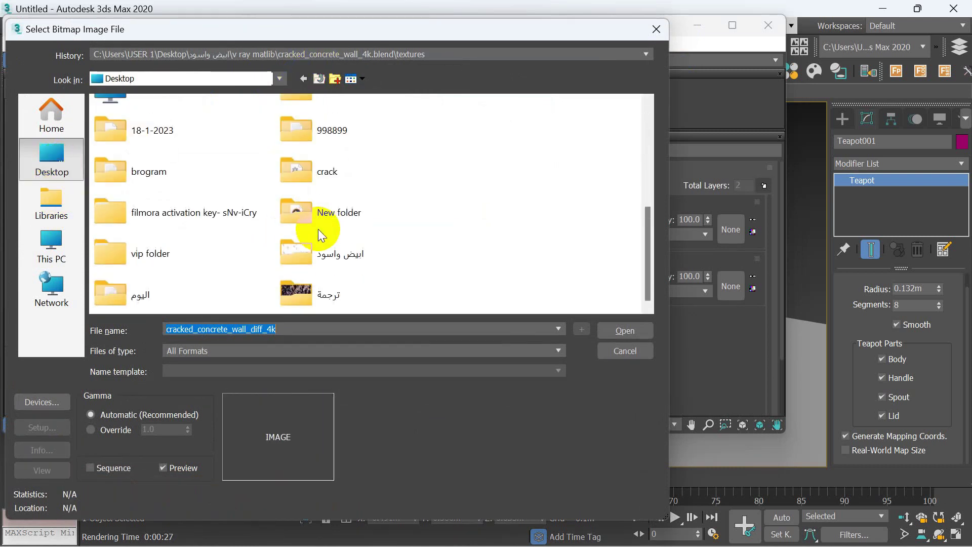
double_click(306, 290)
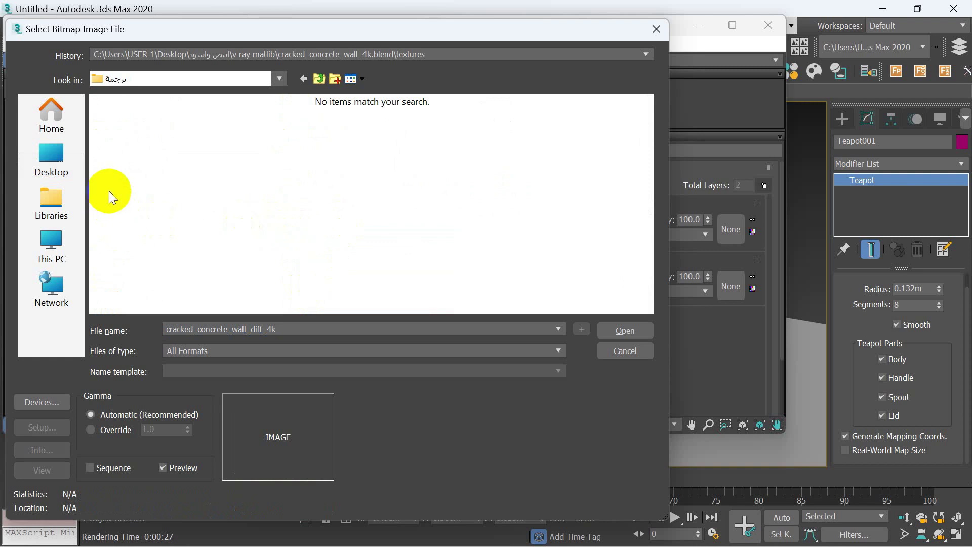
click(303, 79)
double_click(317, 257)
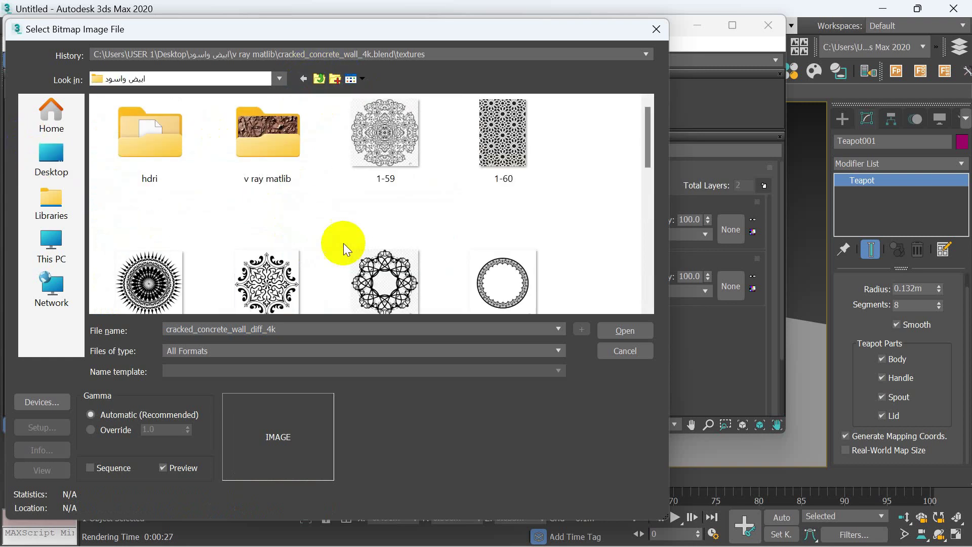
scroll(443, 220, down, 2)
click(391, 200)
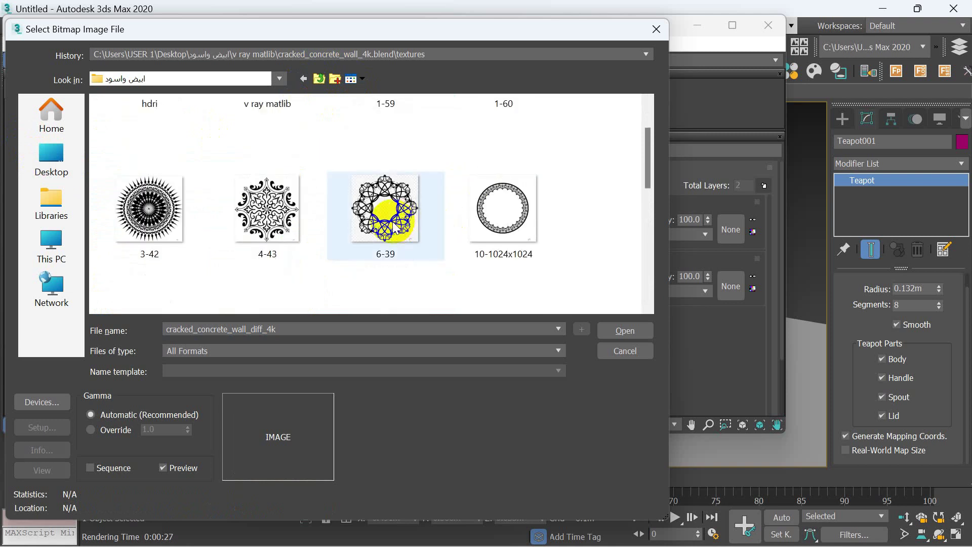
click(628, 337)
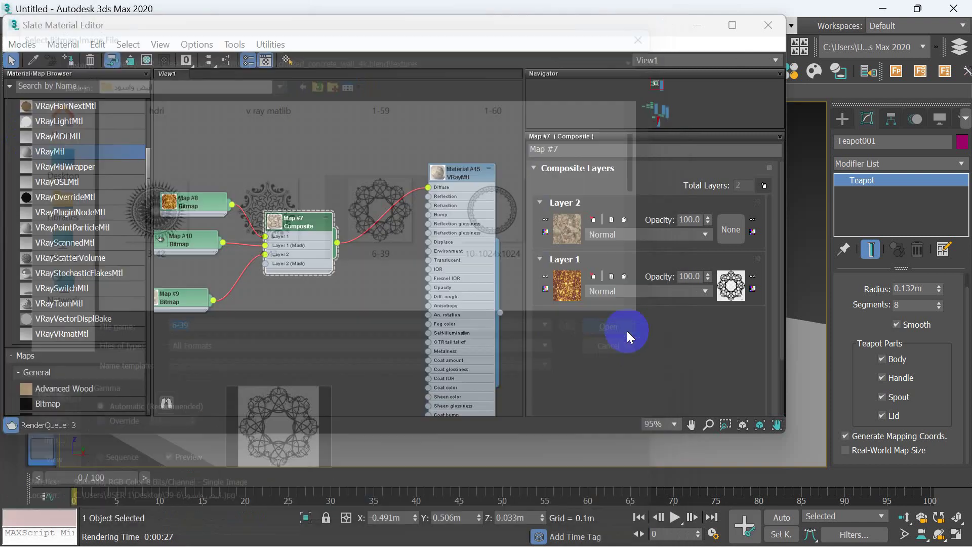
click(278, 228)
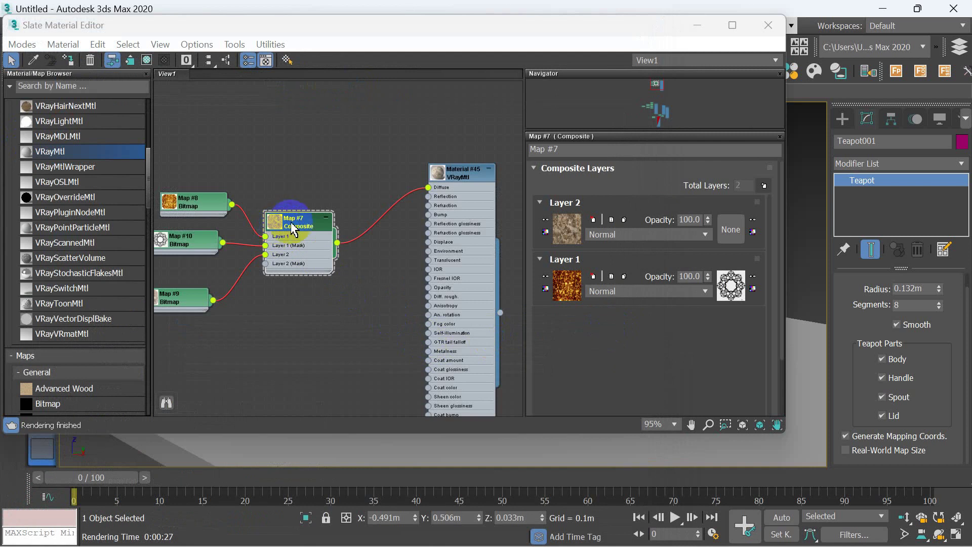
- Reframe the node view around the maps and show a large preview on the composite node
scroll(359, 217, up, 1)
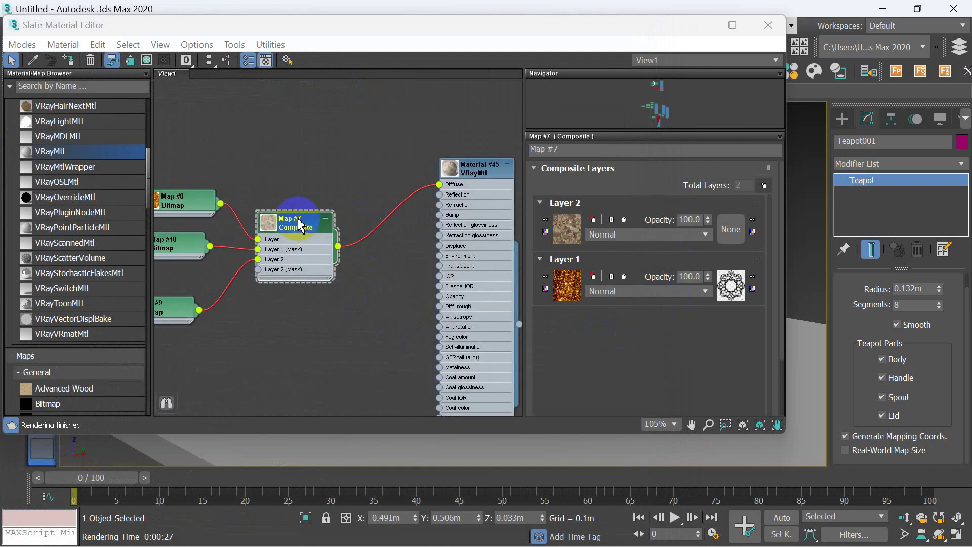
scroll(298, 217, up, 2)
scroll(299, 218, up, 2)
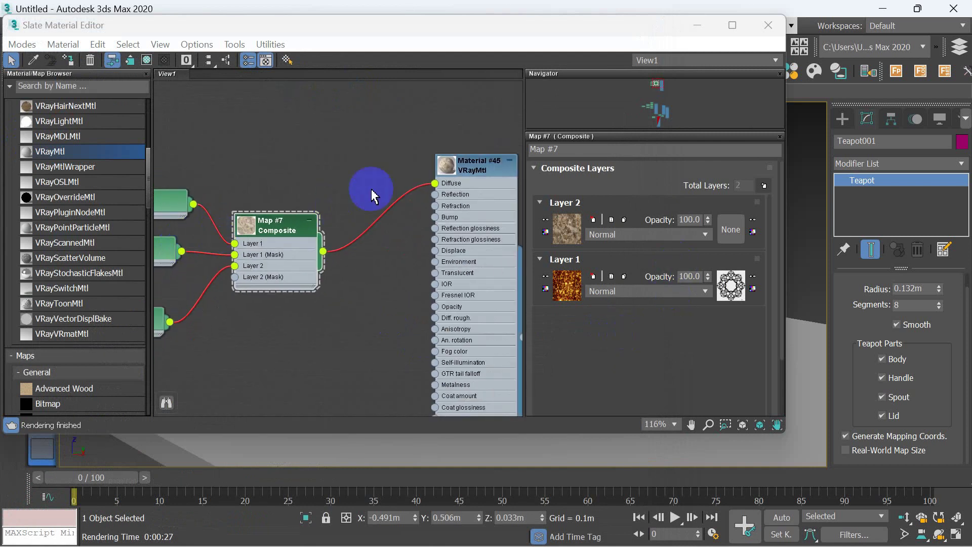
scroll(488, 170, up, 1)
scroll(488, 170, up, 2)
scroll(455, 172, down, 1)
scroll(455, 172, down, 1)
scroll(455, 172, down, 1)
middle_drag(455, 172, 488, 172)
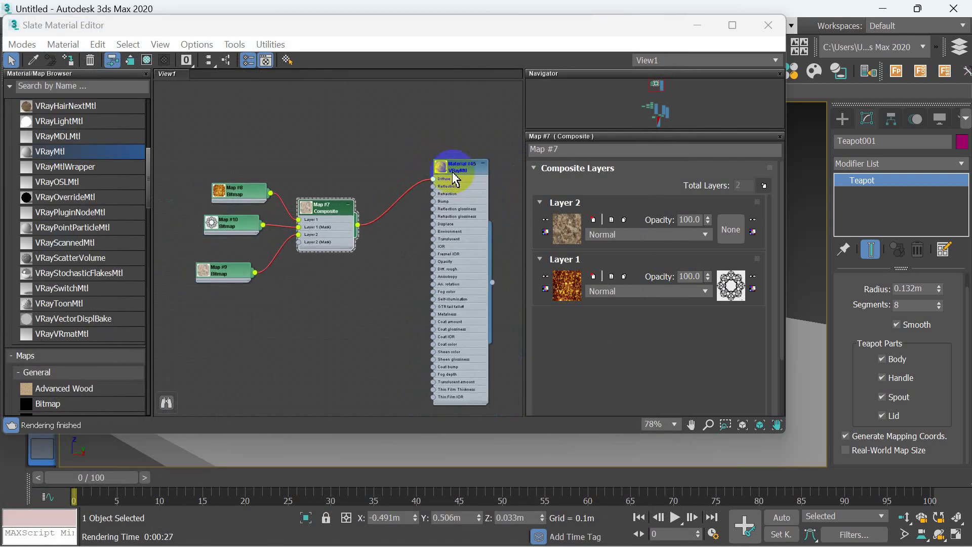
scroll(242, 234, up, 1)
scroll(242, 234, up, 2)
scroll(242, 234, up, 1)
scroll(241, 233, up, 1)
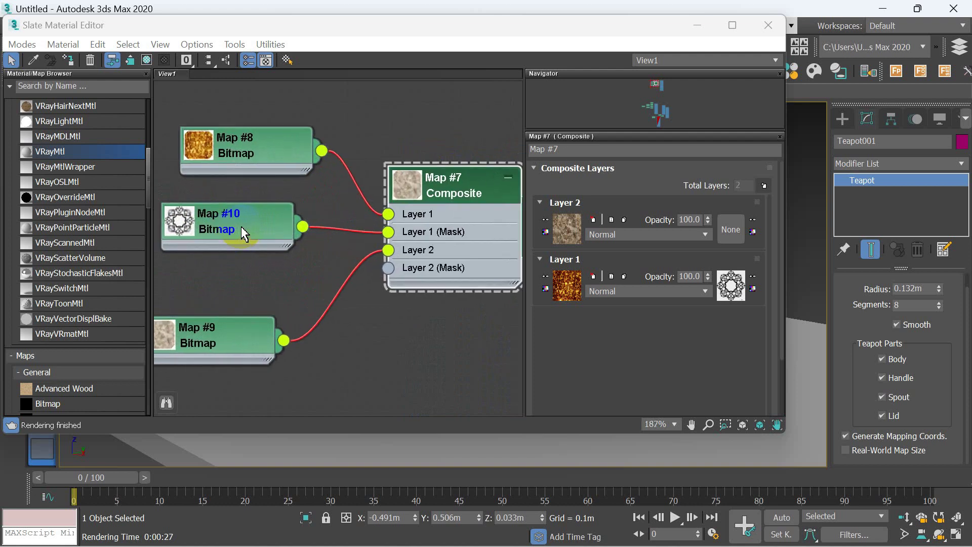
scroll(242, 234, up, 1)
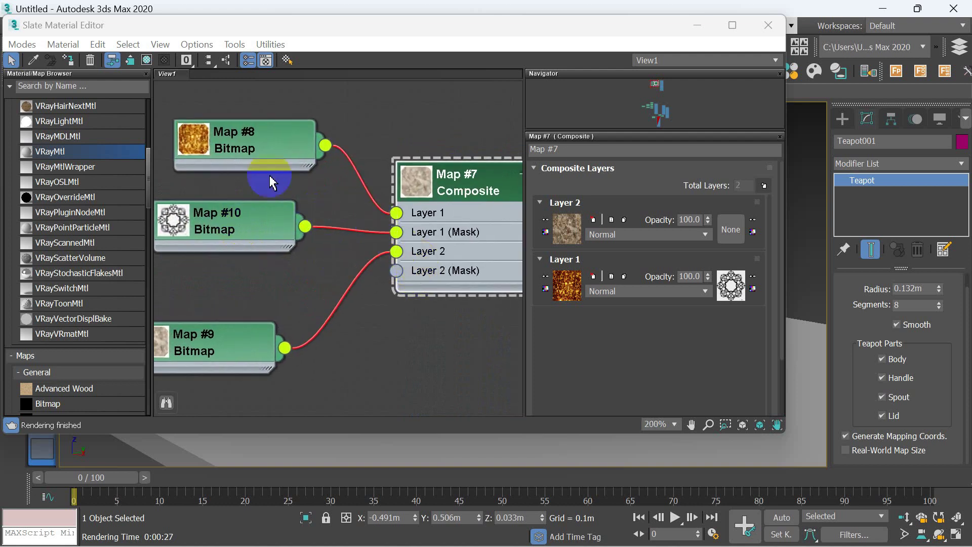
double_click(424, 191)
- Rewire the 6-39 ornament bitmap from Layer 1 (Mask) to Layer 2 (Mask), then close the editor
middle_drag(462, 192, 400, 132)
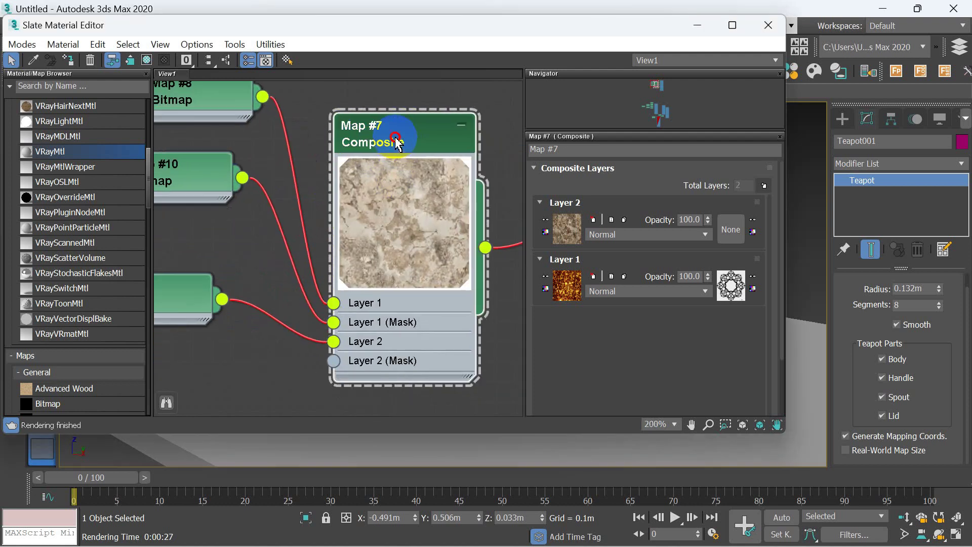
scroll(463, 199, down, 1)
mouse_move(260, 168)
mouse_down()
mouse_move(337, 345)
mouse_move(341, 336)
mouse_up()
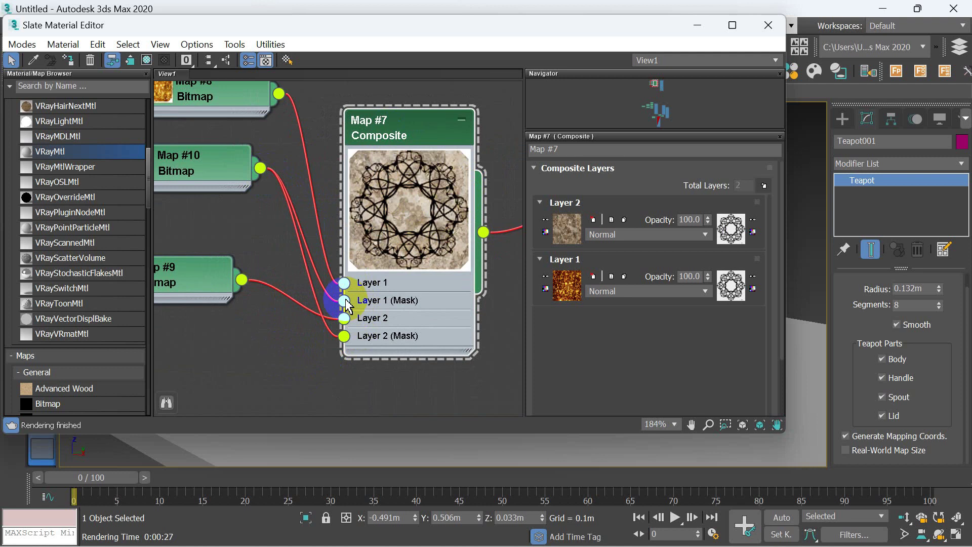
drag(346, 304, 271, 218)
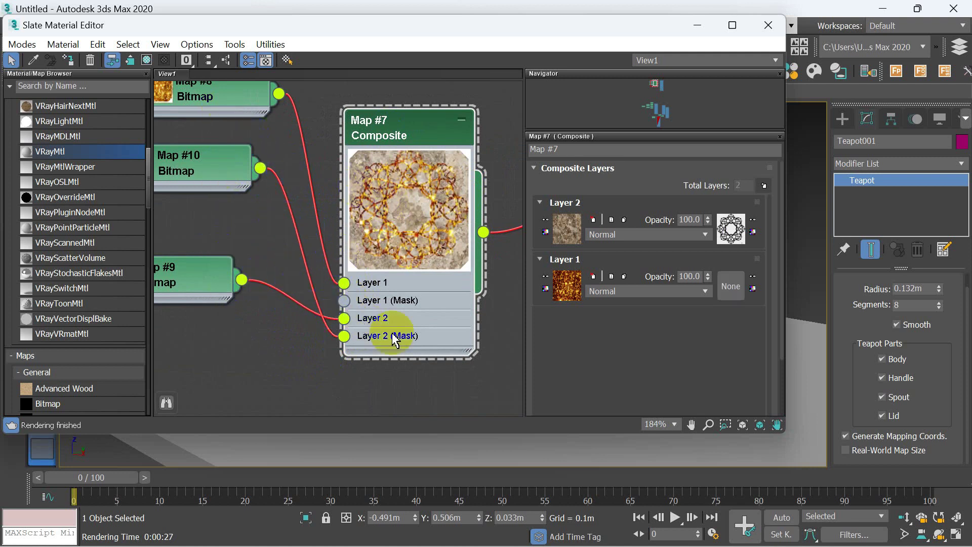
click(769, 25)
- Render the teapot in V-Ray to check the masked gold and concrete mix, then close the frame buffer
click(702, 47)
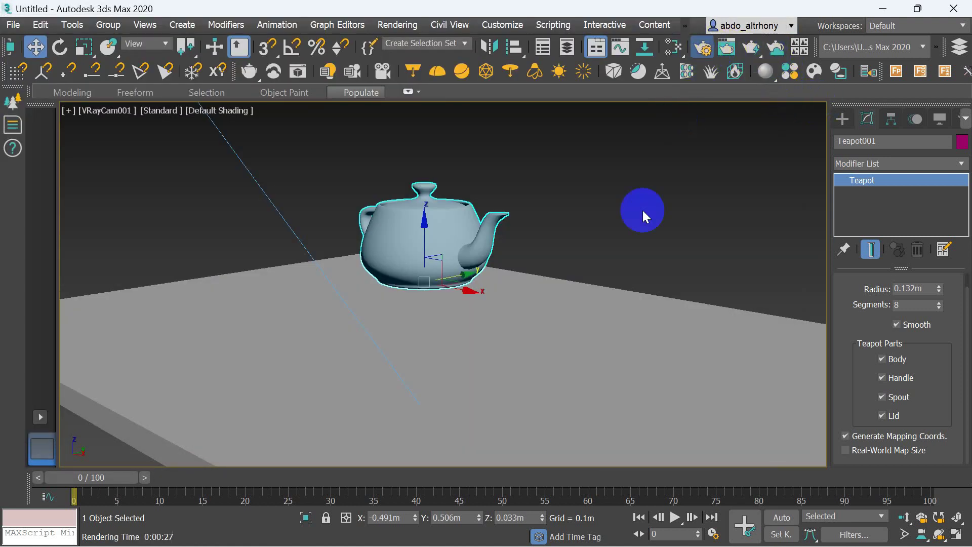
click(703, 134)
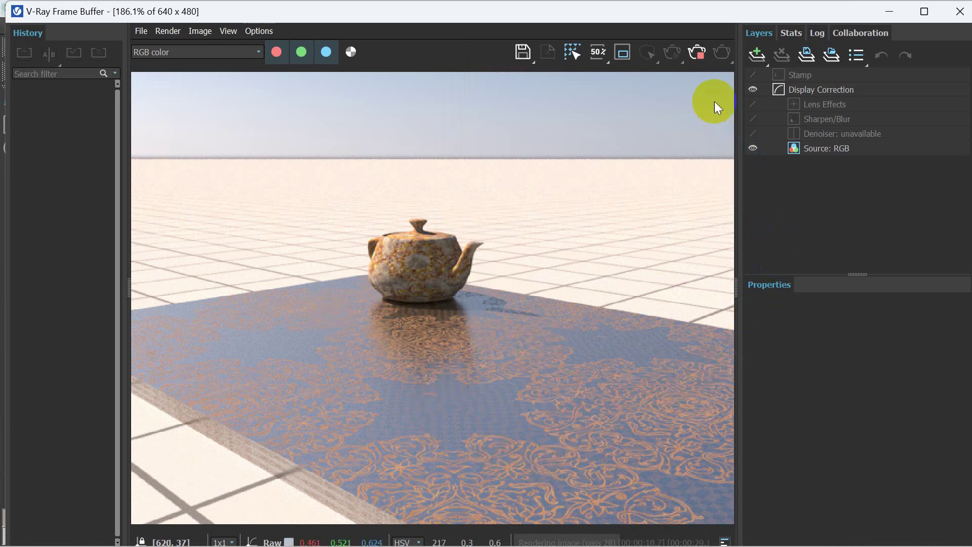
click(702, 54)
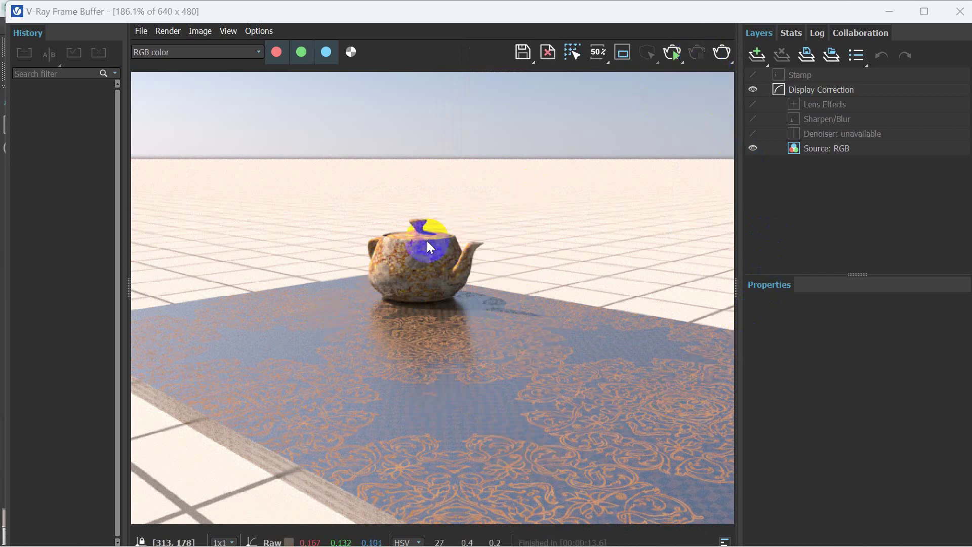
click(960, 11)
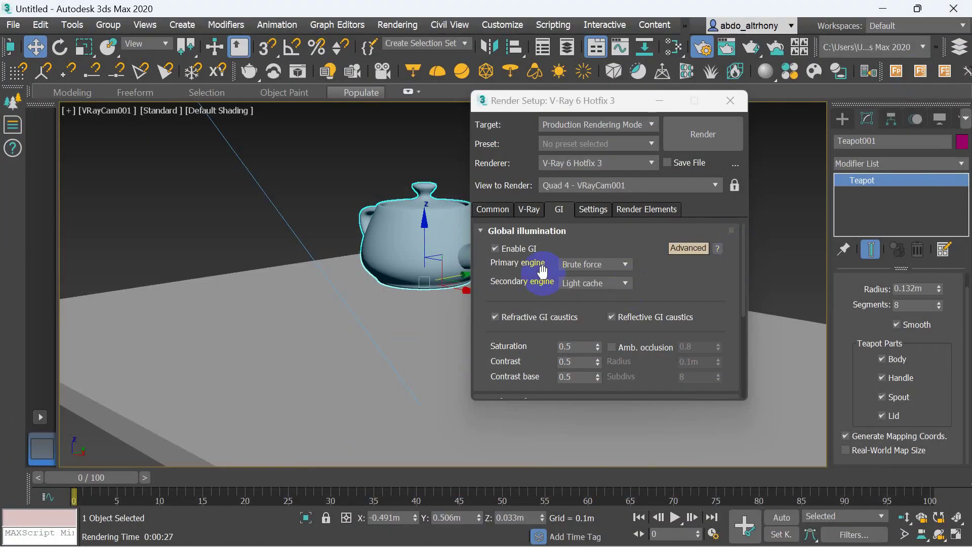
- Add a UVW Map modifier to Teapot001 and set its mapping to Box
click(734, 102)
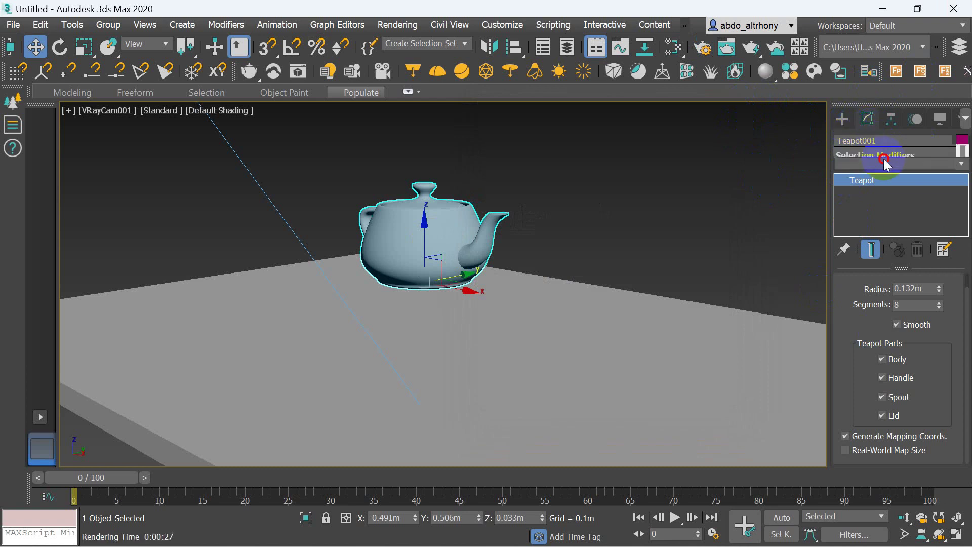
click(884, 162)
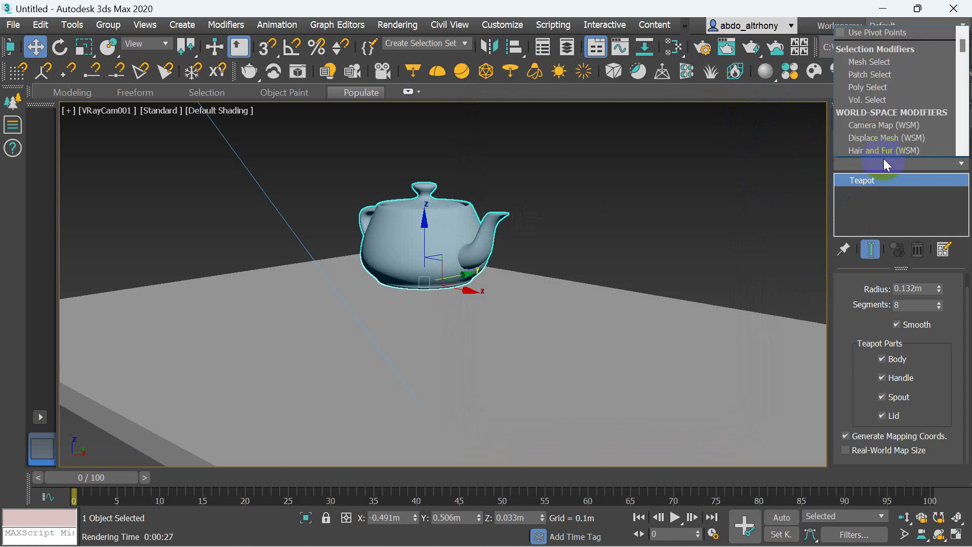
key(u)
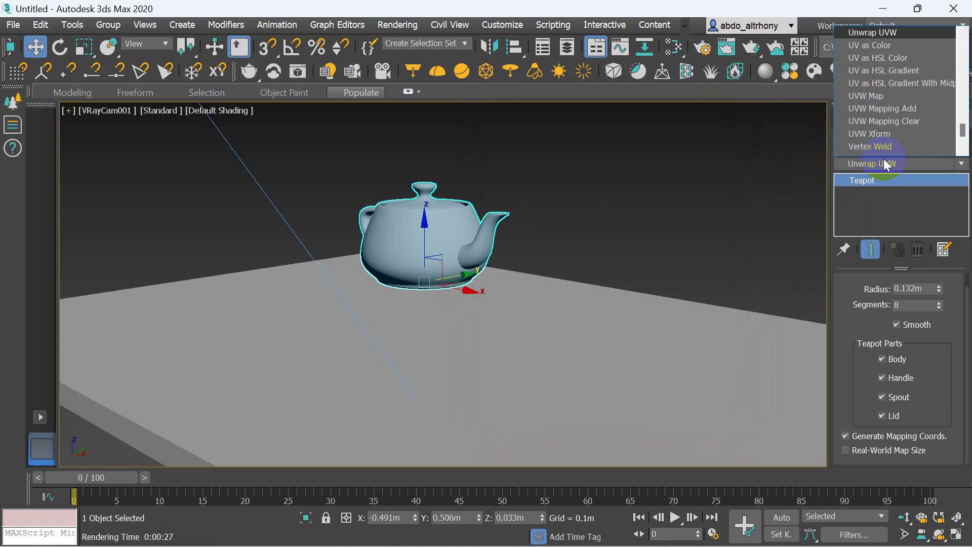
key(Down)
key(Down)
key(Down)
key(Down)
key(Down)
key(Return)
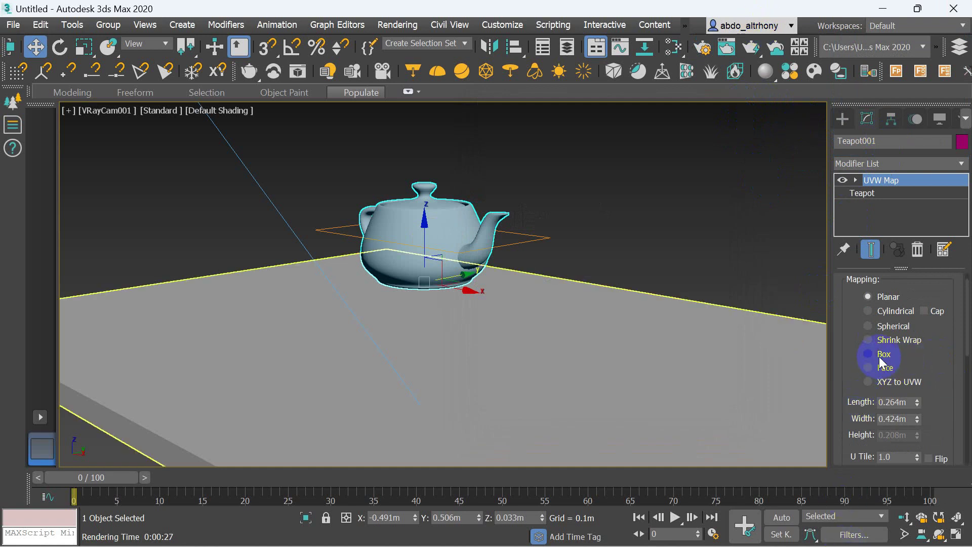
click(869, 354)
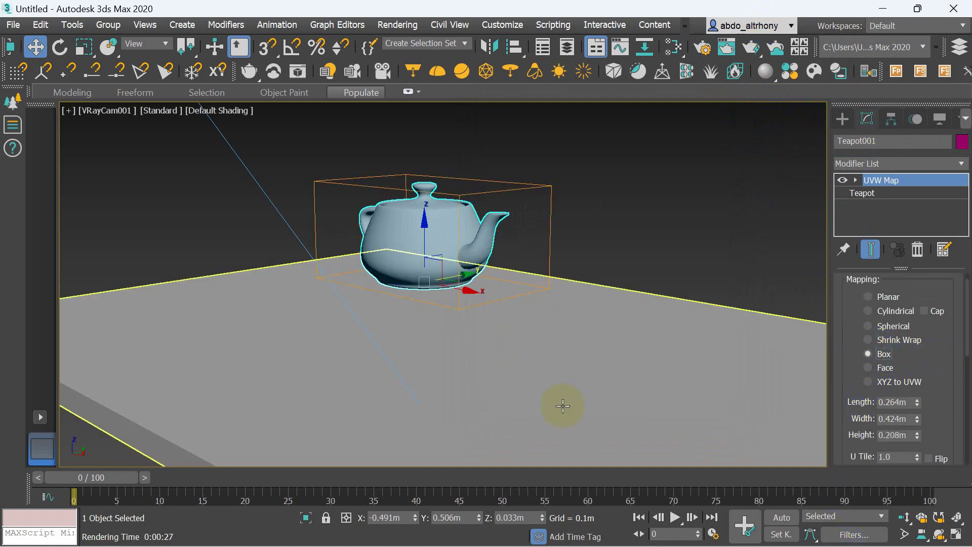
- Render the teapot to preview the new box mapping
click(709, 49)
click(690, 142)
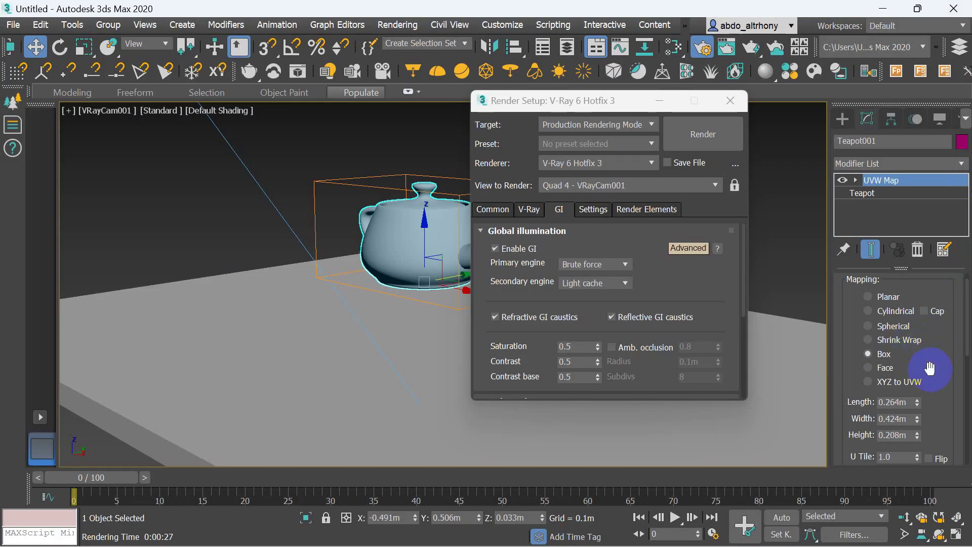
drag(927, 369, 923, 293)
drag(887, 380, 844, 382)
- Set the UVW Map U, V and W Tile to 2.0 and render again
text(2)
key(Tab)
text(2)
key(Tab)
text(2)
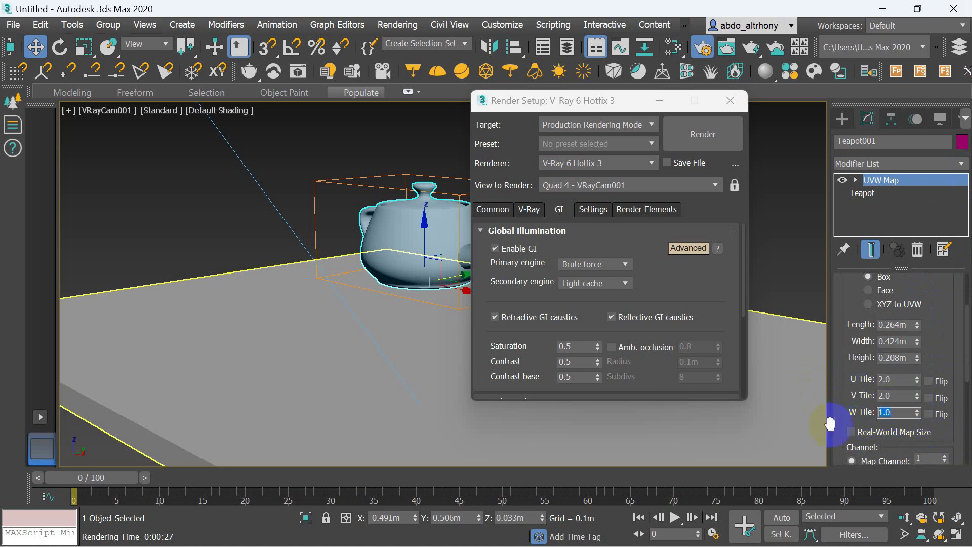
key(Return)
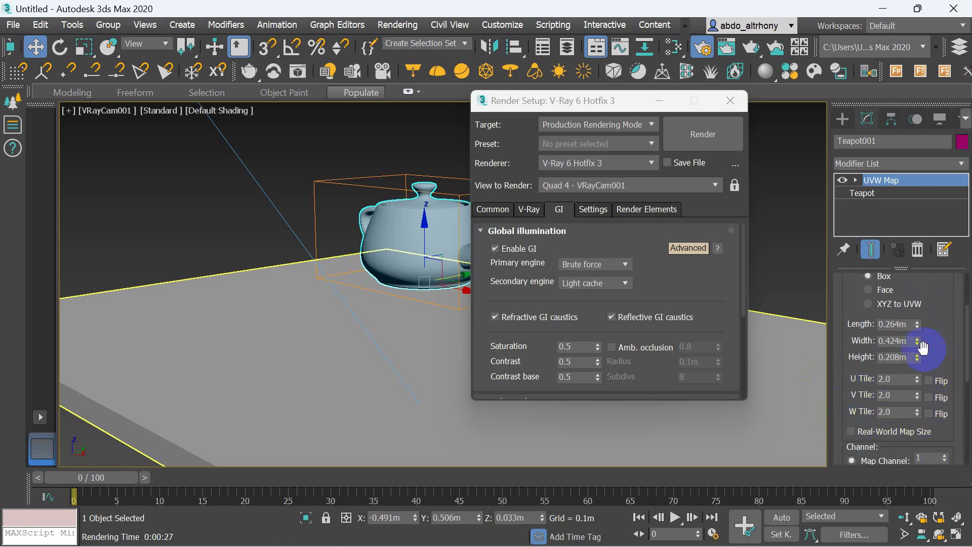
double_click(901, 328)
click(699, 133)
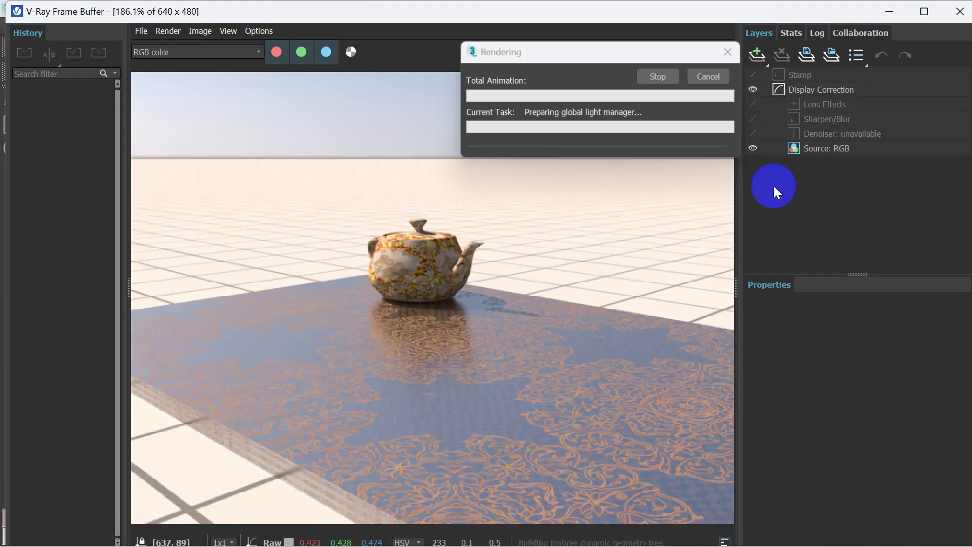